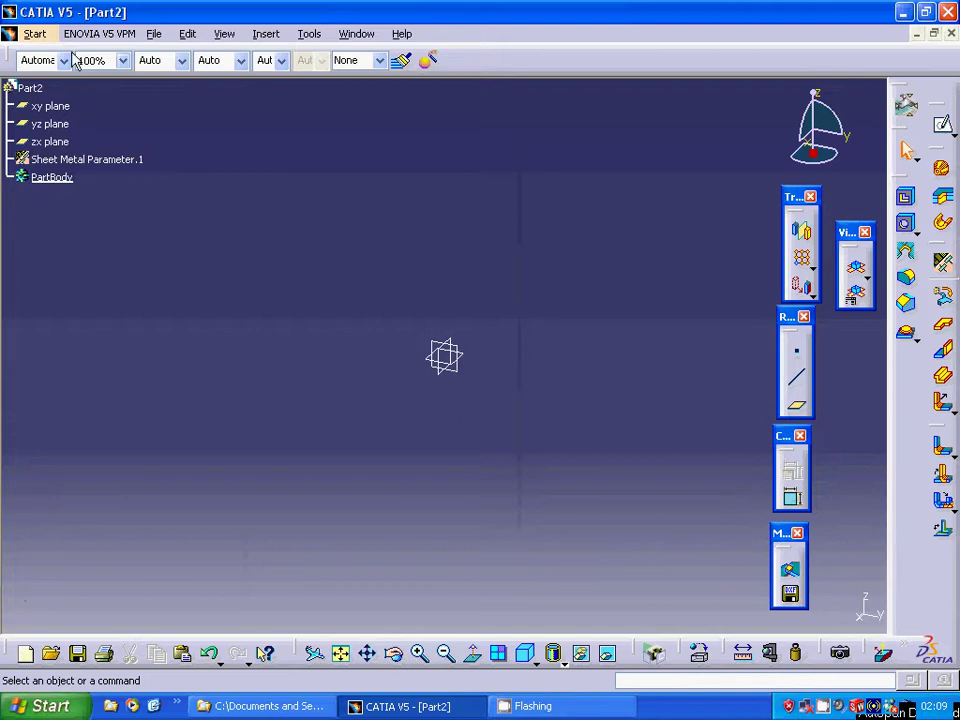
pyautogui.click(38, 35)
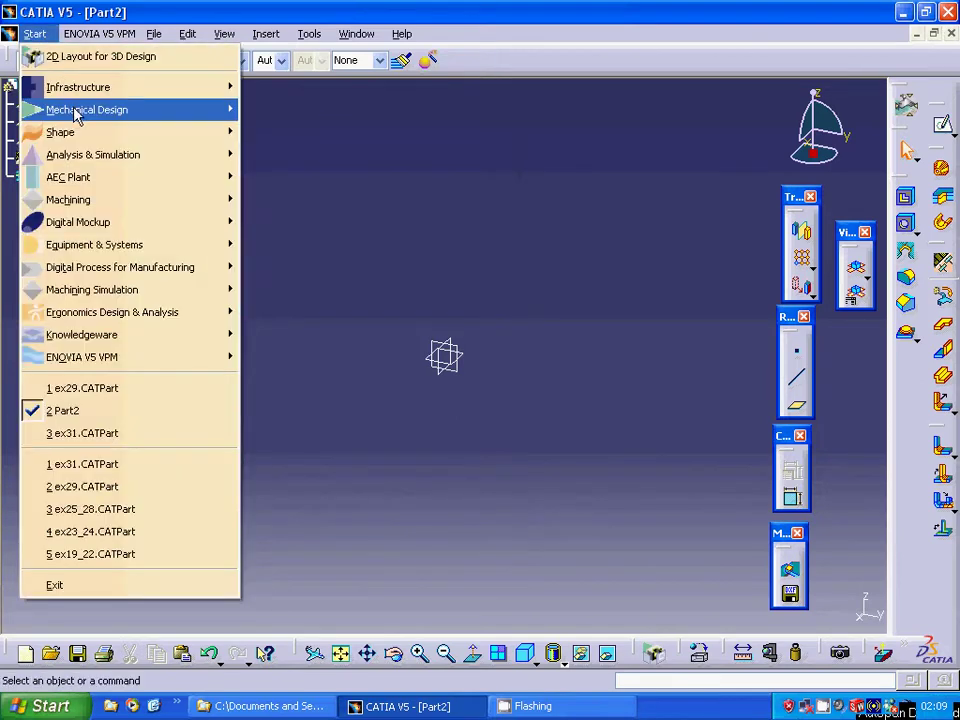
pyautogui.moveTo(86, 109)
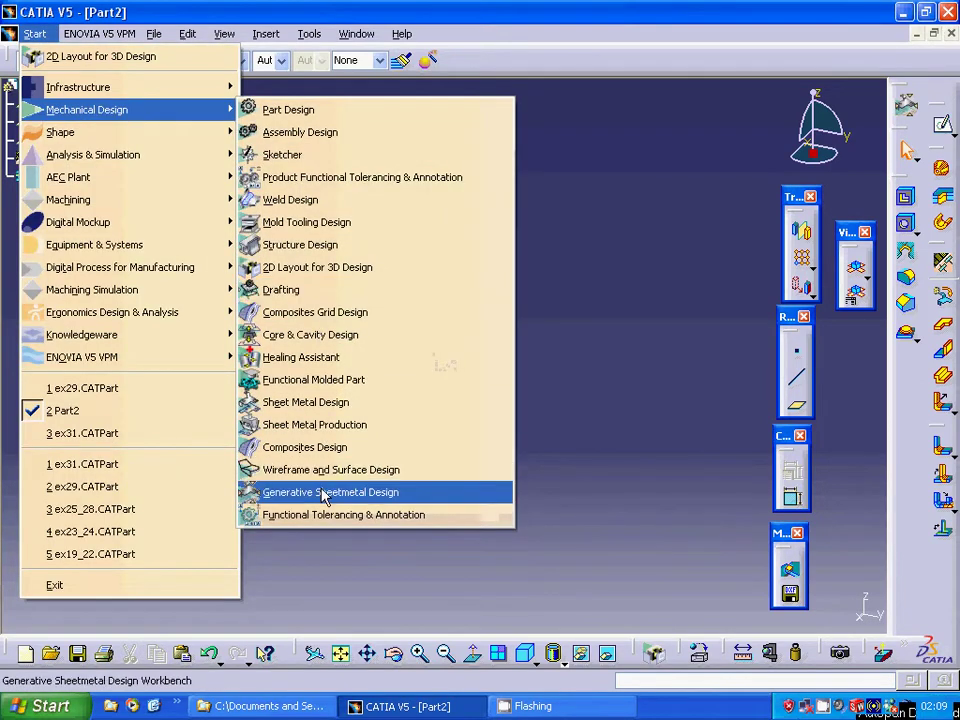
pyautogui.click(555, 413)
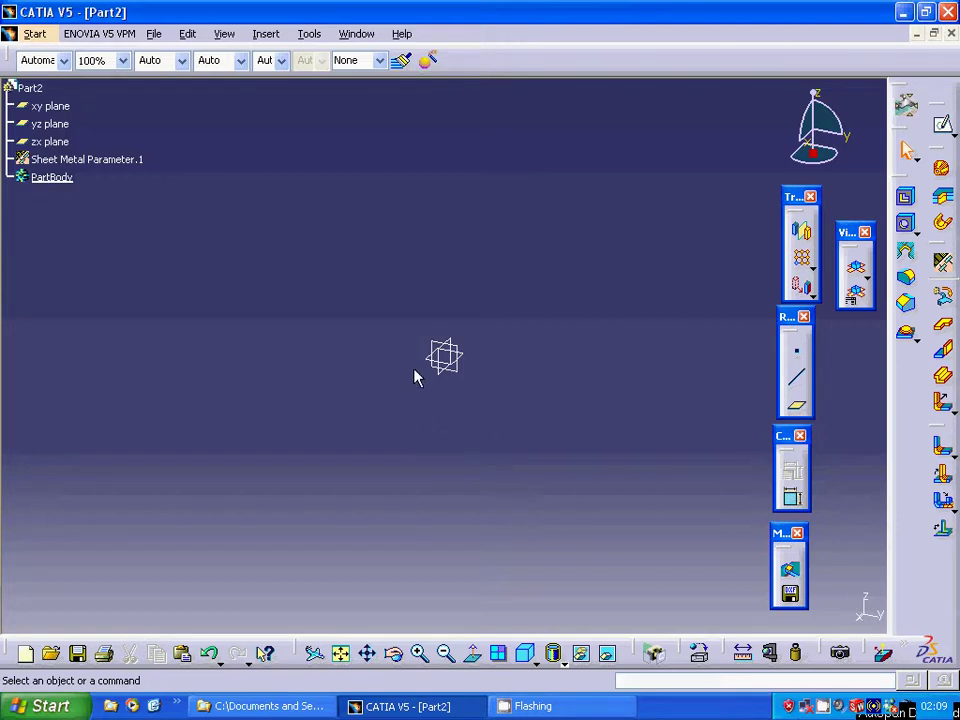
# Sketch a rectangle on the xy plane with one corner at the origin, about 130 mm wide and 100 mm high.
pyautogui.click(438, 362)
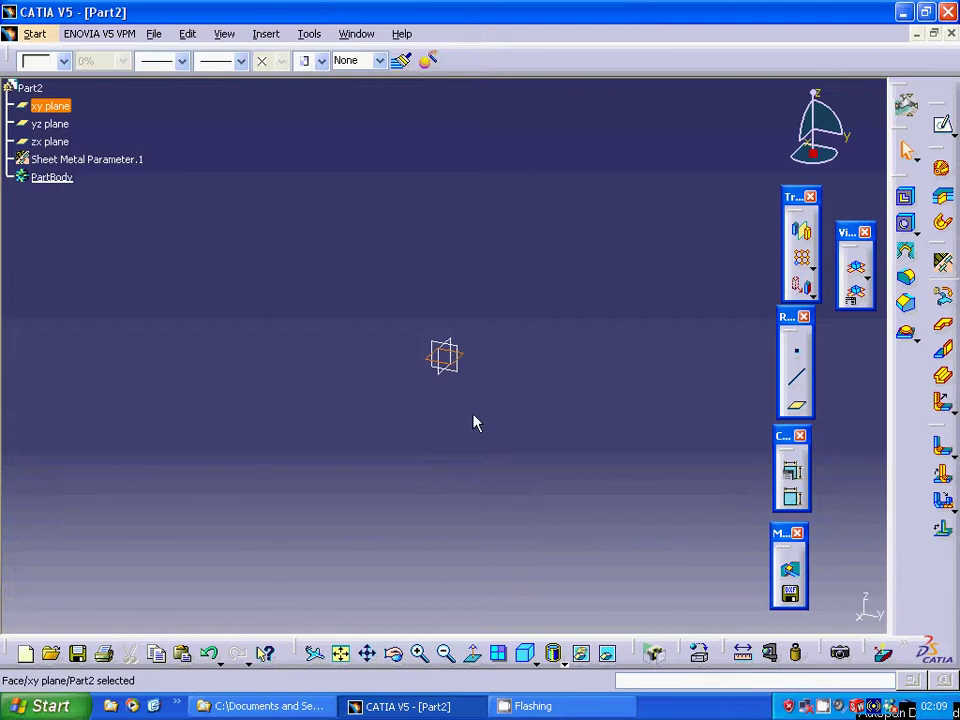
pyautogui.click(937, 135)
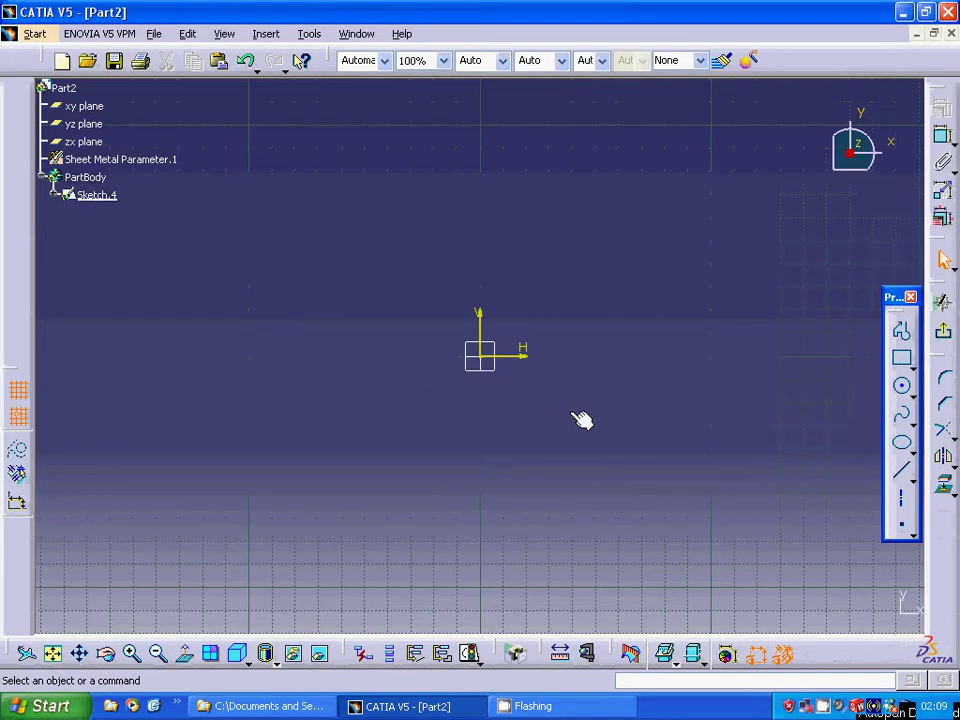
pyautogui.click(901, 358)
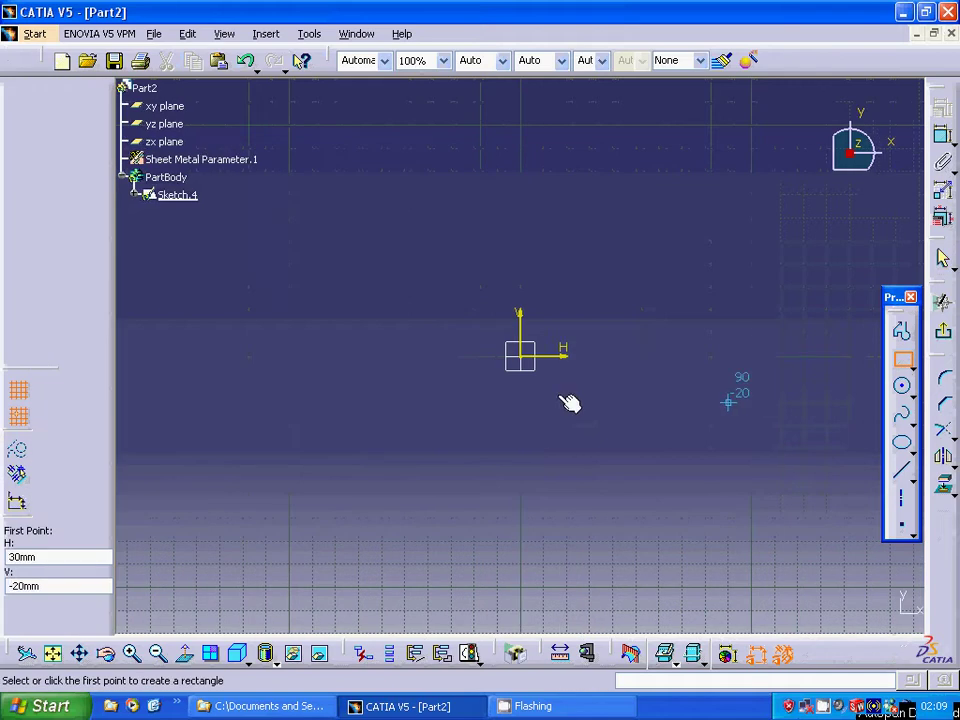
pyautogui.click(522, 355)
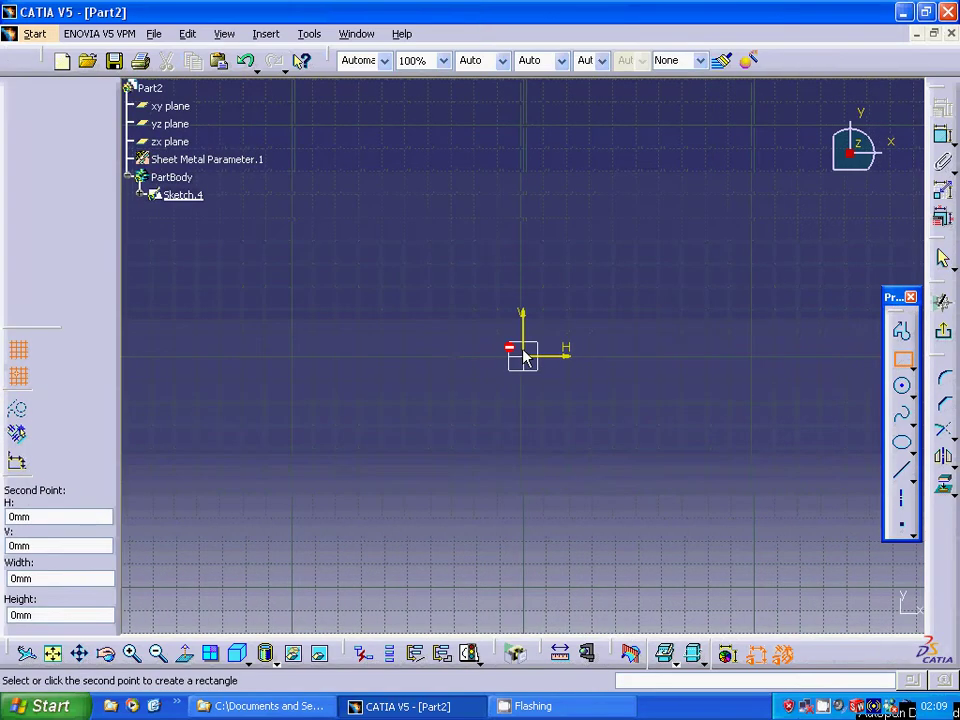
pyautogui.click(824, 127)
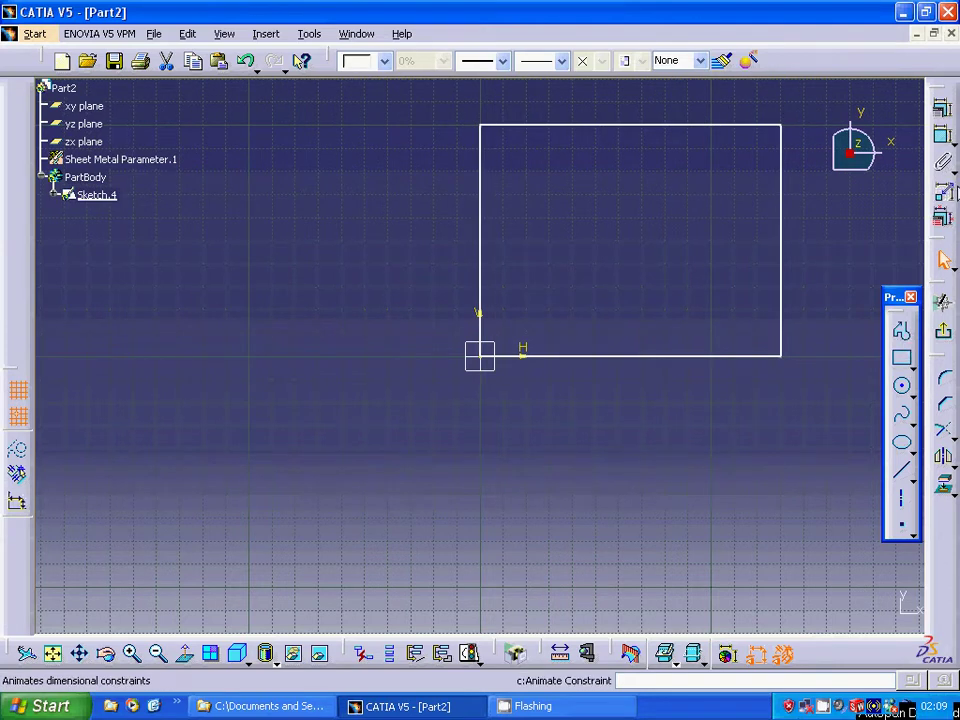
# Dimension the distance between the rectangle's two vertical sides as 200 mm and exit the sketch.
pyautogui.click(941, 134)
pyautogui.click(782, 240)
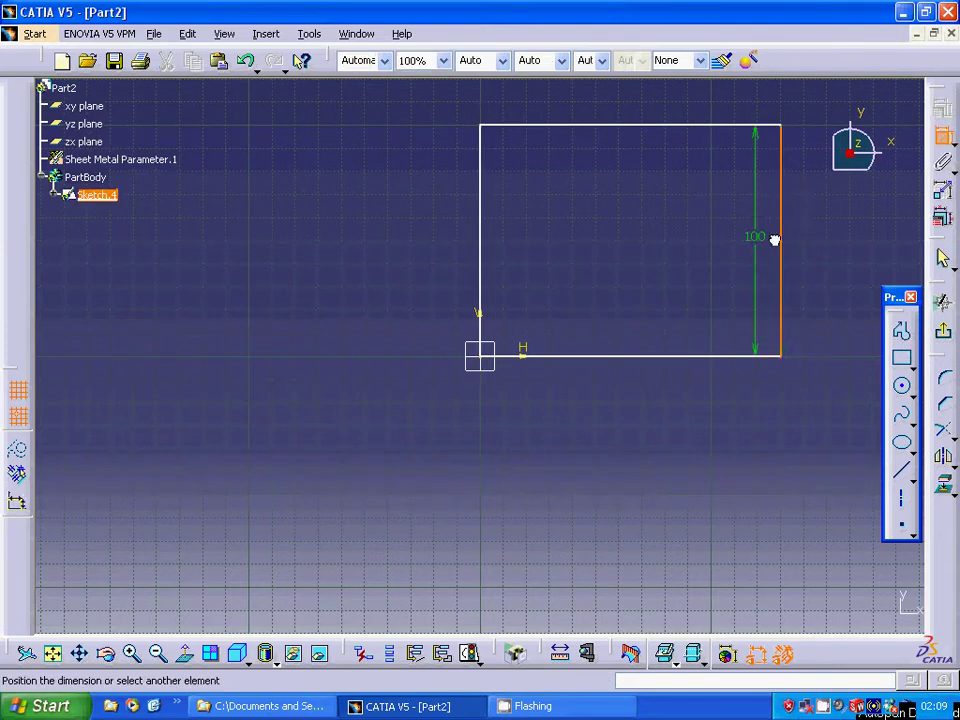
pyautogui.click(480, 258)
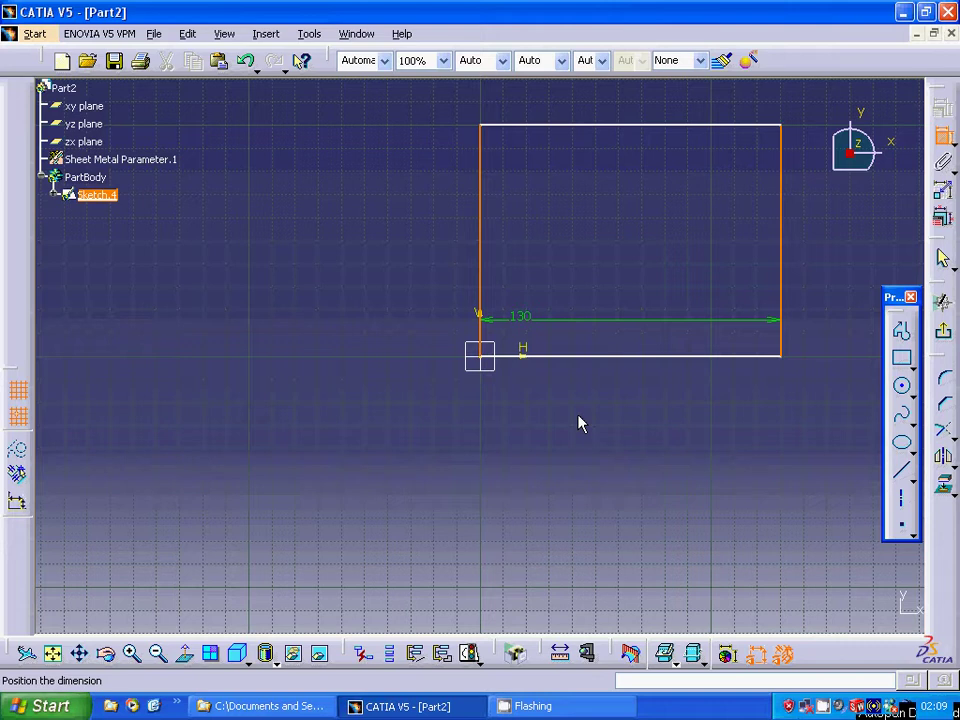
pyautogui.click(605, 447)
pyautogui.doubleClick(605, 447)
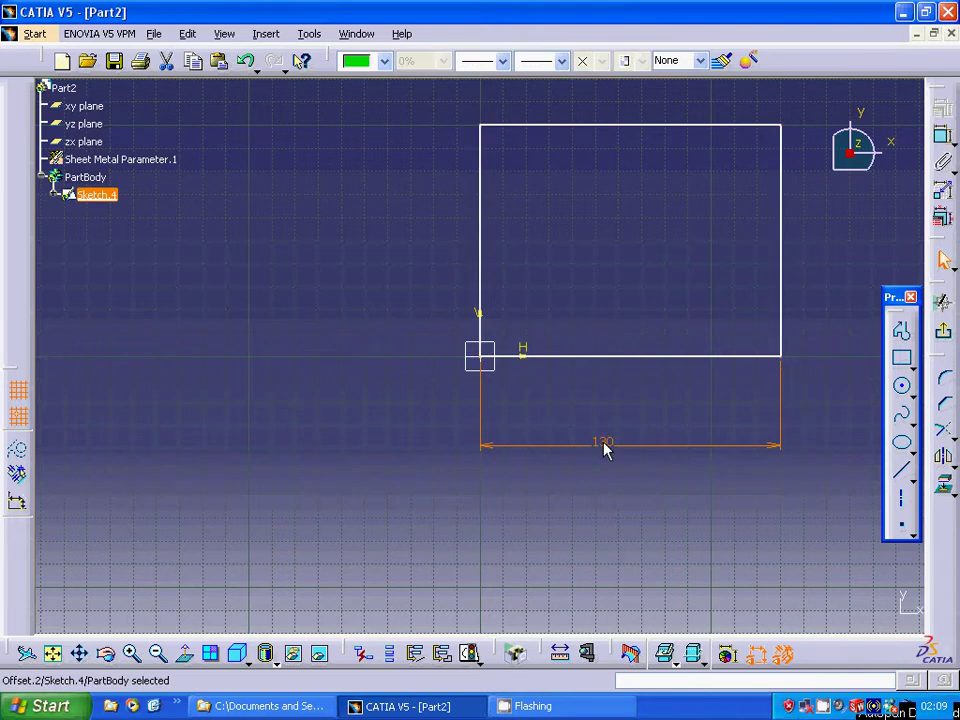
pyautogui.write('2')
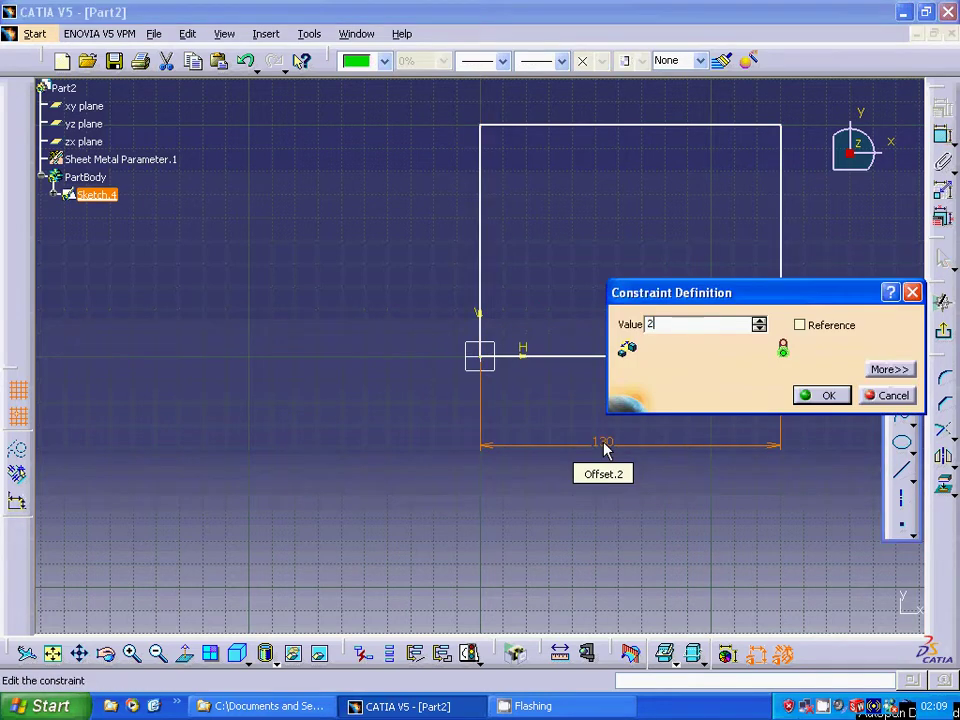
pyautogui.write('00')
pyautogui.click(826, 396)
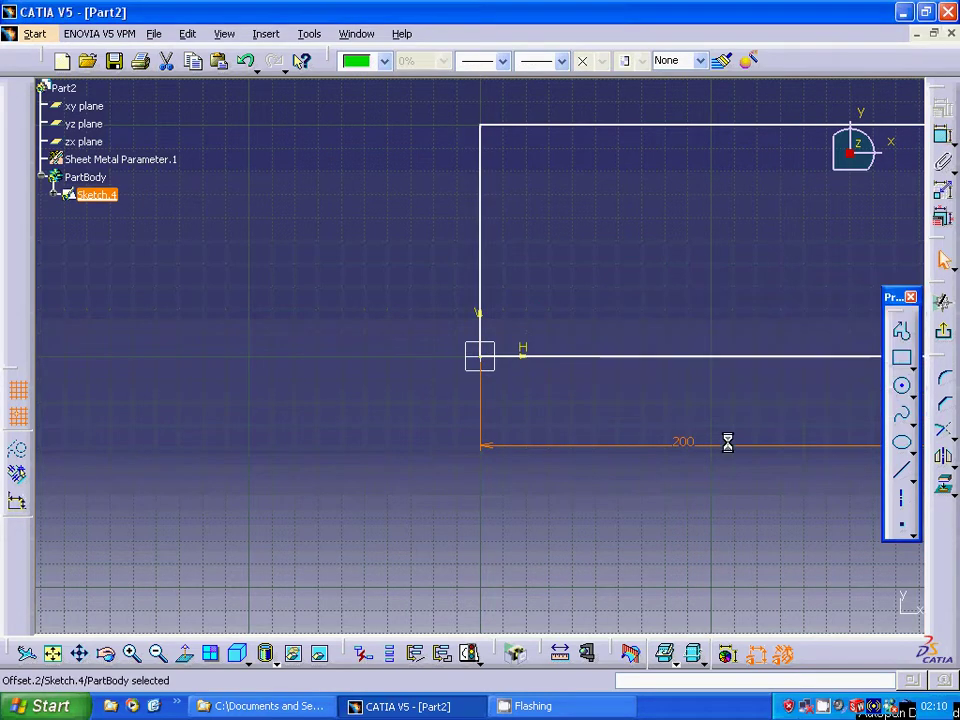
pyautogui.click(943, 330)
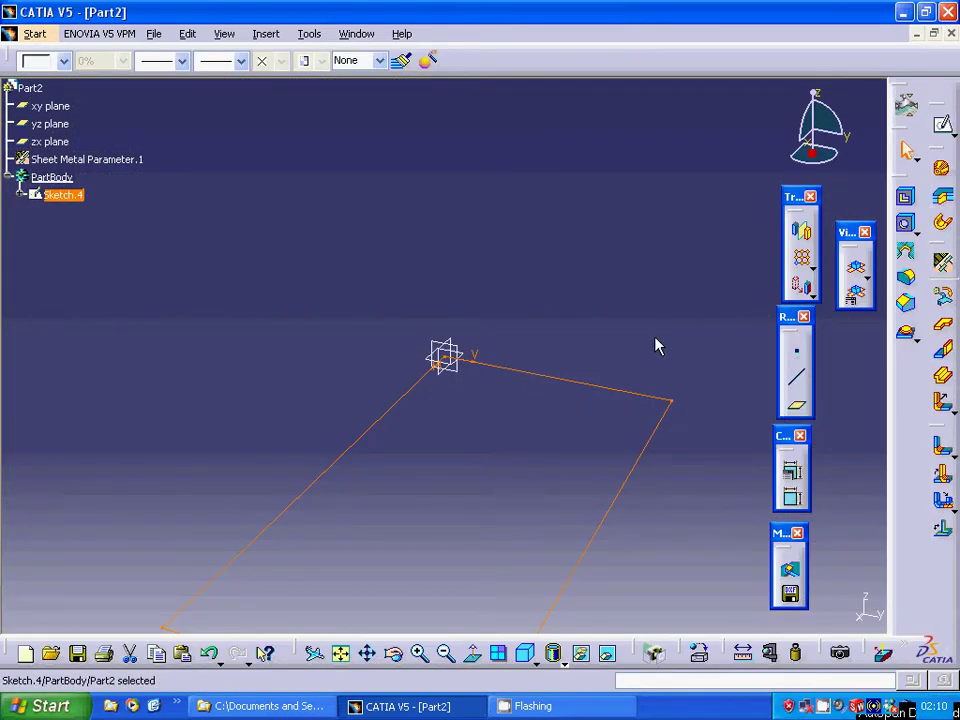
# Create a sheet metal wall from the rectangle sketch.
pyautogui.click(906, 333)
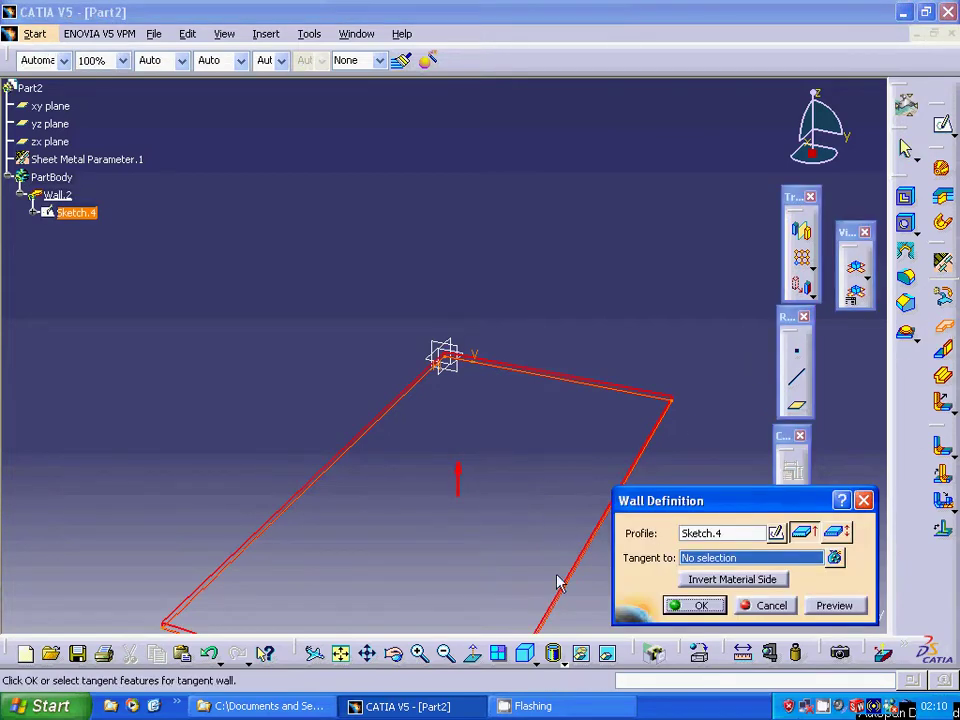
pyautogui.click(692, 606)
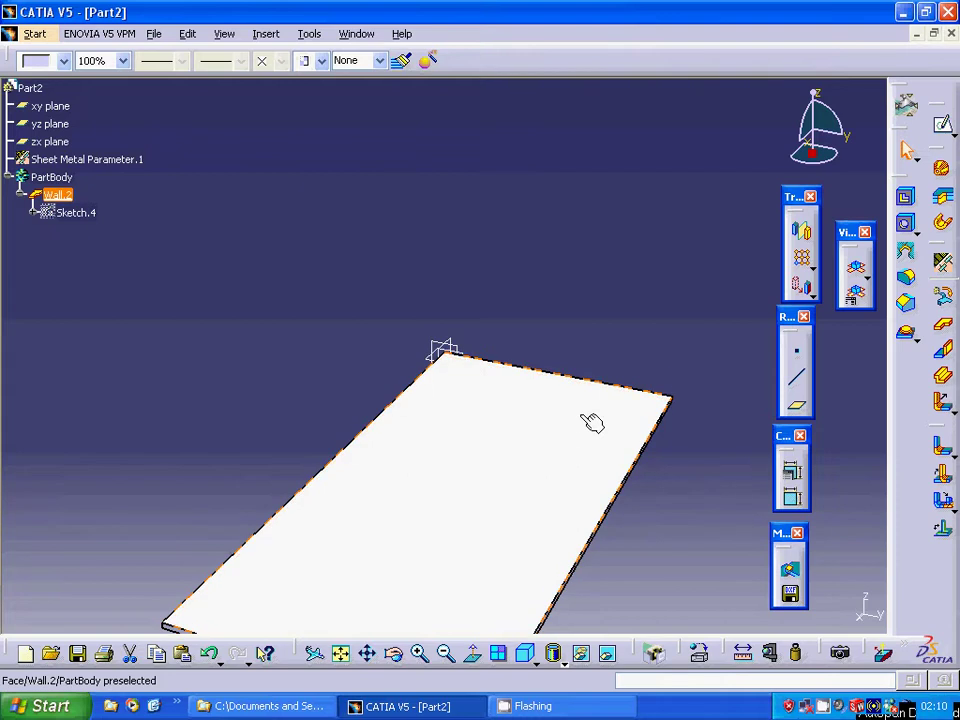
pyautogui.click(945, 127)
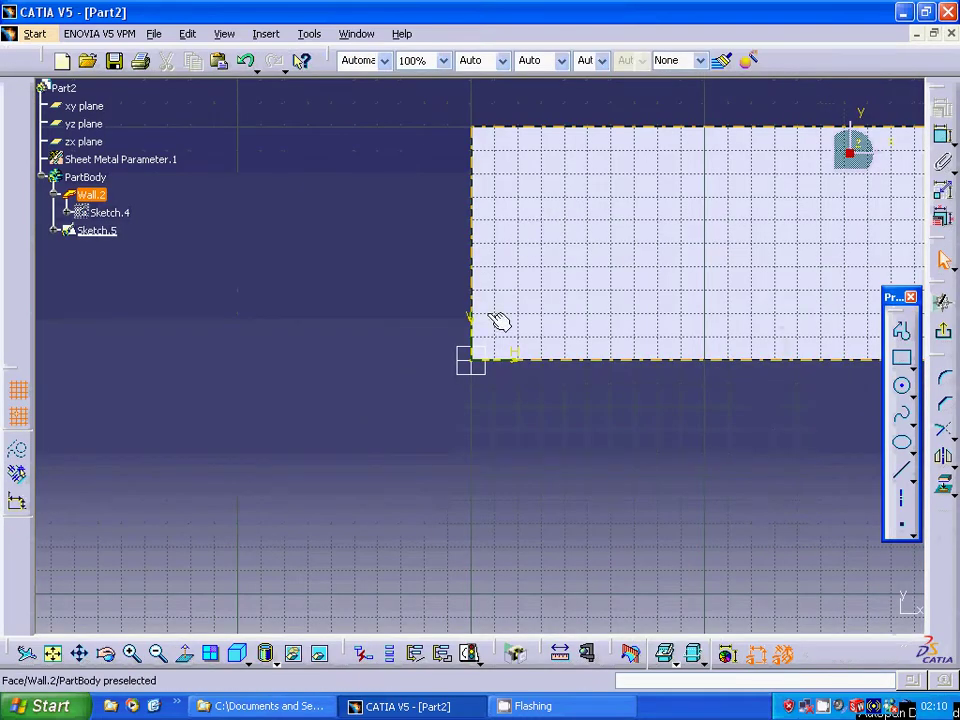
pyautogui.click(942, 336)
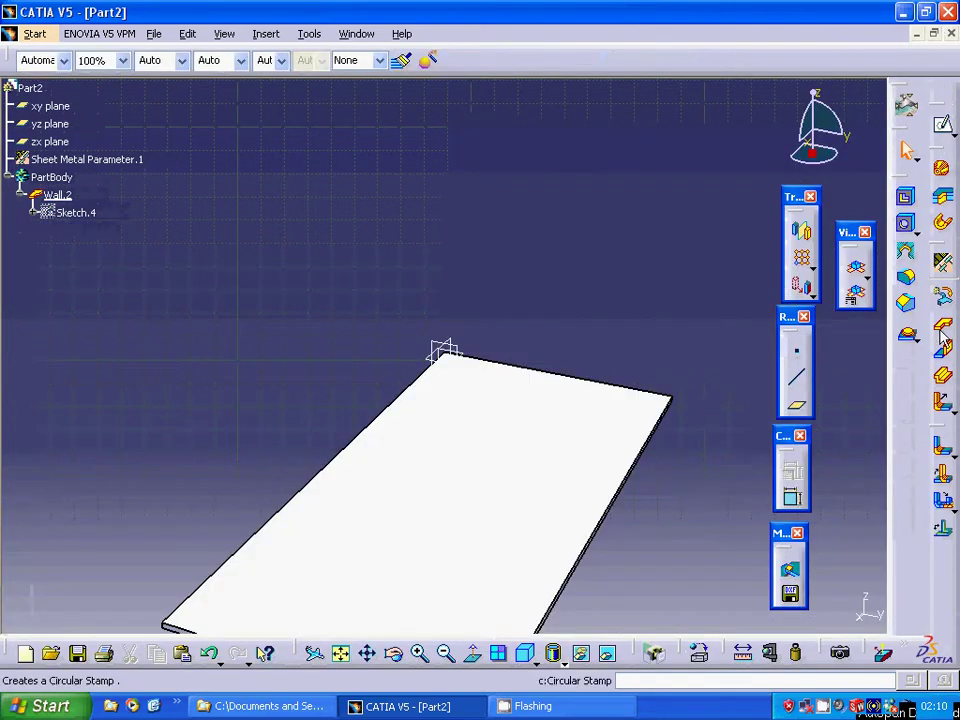
# Add a circular stamp near the wall's far corner with height 6 mm, major diameter 10 mm, both radii 2 mm and angle 80 degrees.
pyautogui.click(945, 354)
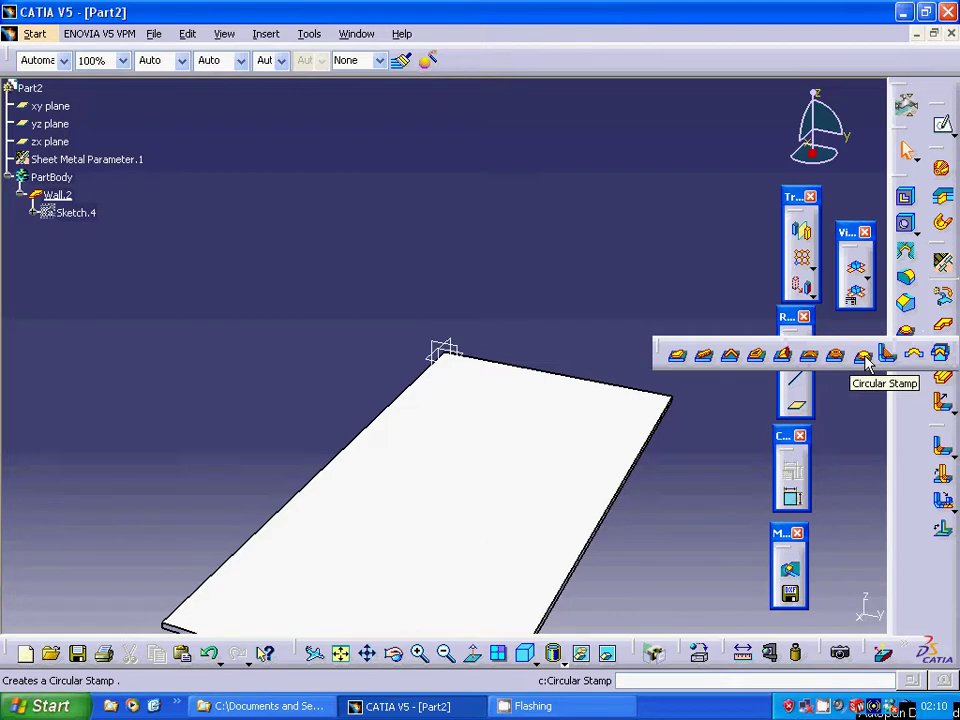
pyautogui.click(864, 358)
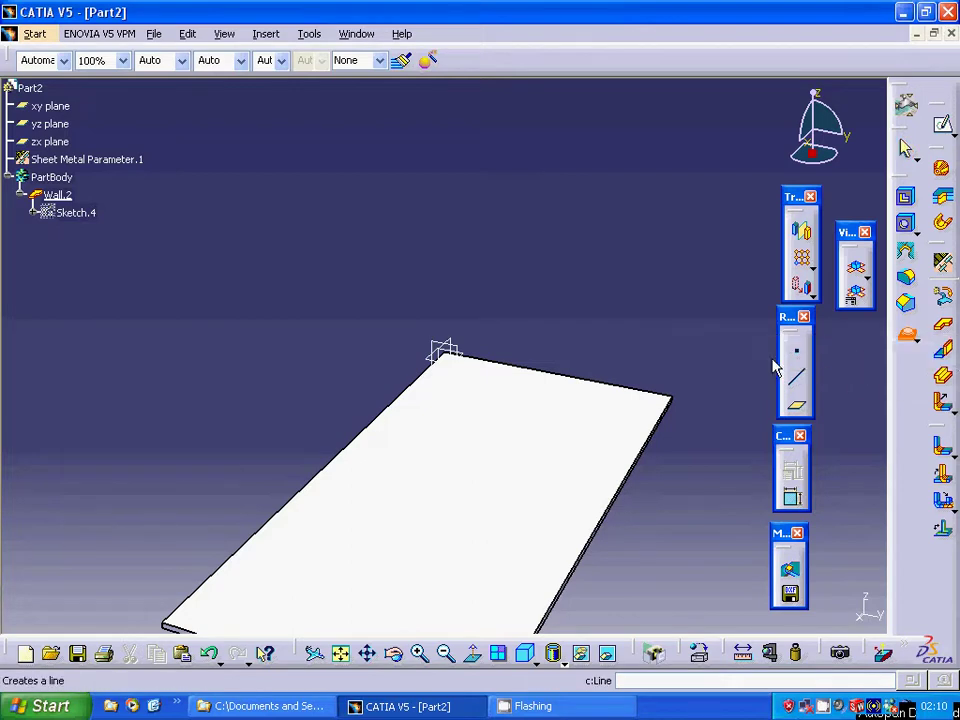
pyautogui.click(636, 420)
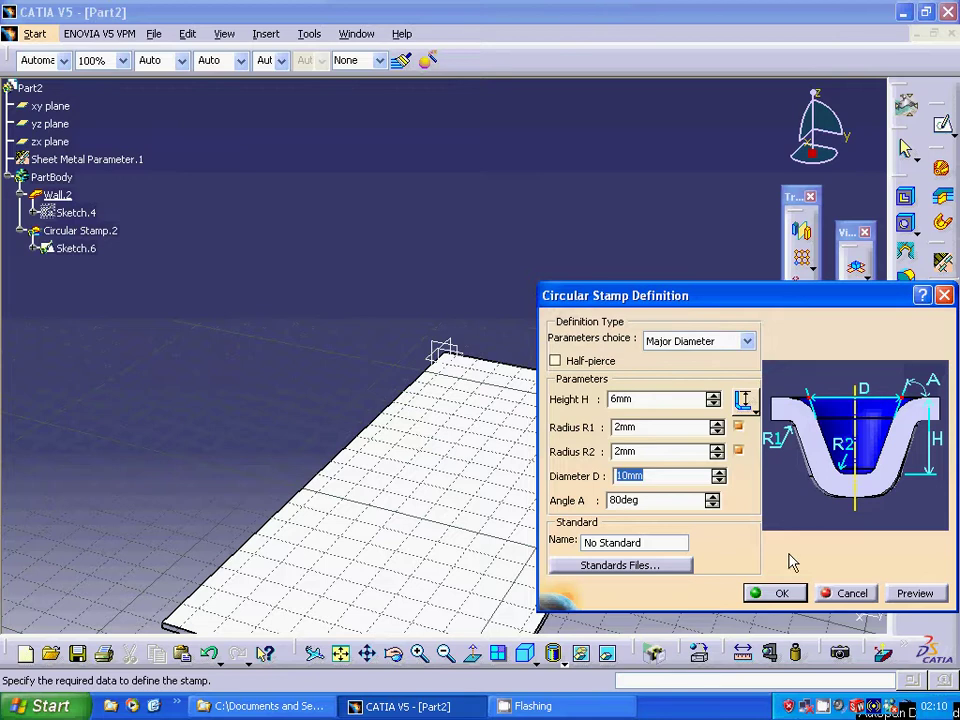
pyautogui.click(758, 595)
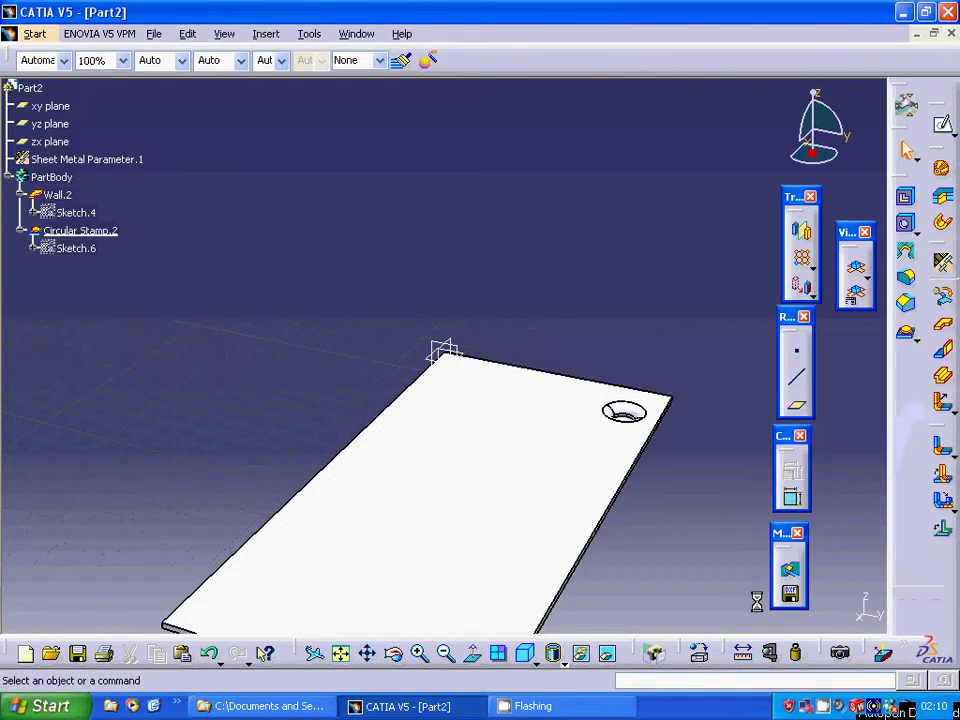
# Edit the circular stamp's sketch and constrain its centre point 15 mm from the wall's nearest long edge.
pyautogui.rightClick(80, 252)
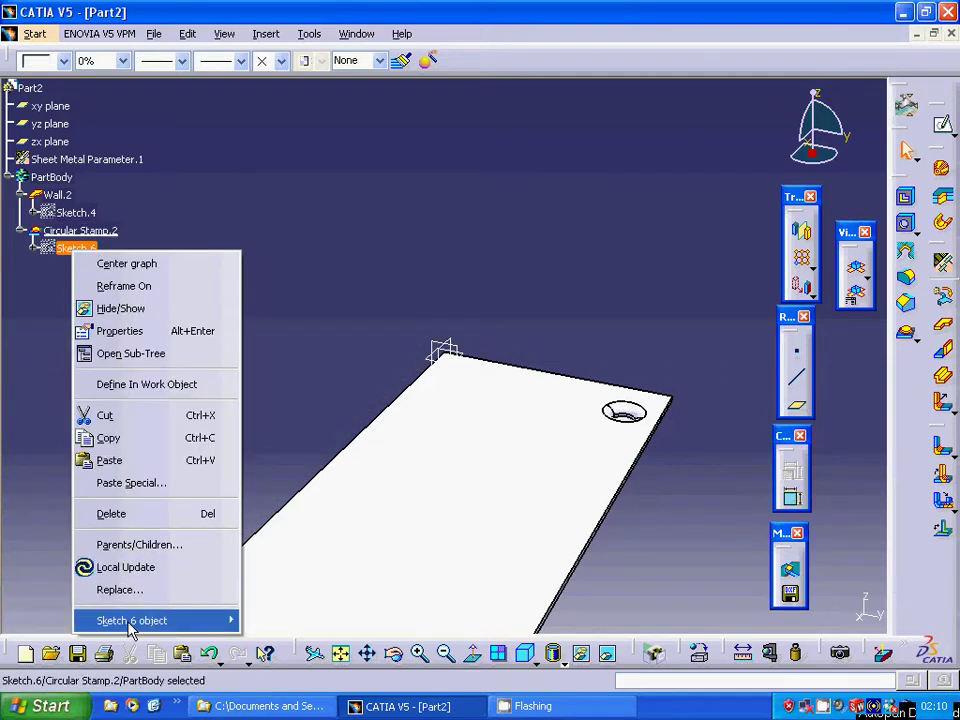
pyautogui.moveTo(140, 620)
pyautogui.click(271, 524)
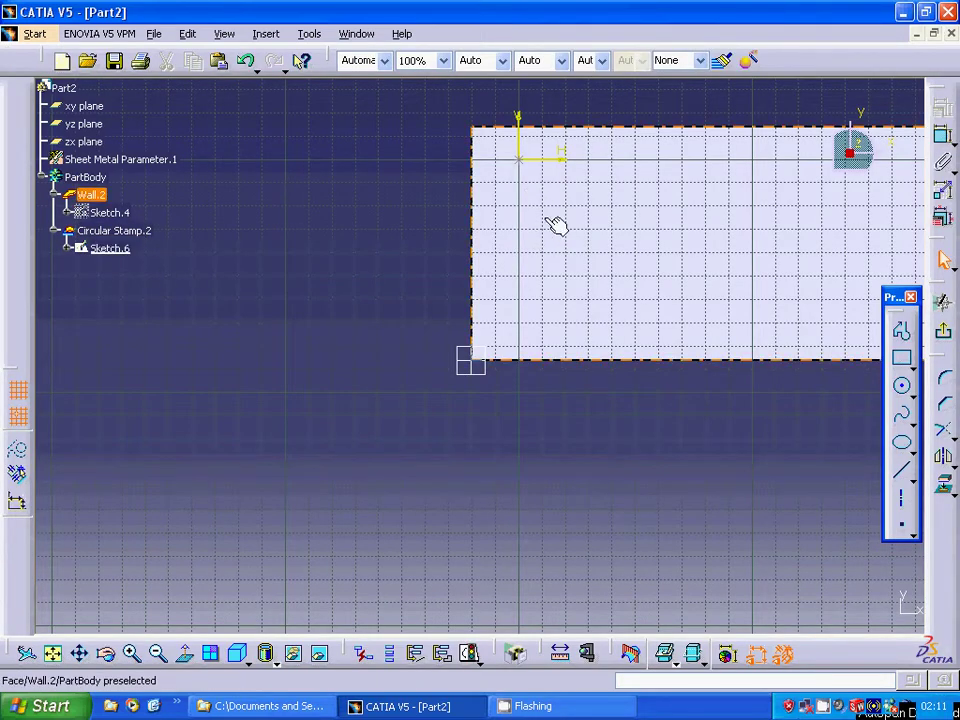
pyautogui.click(944, 140)
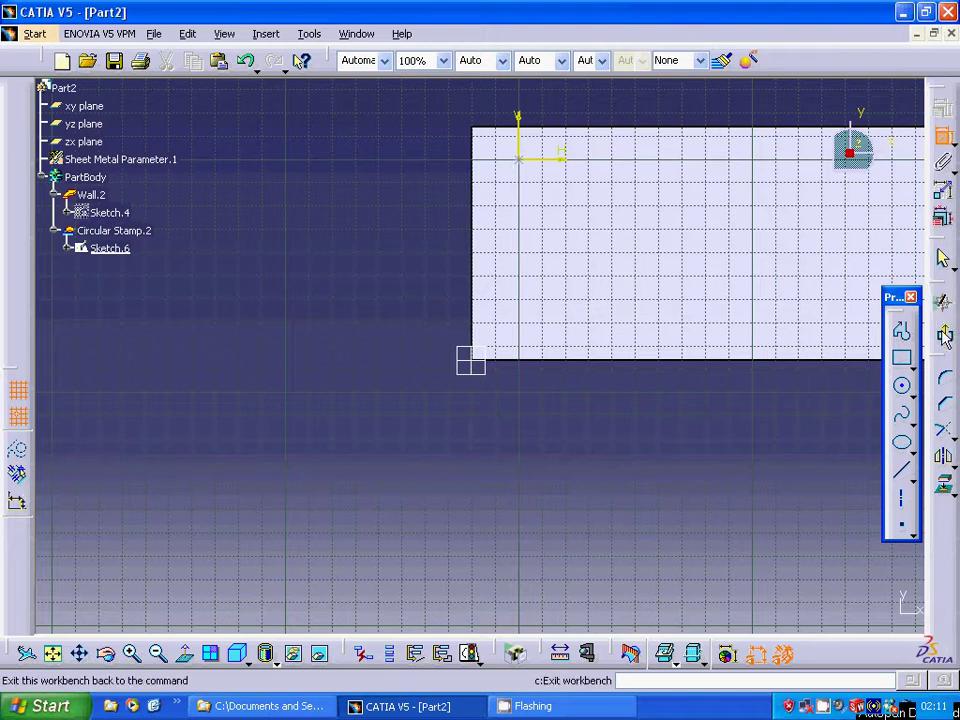
pyautogui.click(522, 158)
pyautogui.click(545, 127)
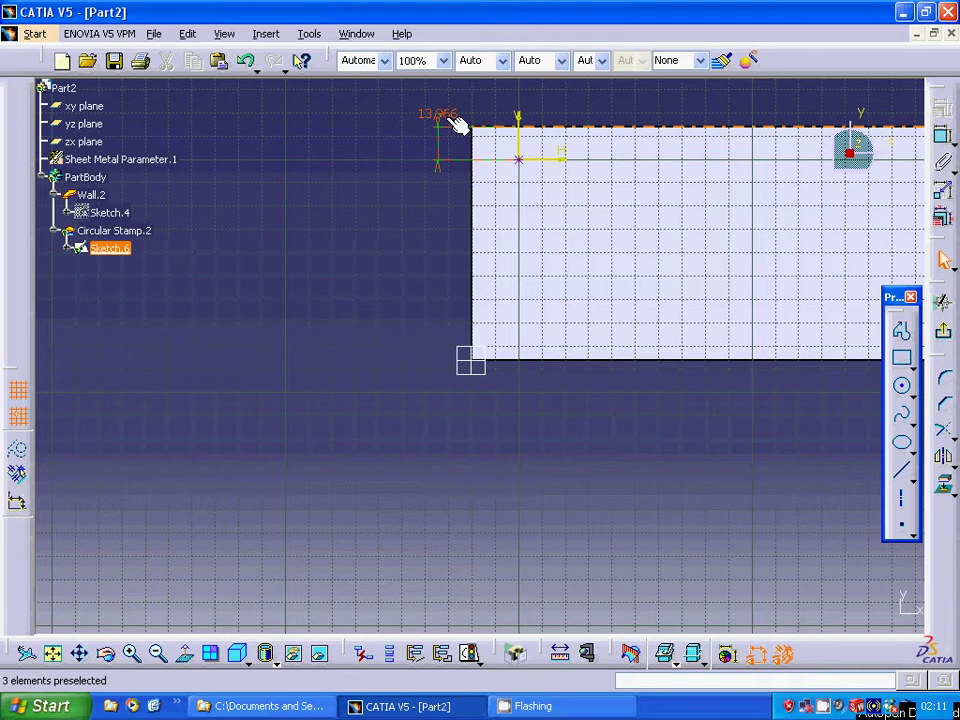
pyautogui.doubleClick(453, 118)
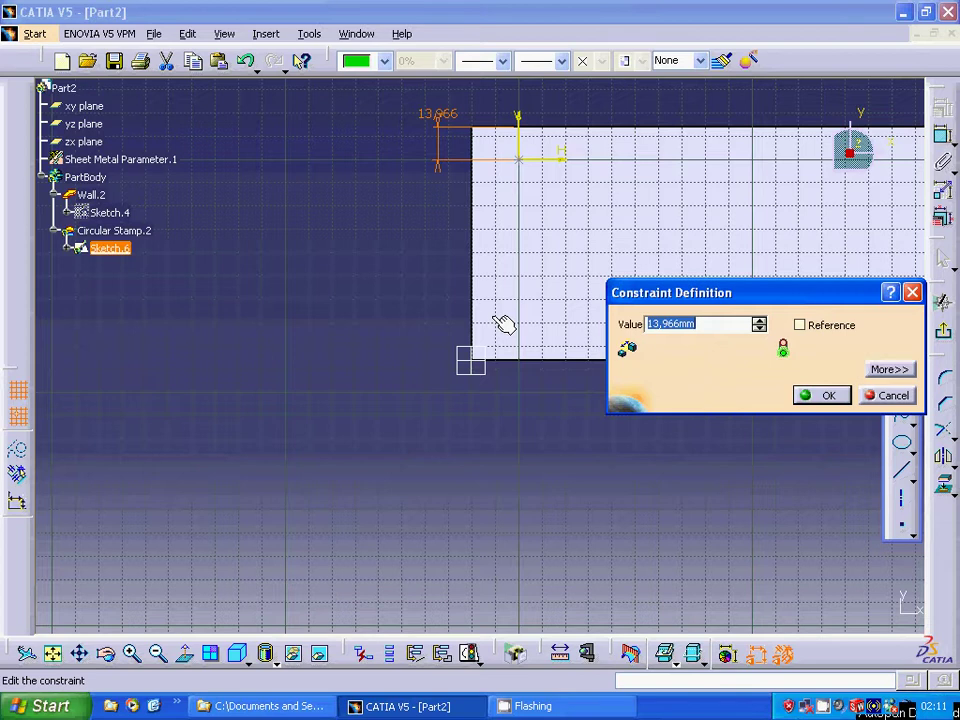
pyautogui.write('15')
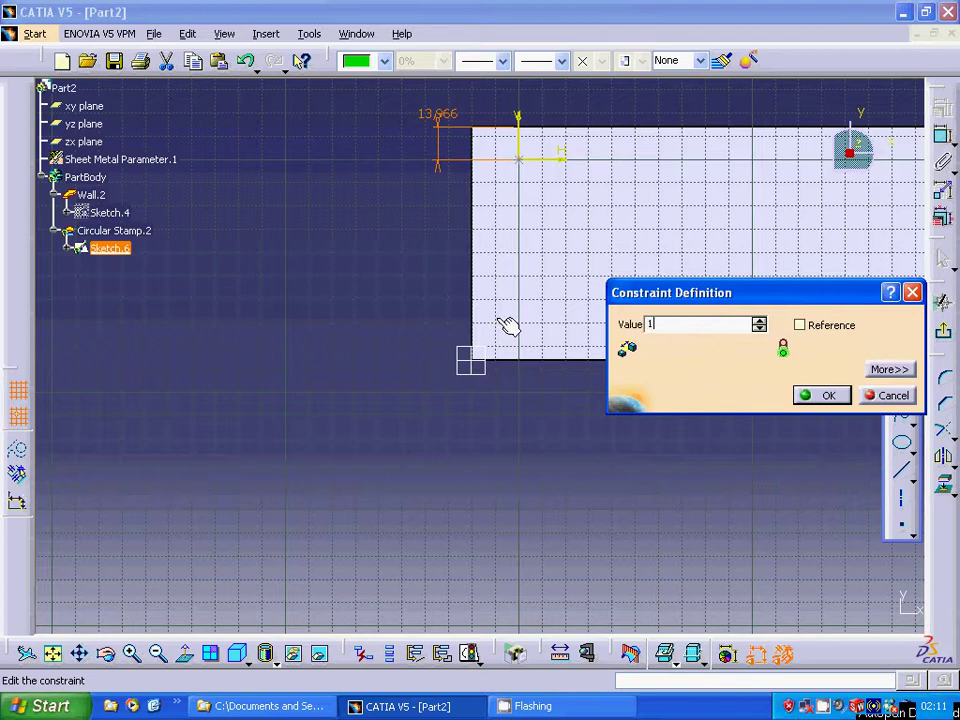
pyautogui.click(824, 396)
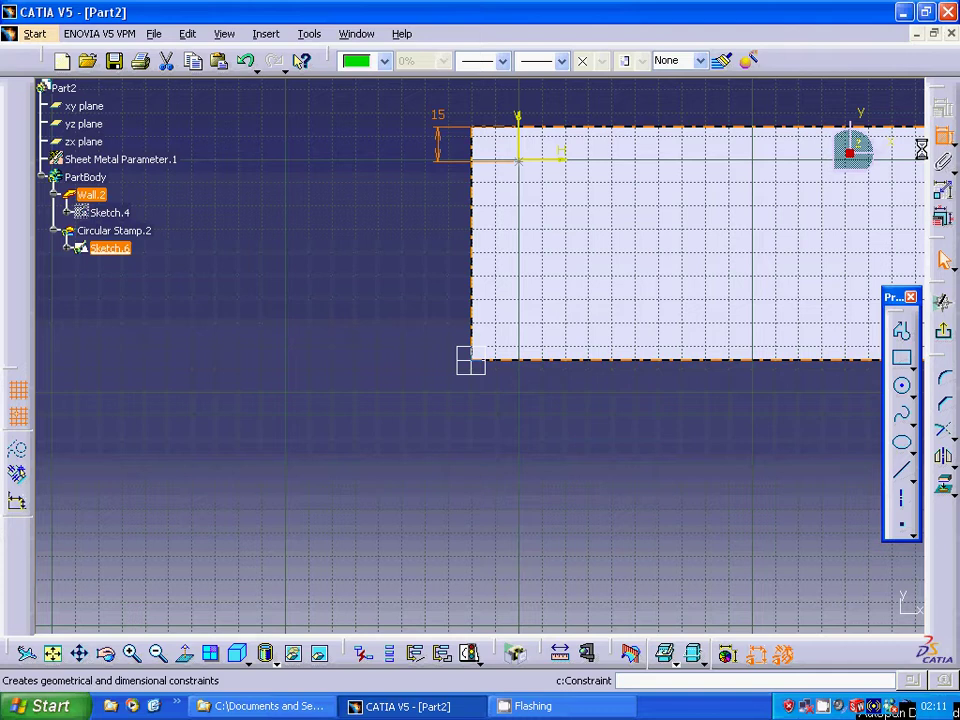
# Constrain the stamp's centre point 20 mm from the wall's nearest short edge and exit the sketch.
pyautogui.click(943, 188)
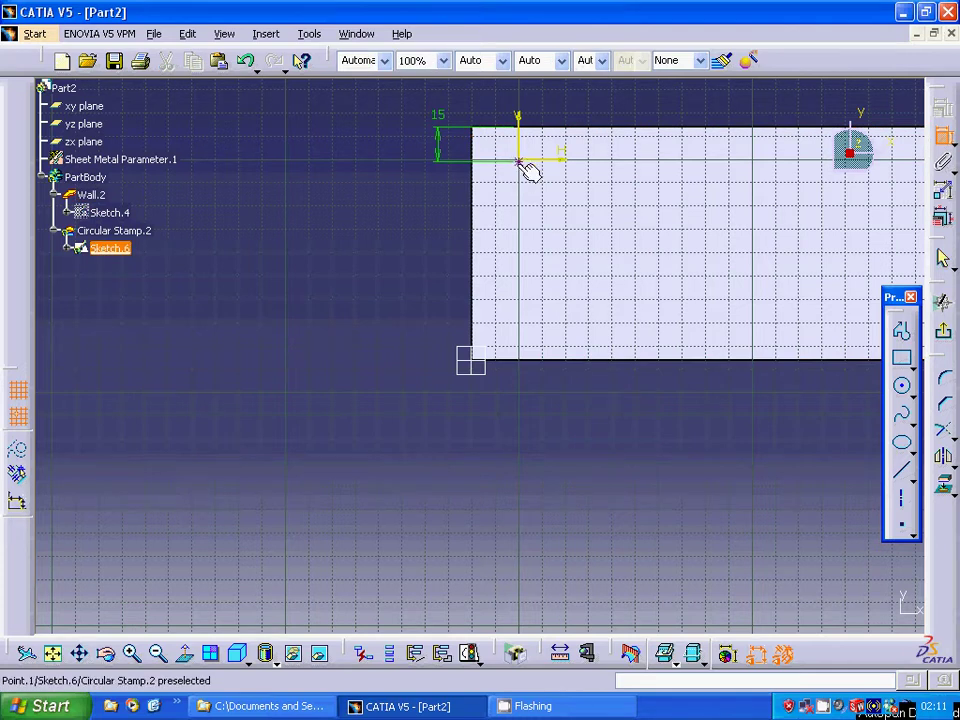
pyautogui.click(519, 161)
pyautogui.click(482, 193)
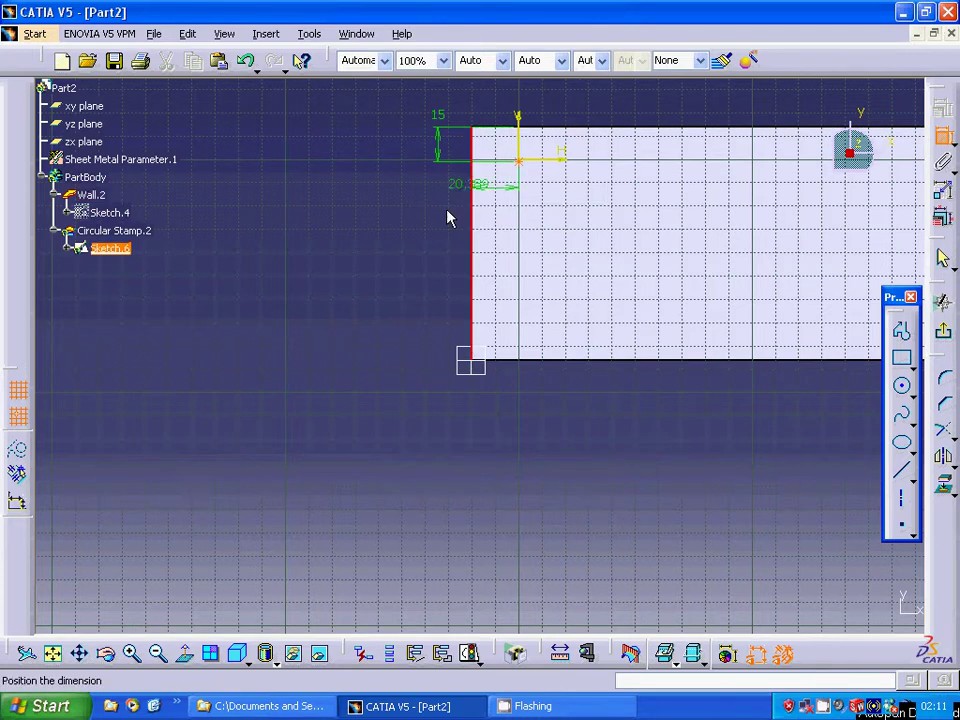
pyautogui.click(438, 250)
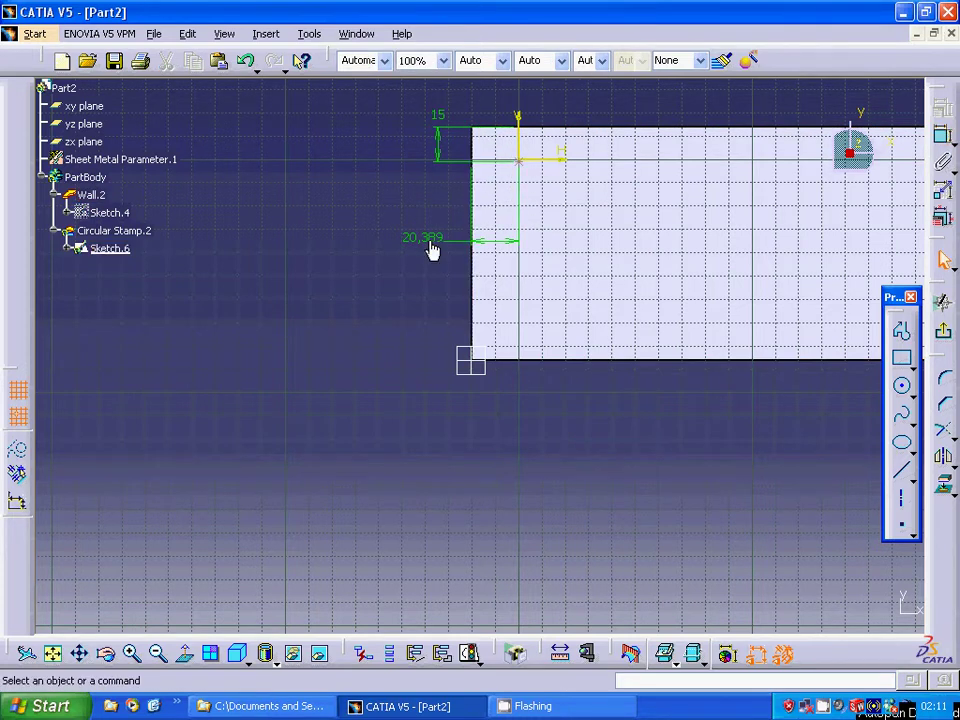
pyautogui.doubleClick(431, 240)
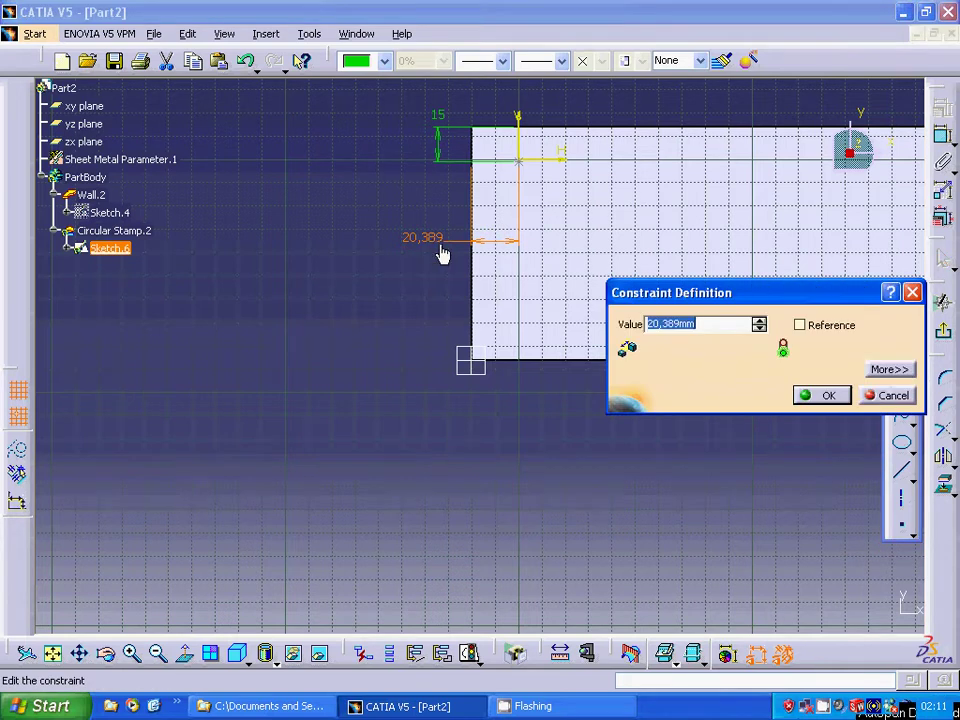
pyautogui.write('20')
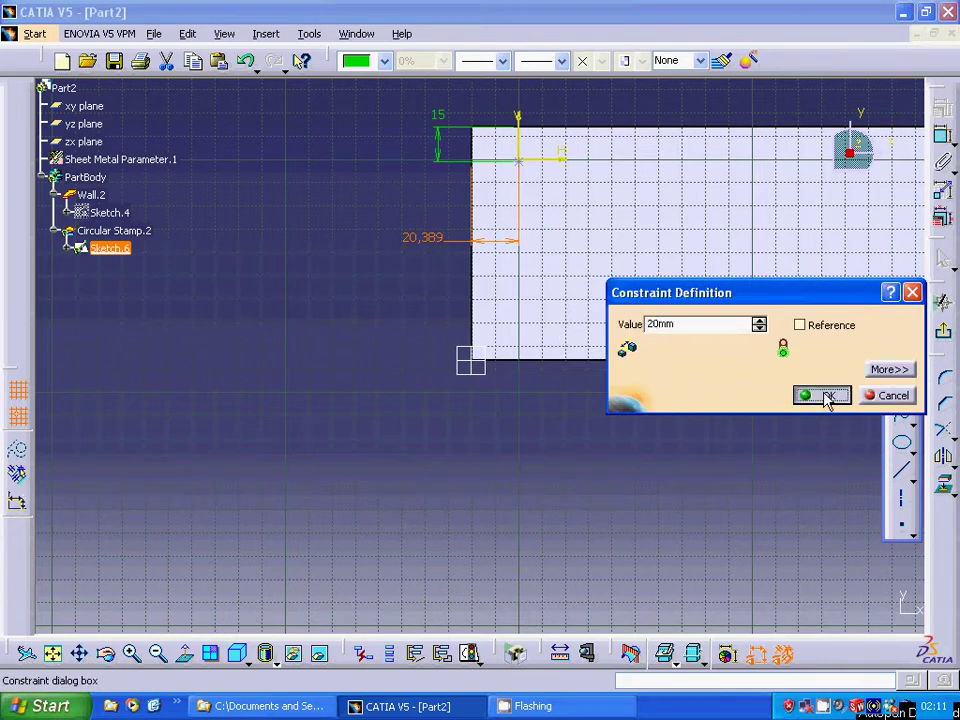
pyautogui.click(829, 397)
pyautogui.click(942, 136)
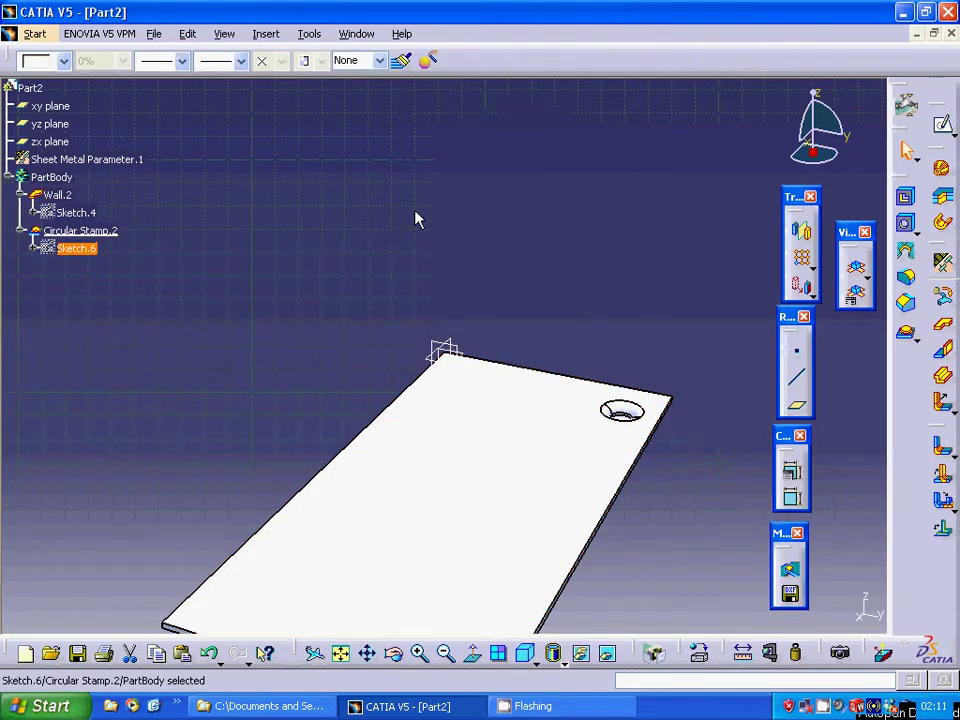
# Start a rectangular pattern of the circular stamp with the wall's nearest short edge as the first direction.
pyautogui.click(108, 233)
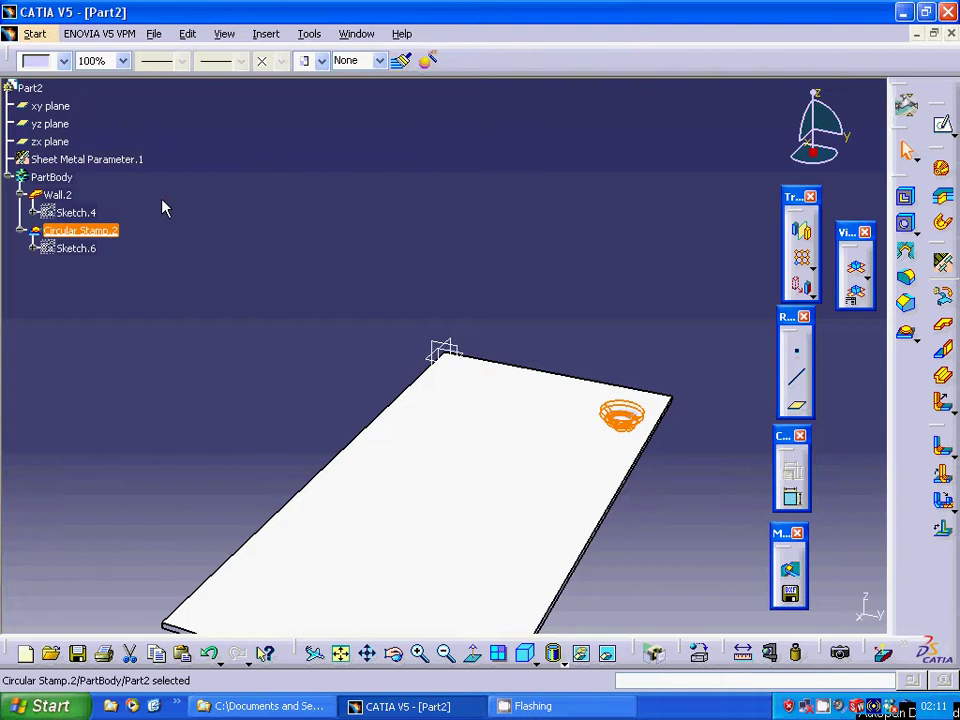
pyautogui.click(266, 36)
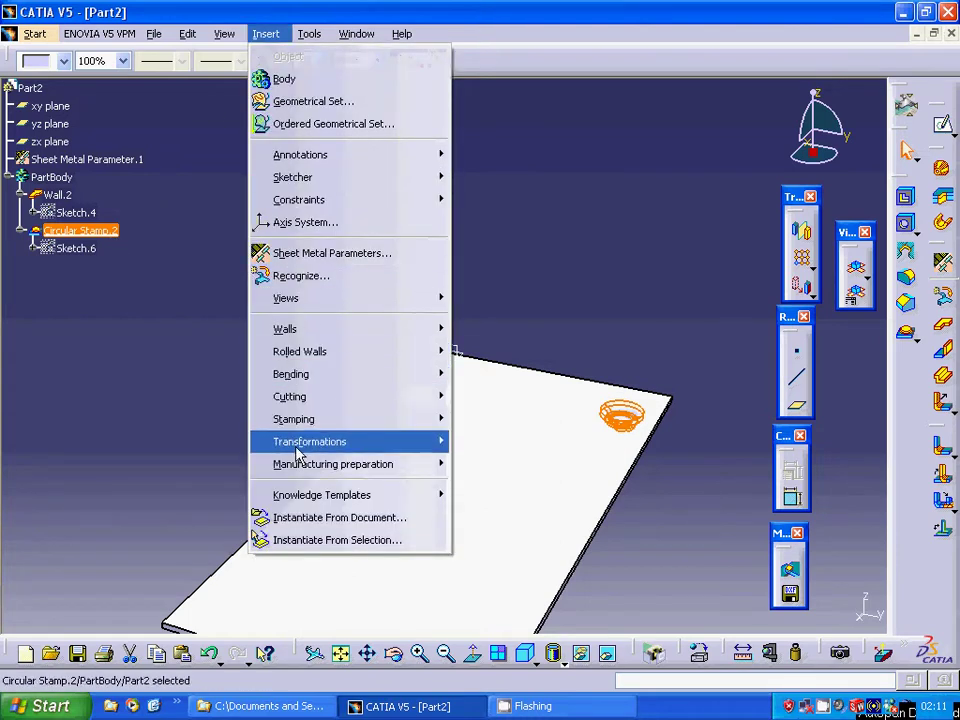
pyautogui.moveTo(298, 448)
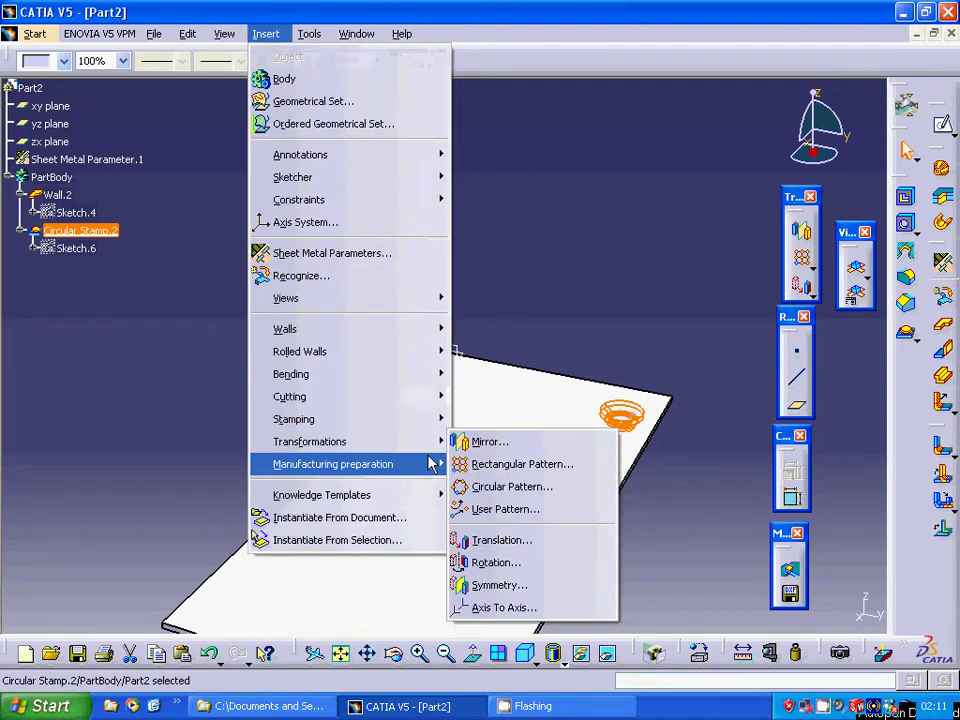
pyautogui.click(507, 468)
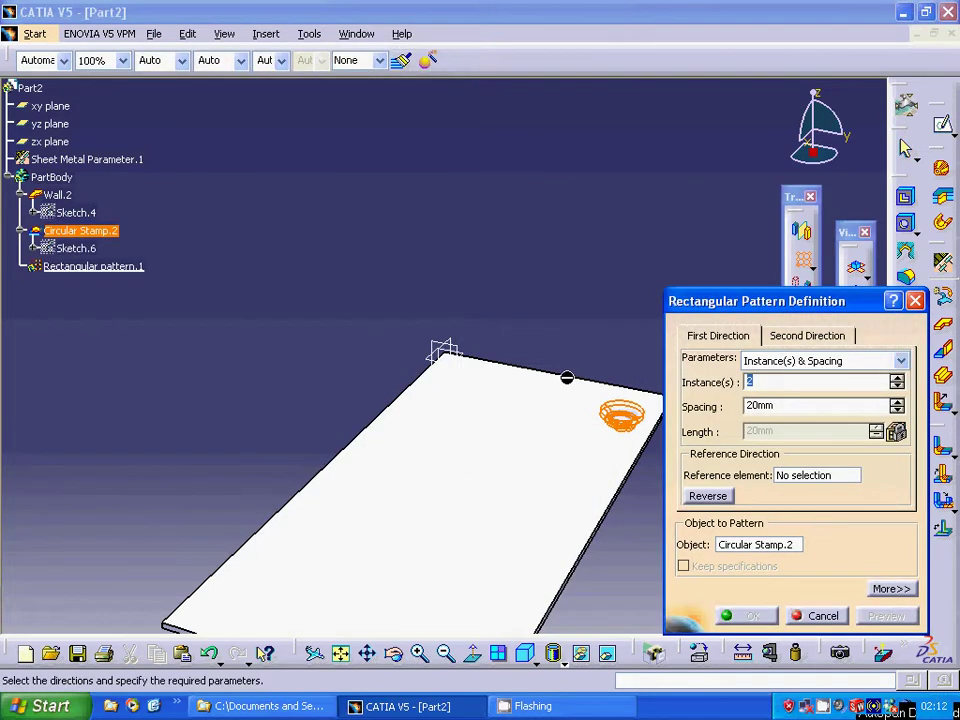
pyautogui.click(800, 477)
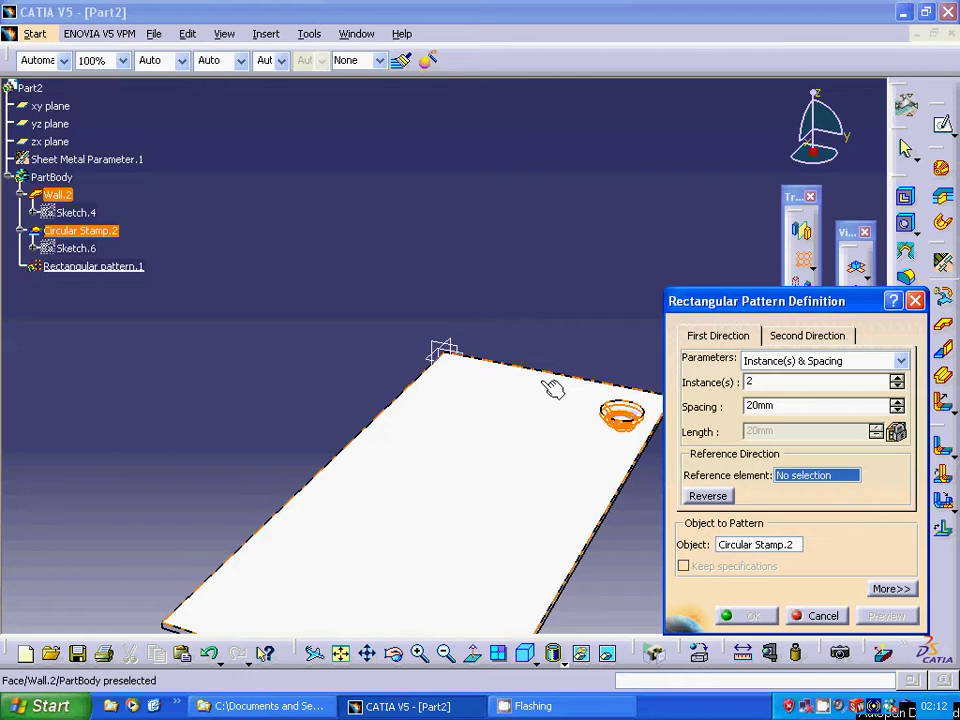
pyautogui.click(572, 379)
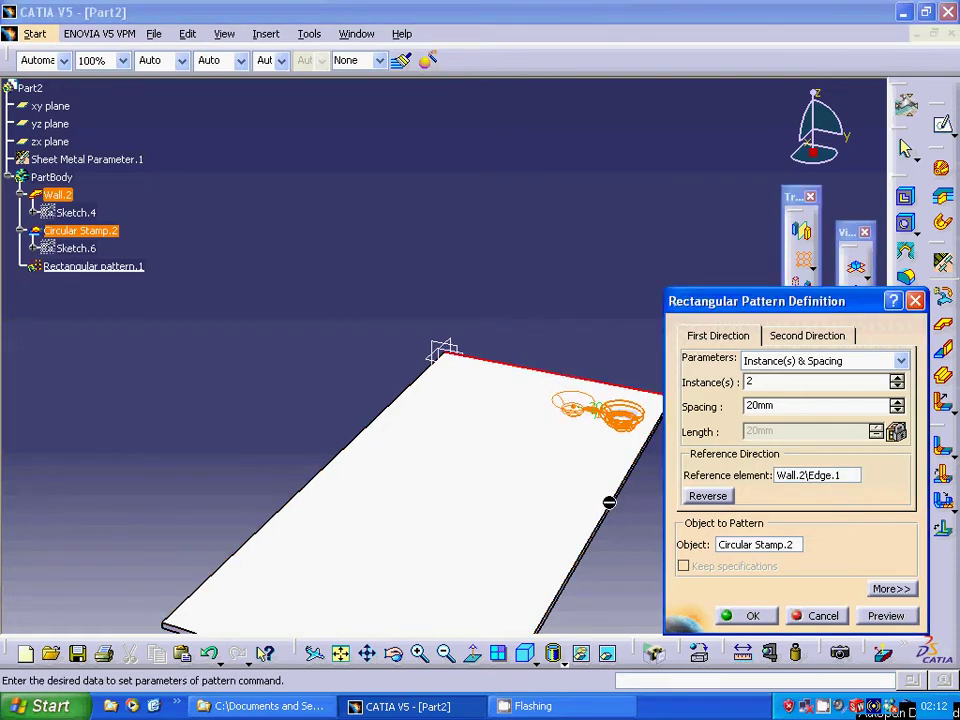
# Set the pattern's first direction to 4 instances with 22 mm spacing and preview it.
pyautogui.moveTo(484, 320); pyautogui.dragTo(463, 424, button='middle')
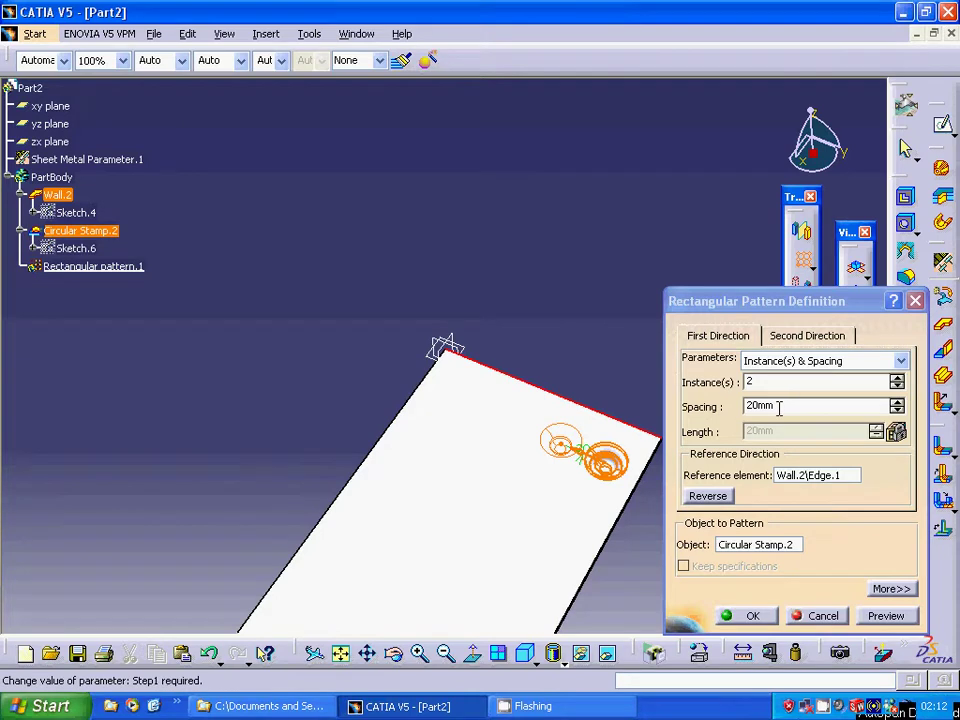
pyautogui.click(897, 380)
pyautogui.click(897, 380)
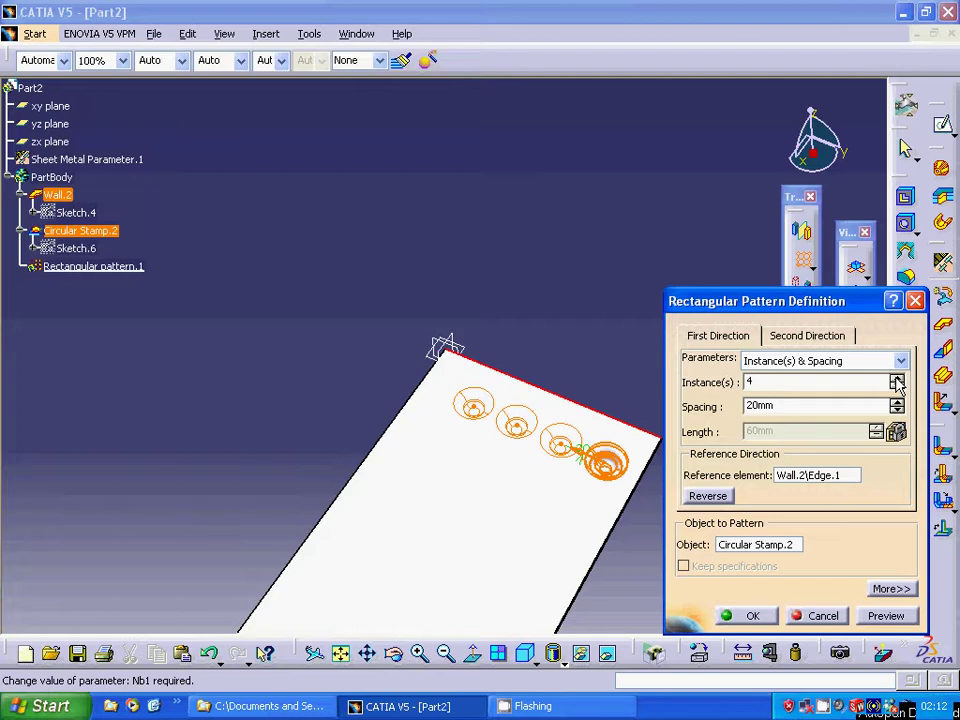
pyautogui.doubleClick(748, 405)
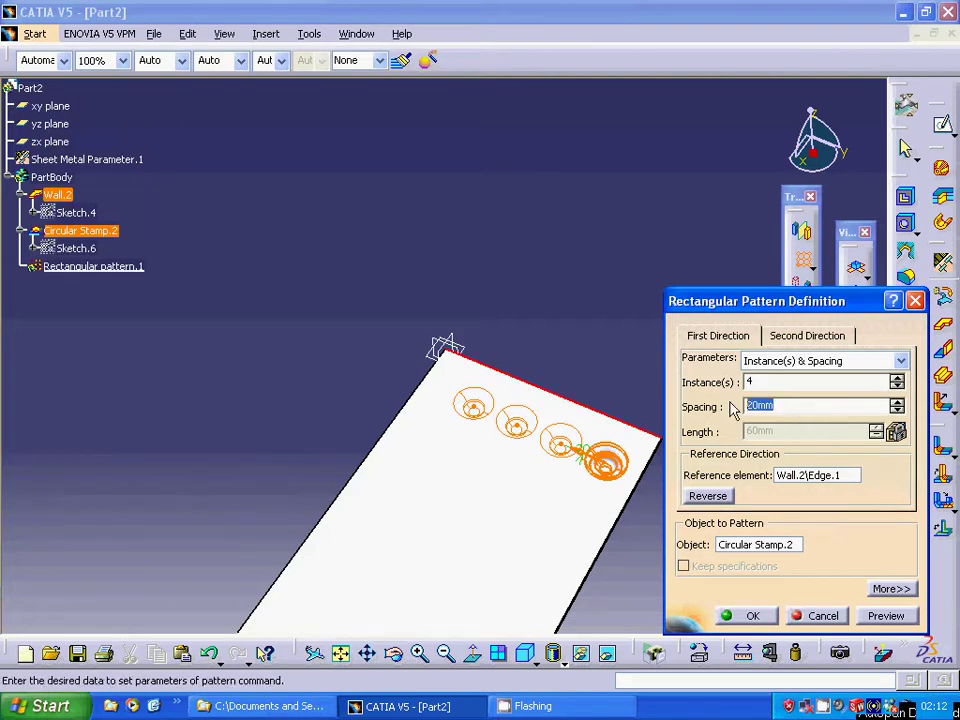
pyautogui.write('22')
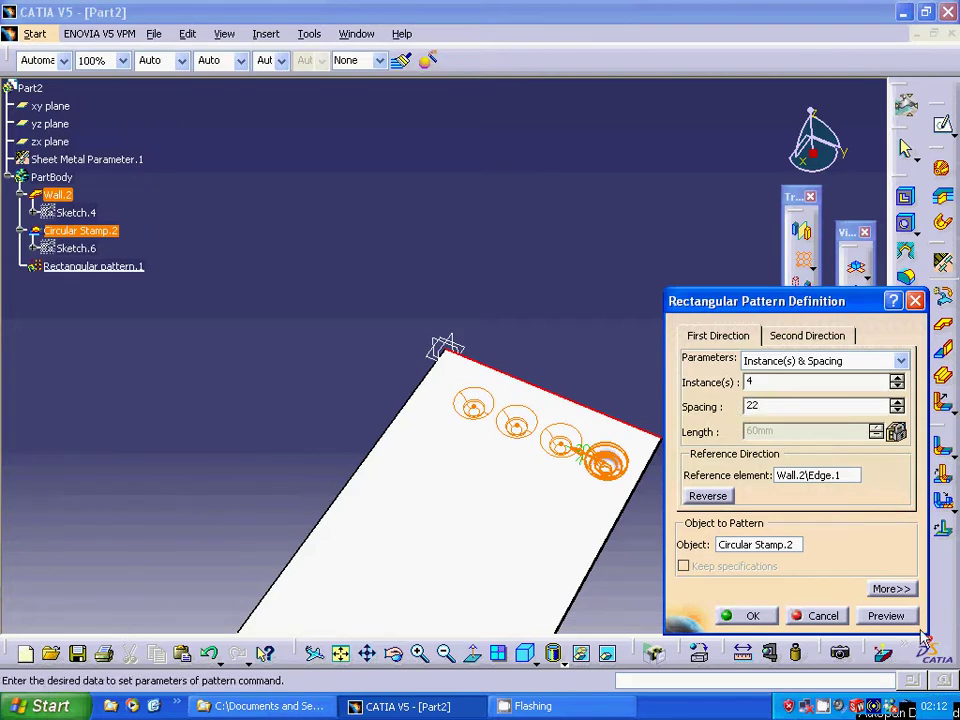
pyautogui.click(886, 616)
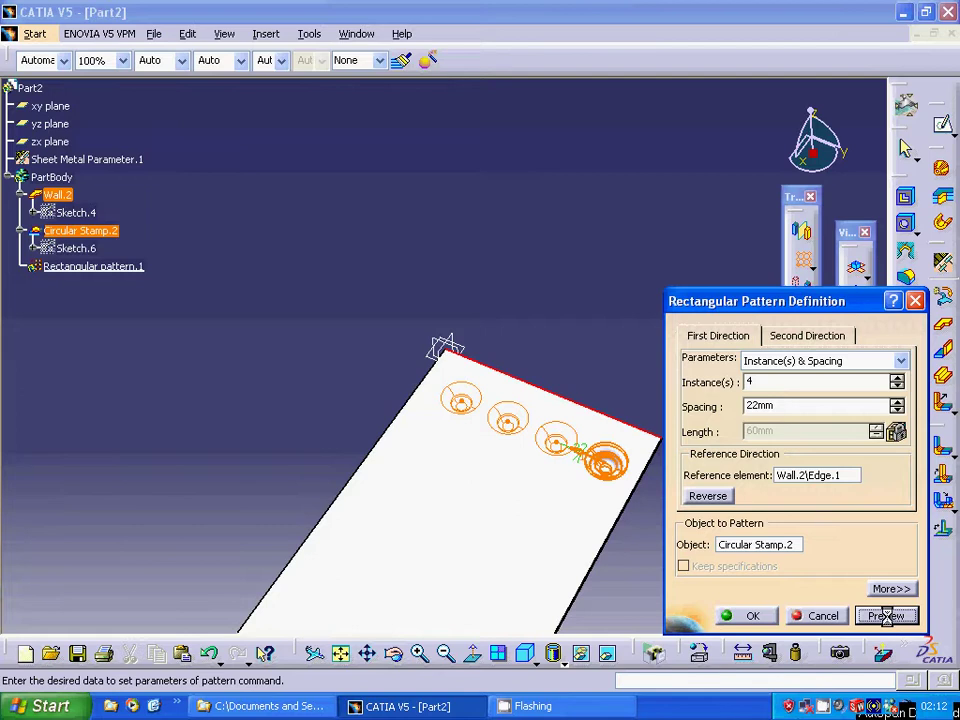
# Define the pattern's second direction along the wall's long edge, reversed inward, with 4 instances at 22 mm spacing, and create the pattern.
pyautogui.click(793, 336)
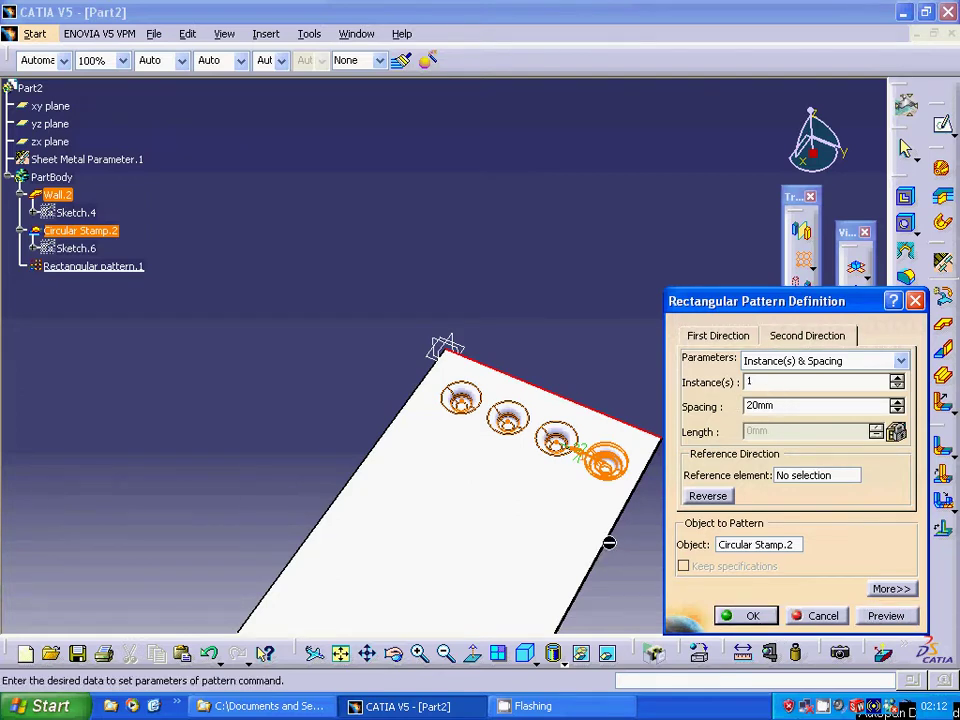
pyautogui.click(812, 485)
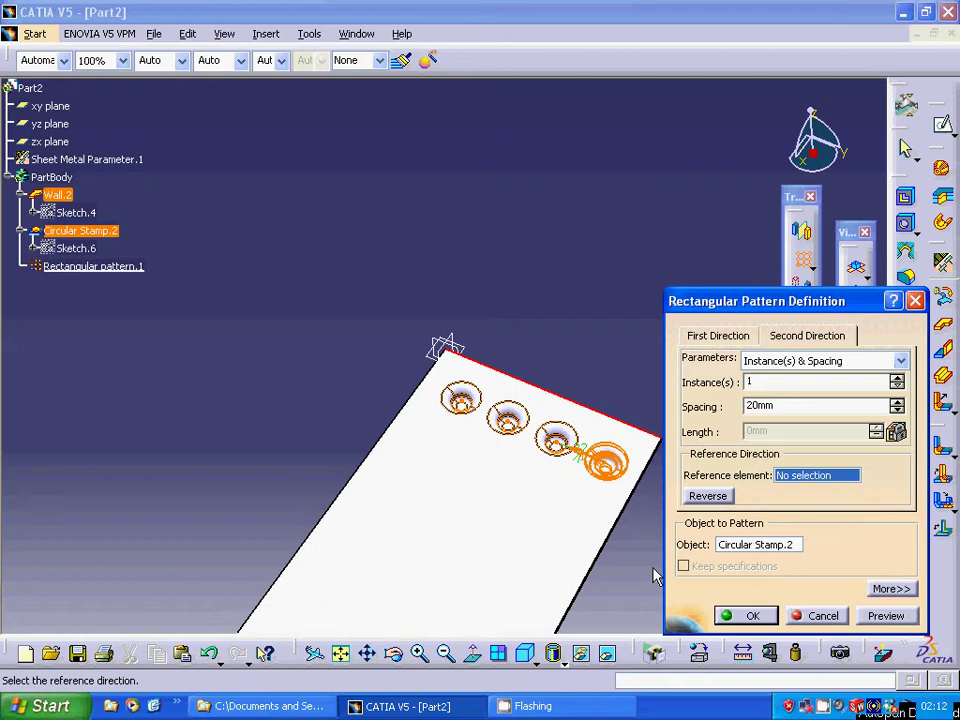
pyautogui.click(591, 566)
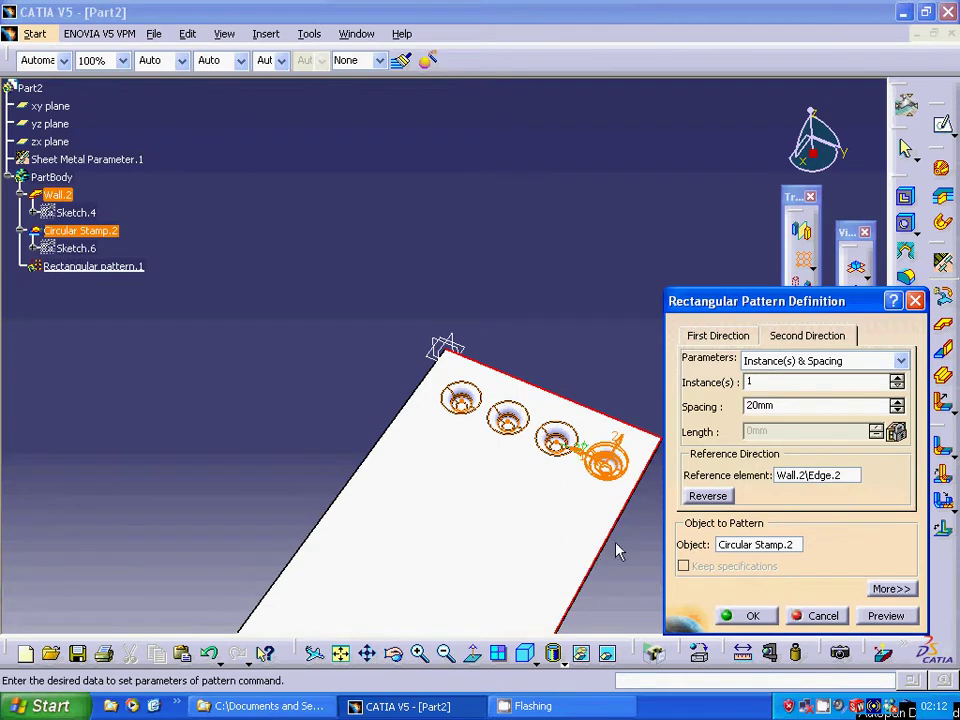
pyautogui.click(708, 496)
pyautogui.doubleClick(754, 381)
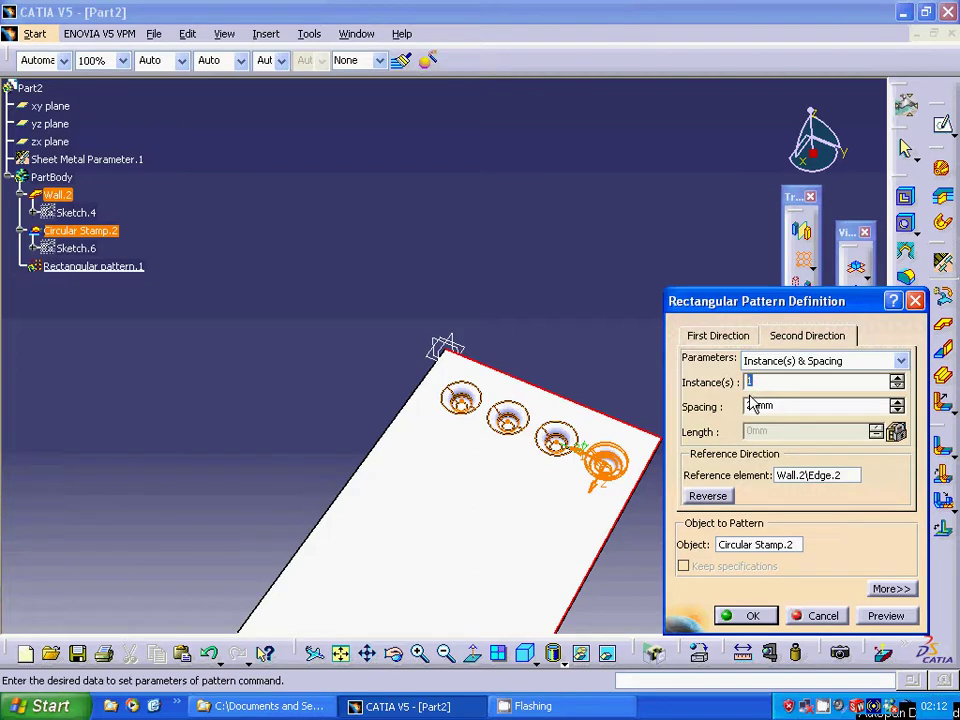
pyautogui.write('4')
pyautogui.press('Tab')
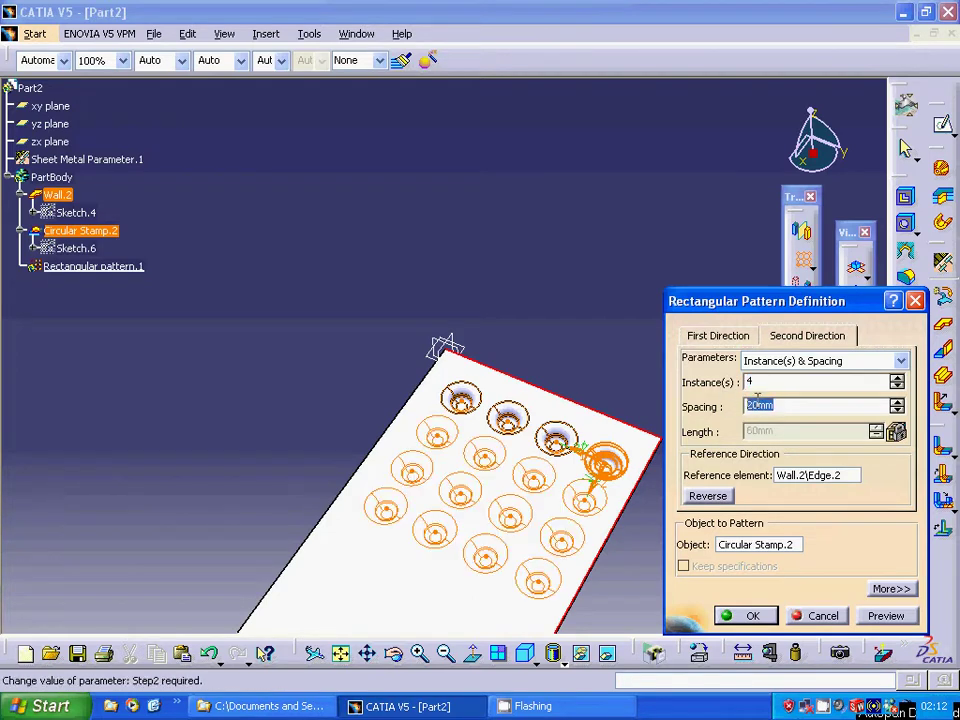
pyautogui.write('22')
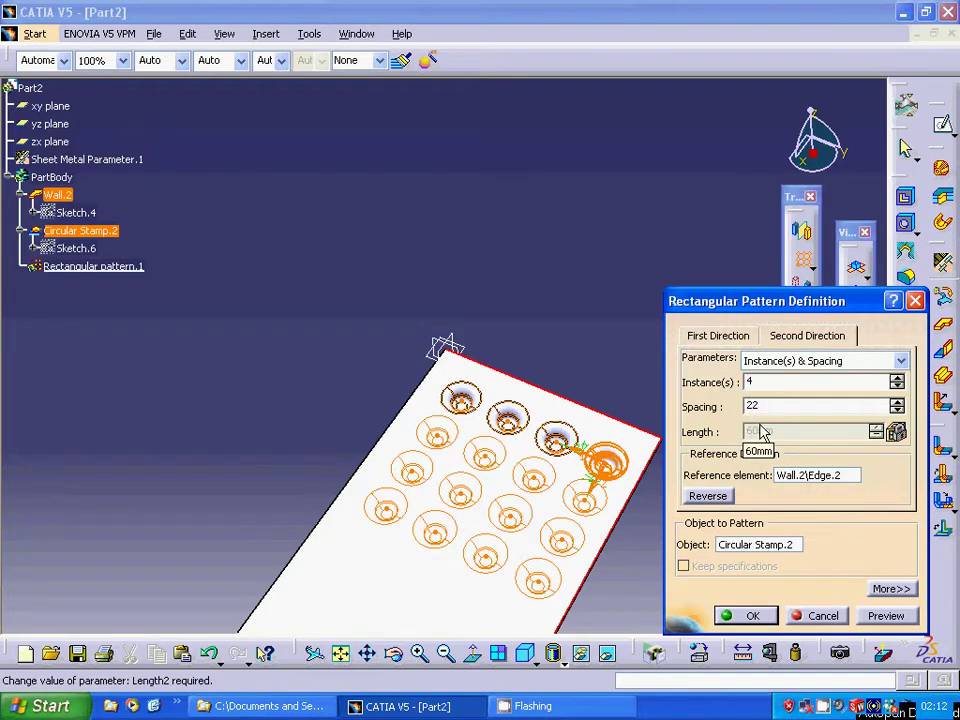
pyautogui.click(884, 615)
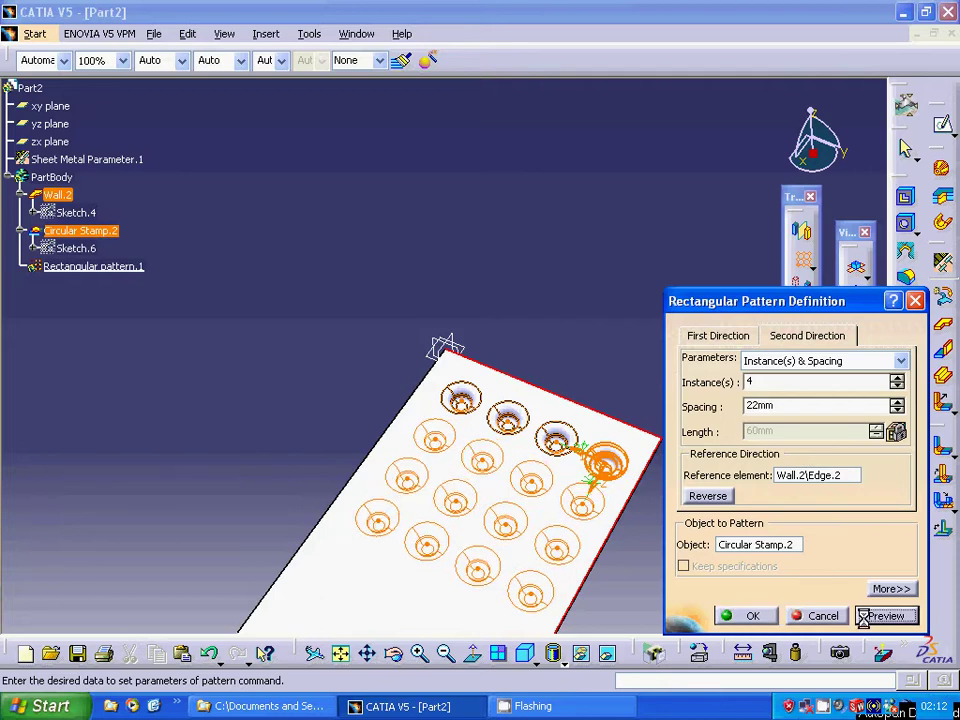
pyautogui.click(750, 615)
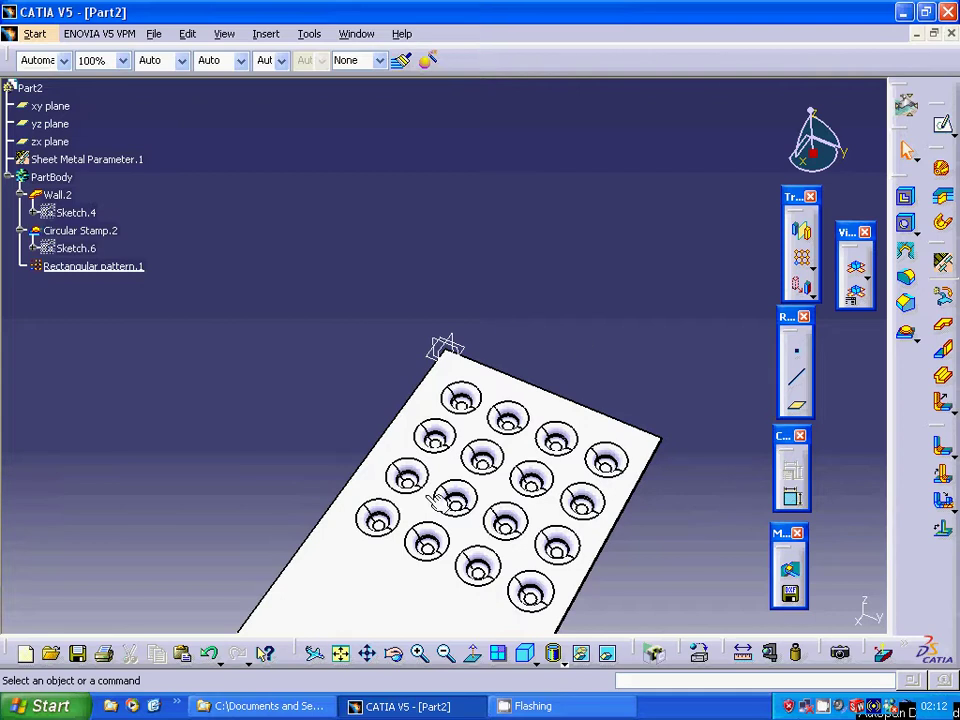
# Start a new sketch on the wall's stamped top face.
pyautogui.click(390, 585)
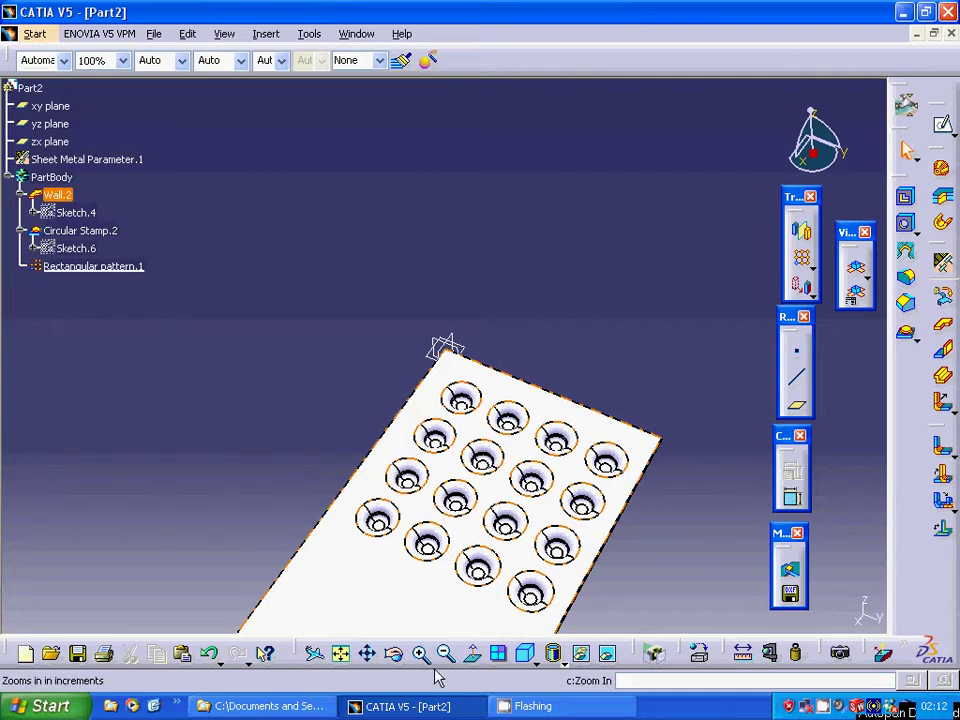
pyautogui.click(341, 653)
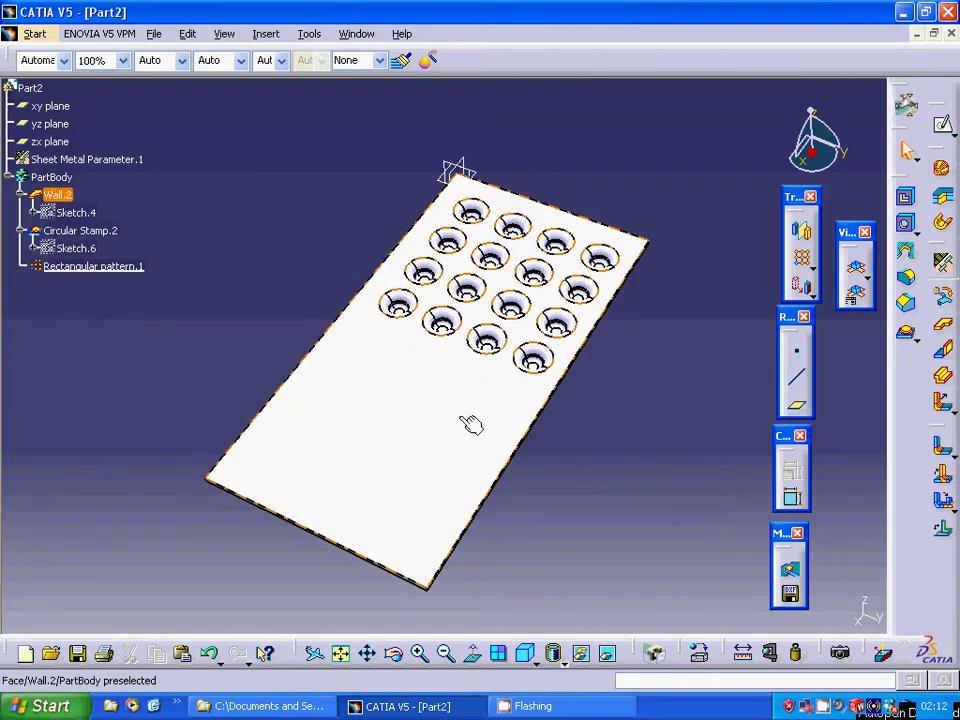
pyautogui.click(430, 385)
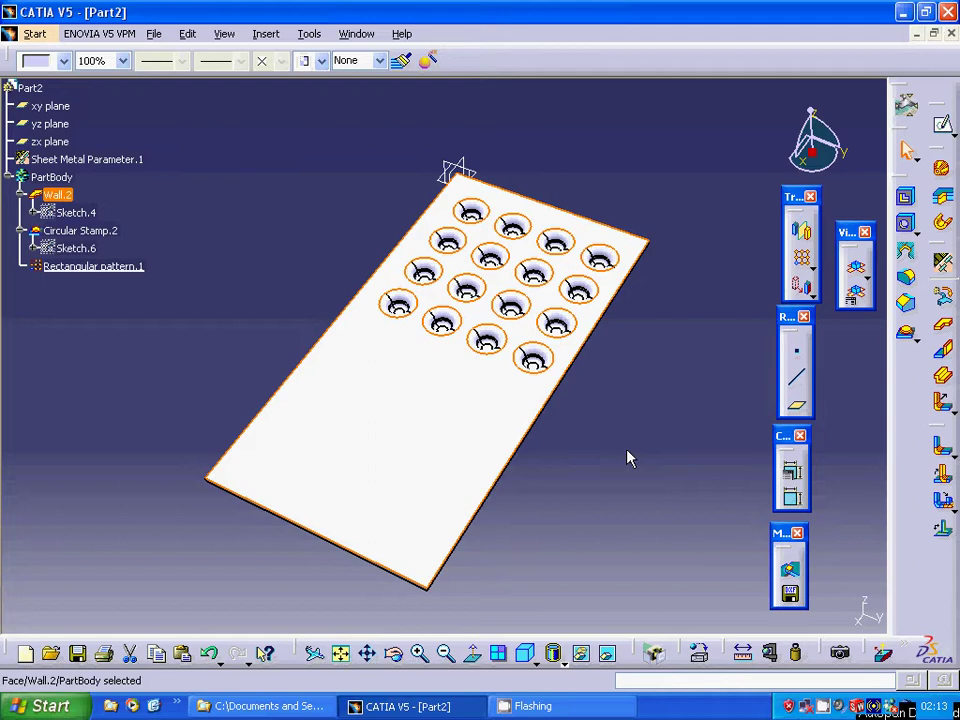
pyautogui.click(942, 124)
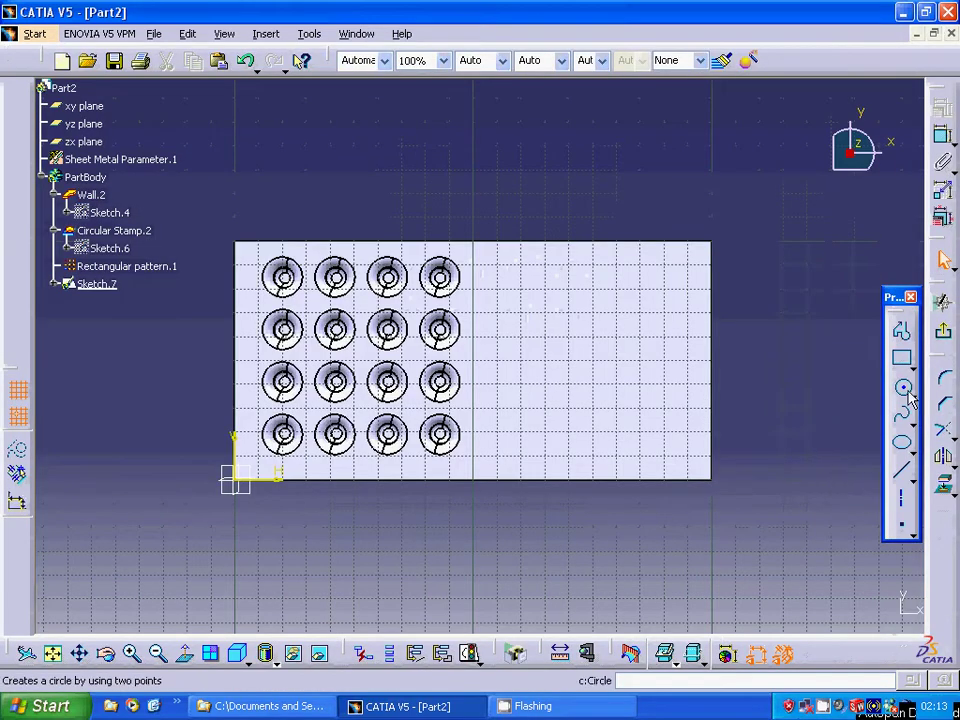
# Sketch a closed triangle beside the stamps with vertices at H 130, V 20; H 110, V 50; and H 130, V 80 mm.
pyautogui.click(903, 335)
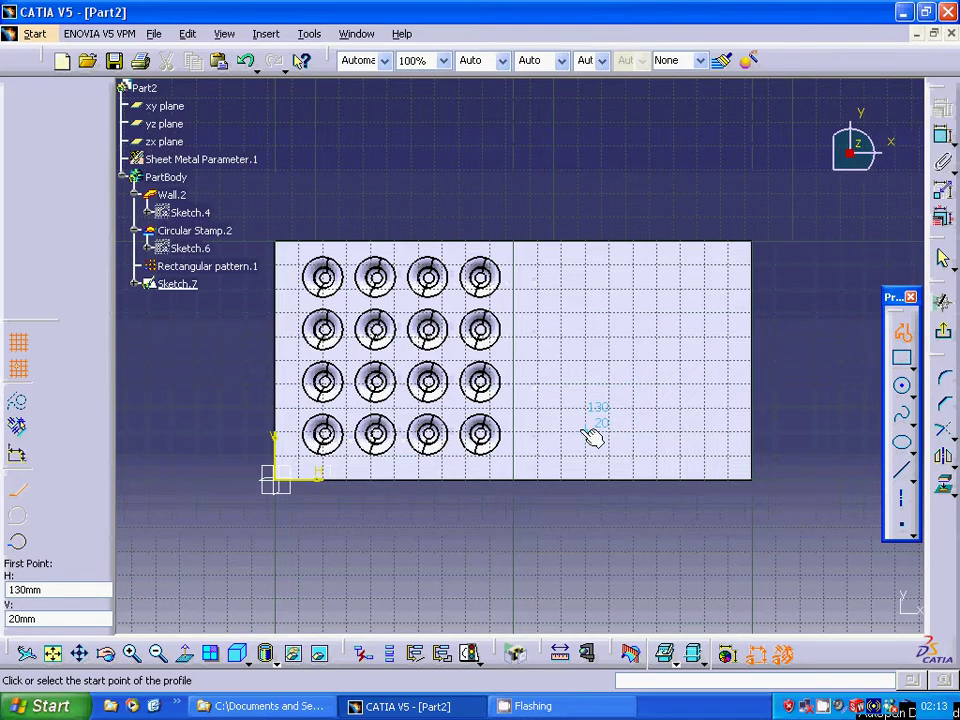
pyautogui.click(586, 434)
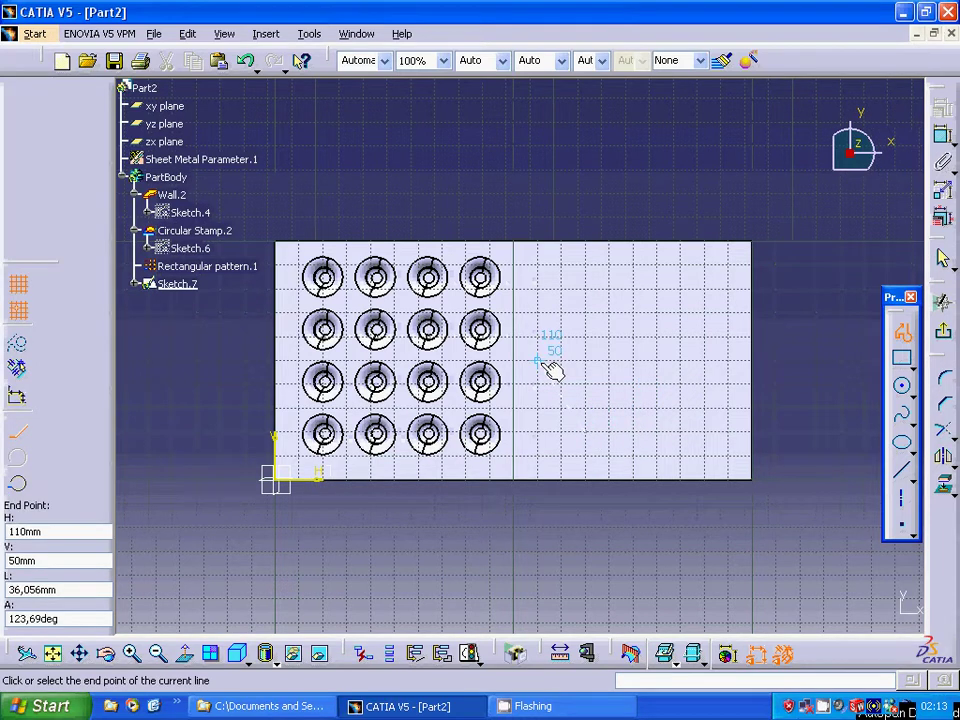
pyautogui.click(552, 370)
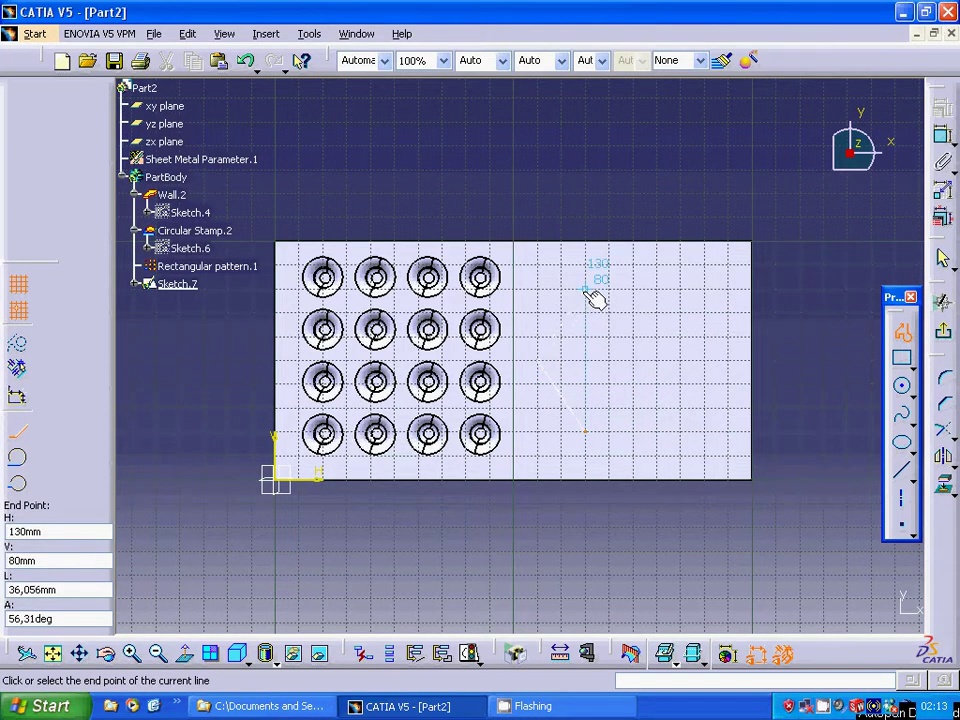
pyautogui.click(586, 290)
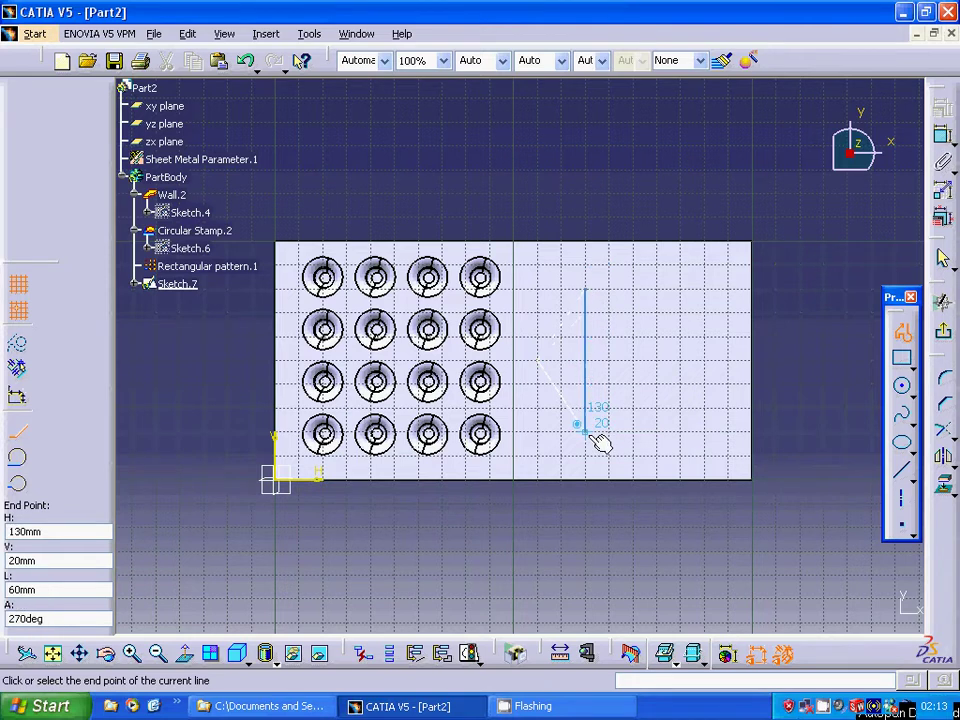
pyautogui.click(586, 433)
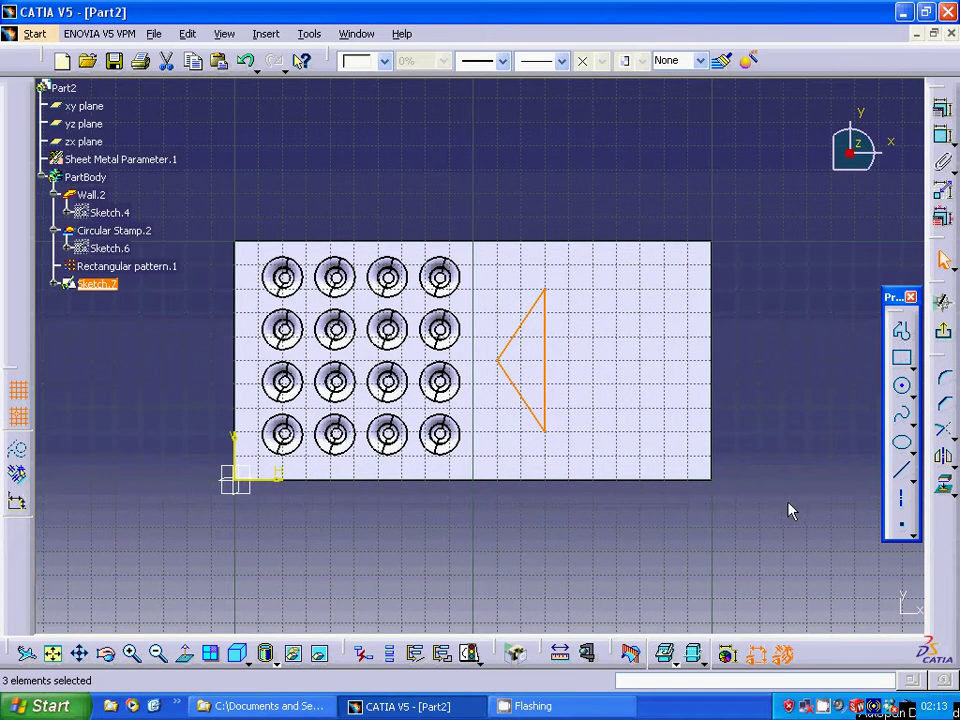
# Round the triangle's two corners at the ends of its vertical side with small corner arcs.
pyautogui.click(948, 385)
pyautogui.click(547, 425)
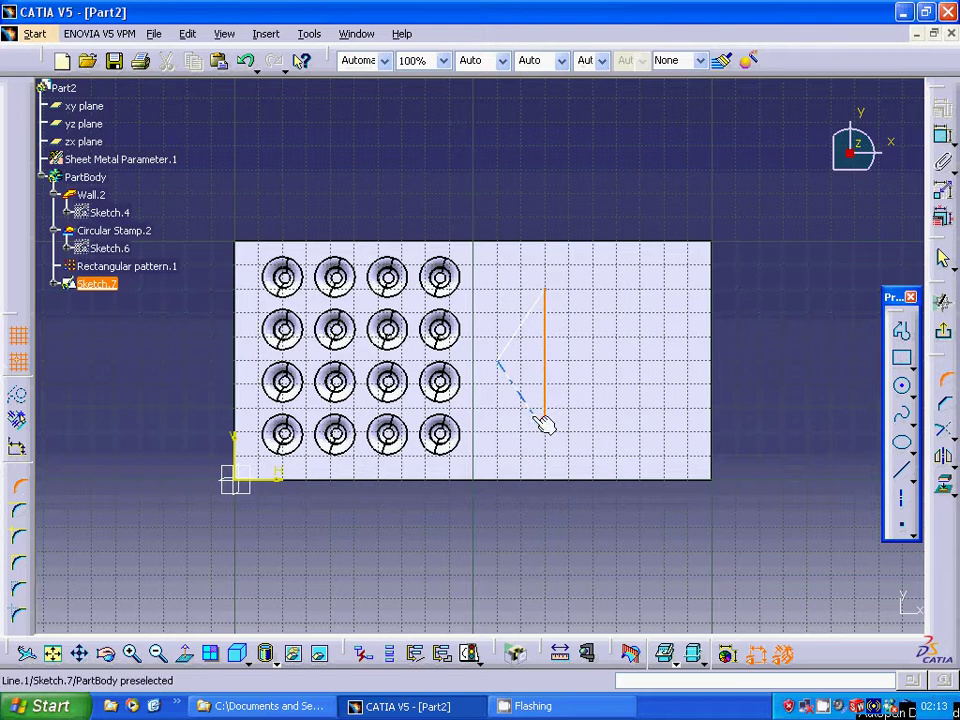
pyautogui.click(545, 425)
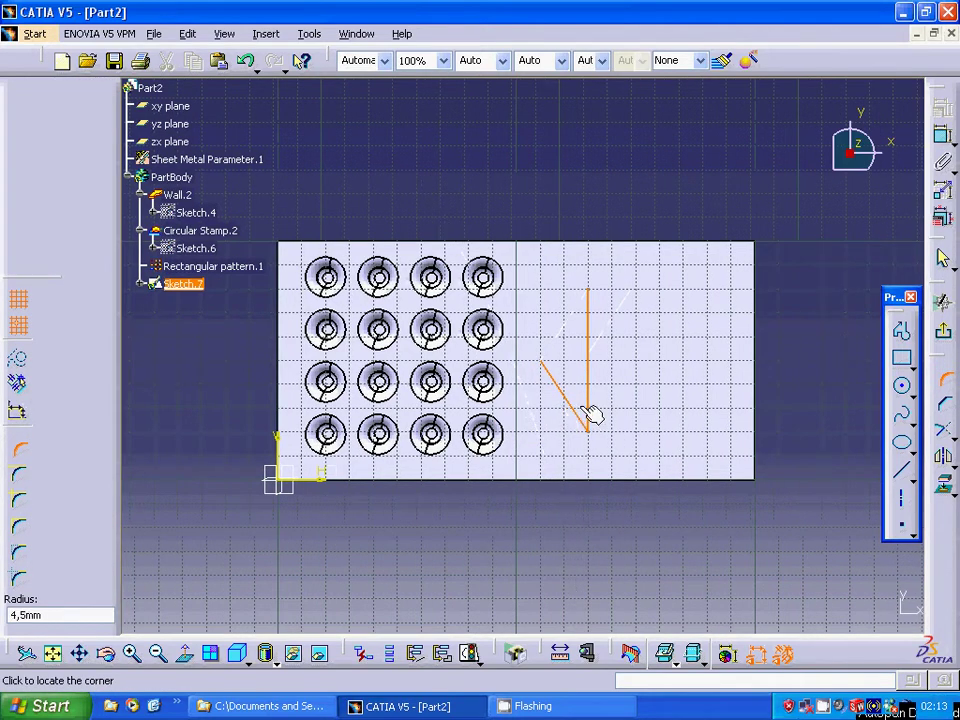
pyautogui.click(592, 425)
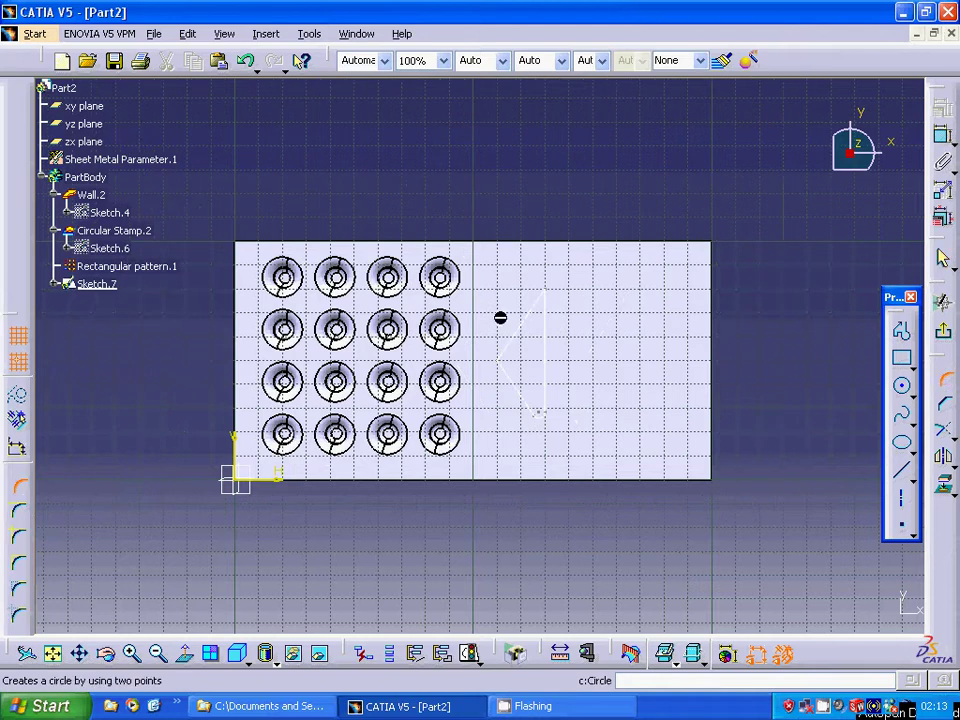
pyautogui.click(544, 312)
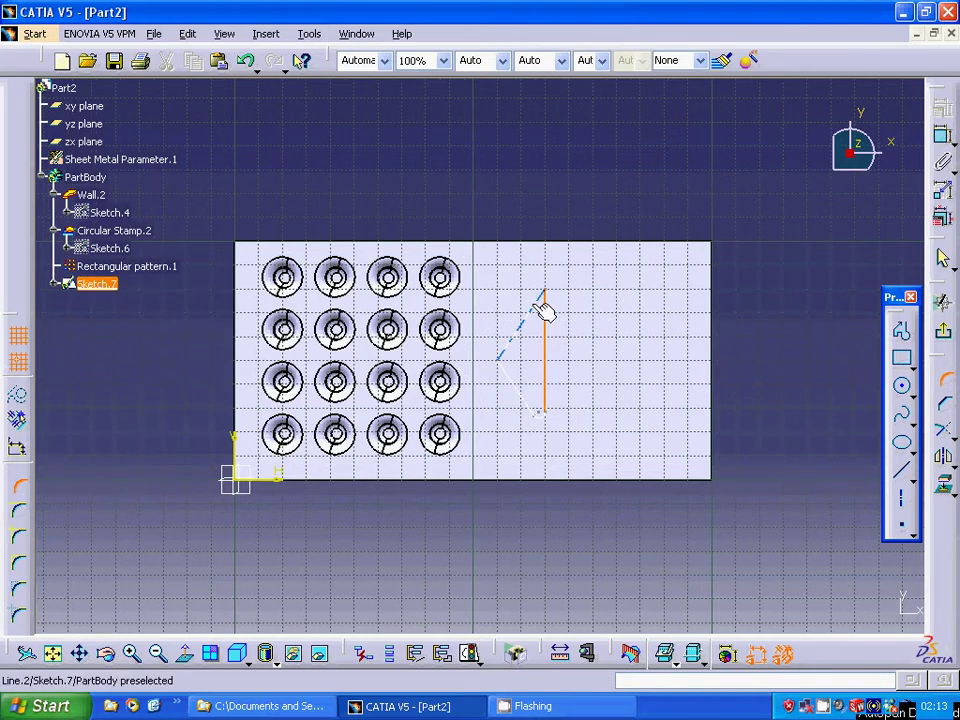
pyautogui.click(544, 312)
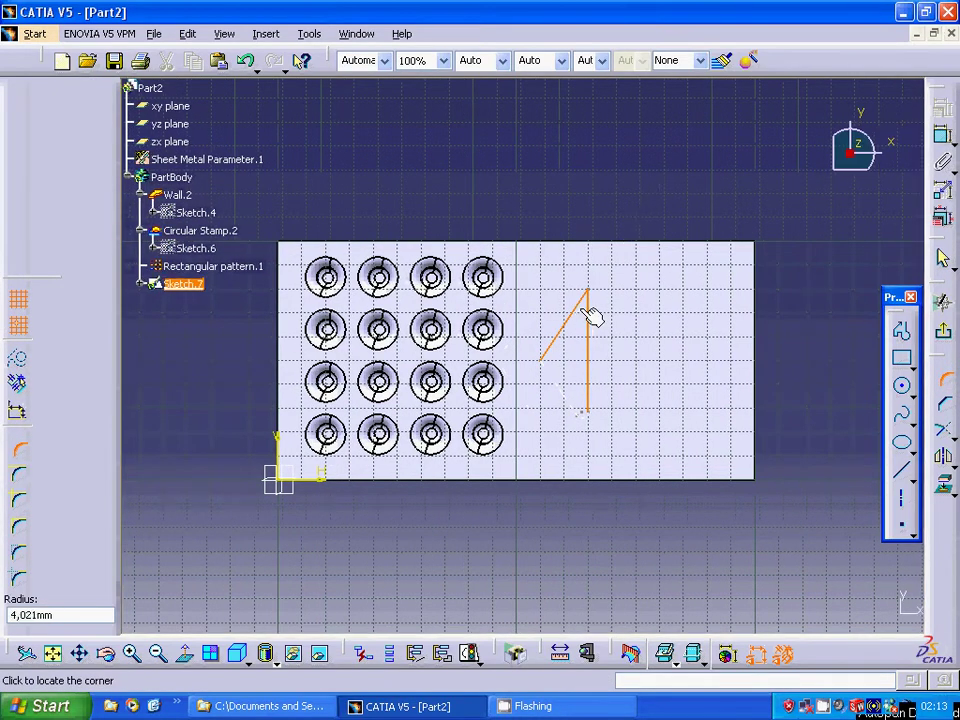
pyautogui.click(594, 308)
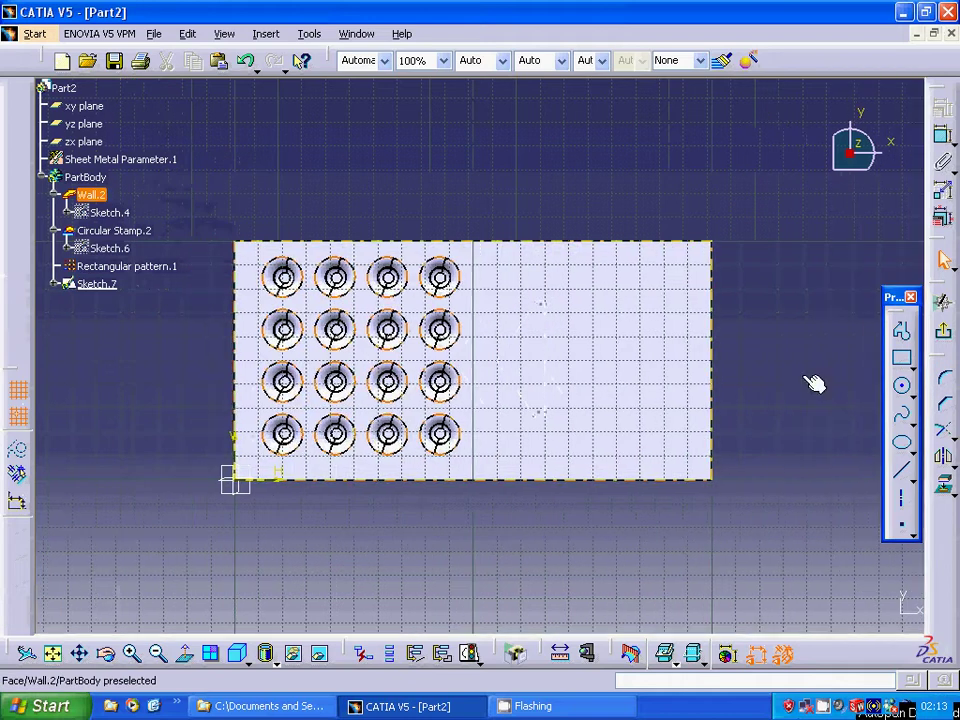
# Round the triangle's remaining corner nearest the stamps with a radius of about 17 mm and exit the sketch.
pyautogui.click(510, 348)
pyautogui.click(513, 373)
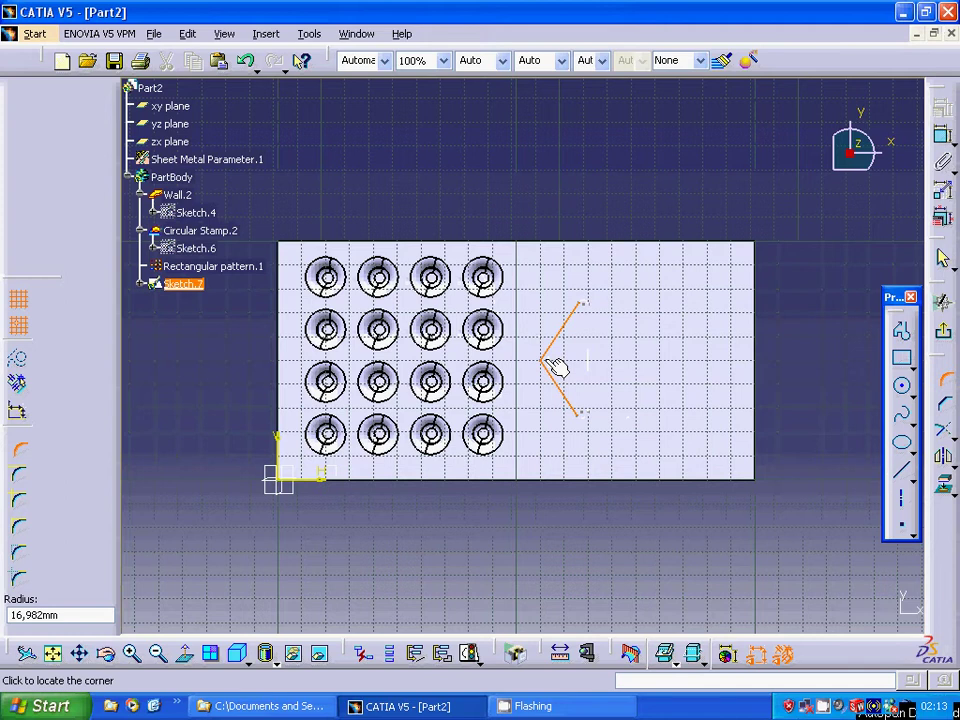
pyautogui.click(556, 366)
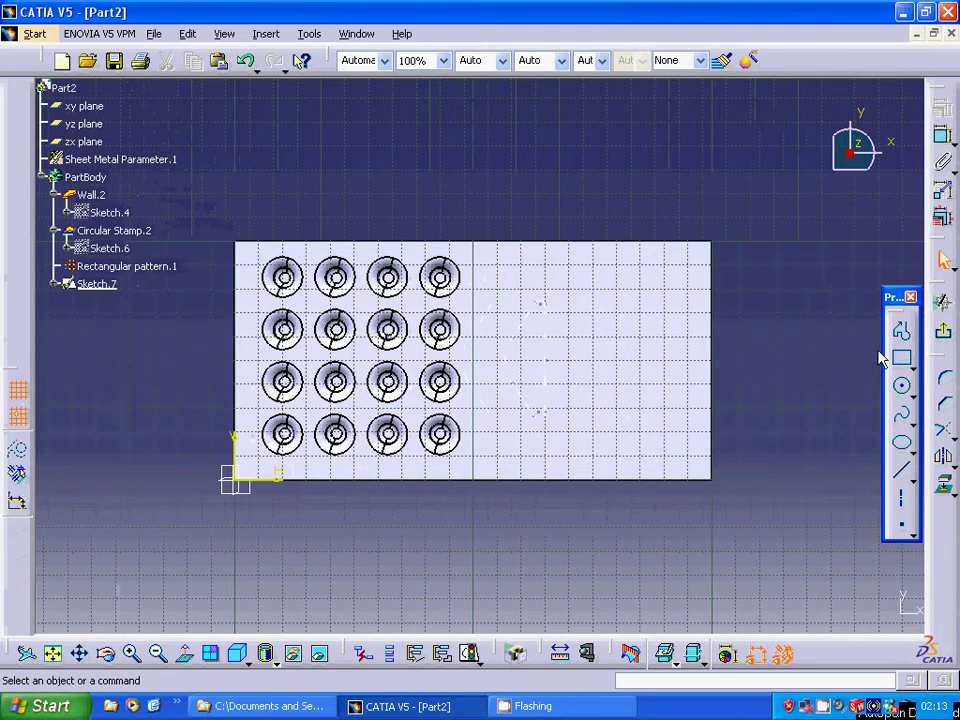
pyautogui.click(943, 330)
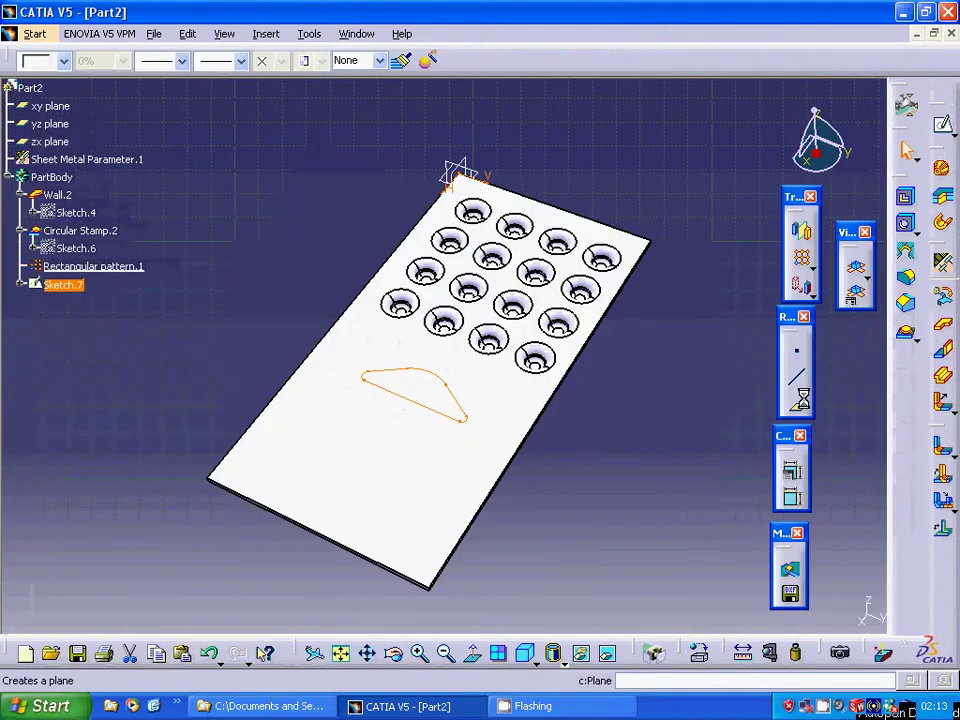
# Start a Bead feature with section radius R1 2 mm, end radius R2 2 mm and radius R 1 mm.
pyautogui.click(916, 338)
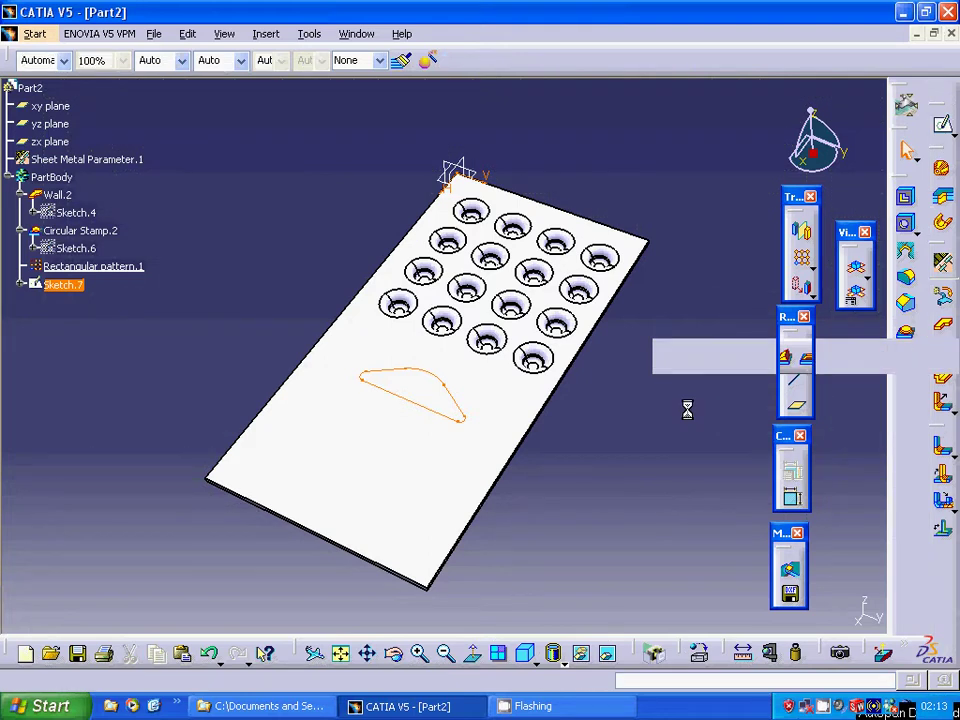
pyautogui.click(478, 386)
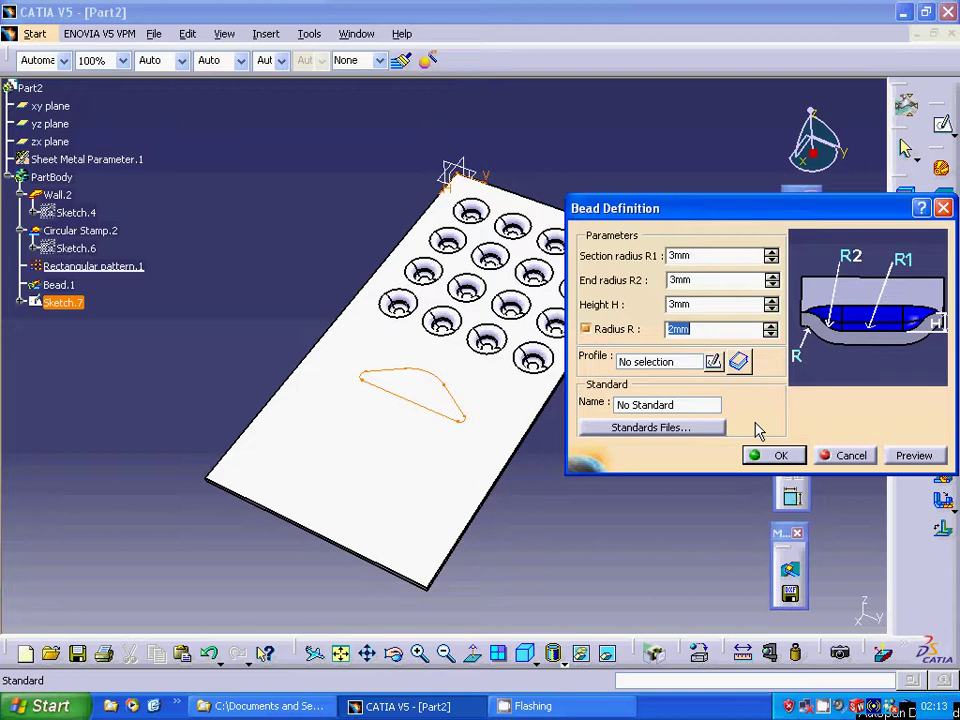
pyautogui.click(675, 256)
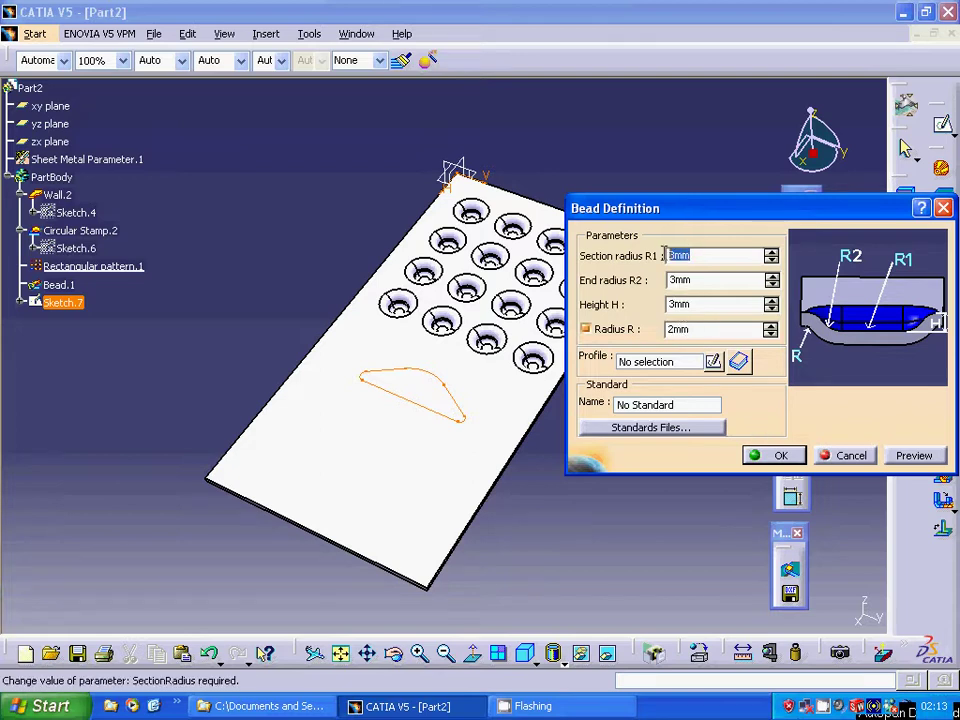
pyautogui.write('2')
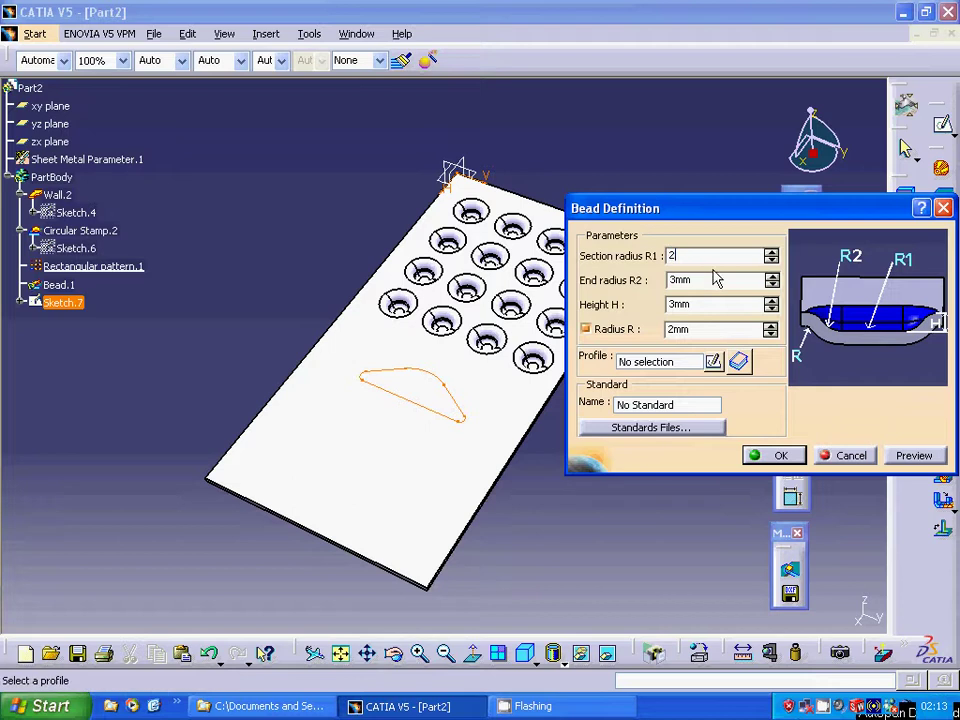
pyautogui.click(705, 281)
pyautogui.write('2')
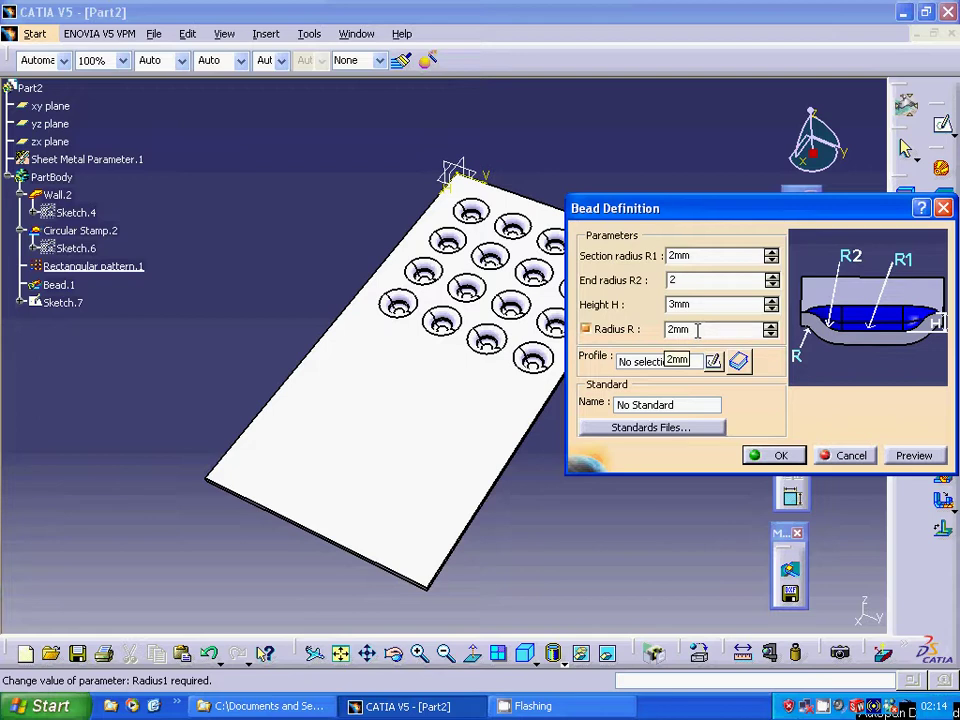
pyautogui.moveTo(697, 330); pyautogui.dragTo(657, 329)
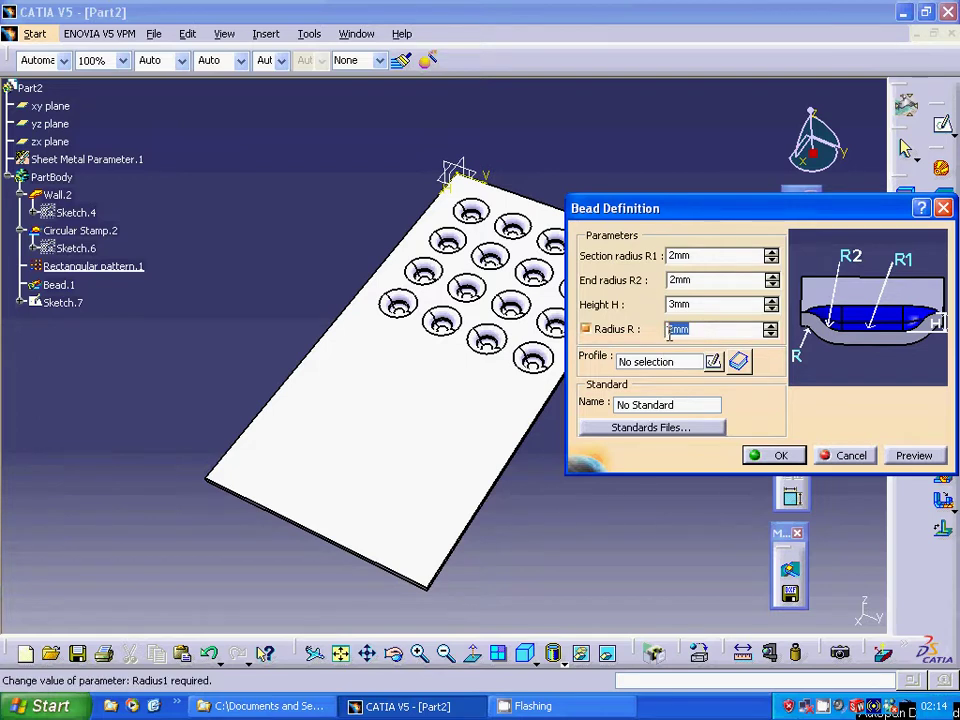
# Try to preview the bead and assign the closed rounded triangle sketch as its profile, then cancel the feature.
pyautogui.click(914, 456)
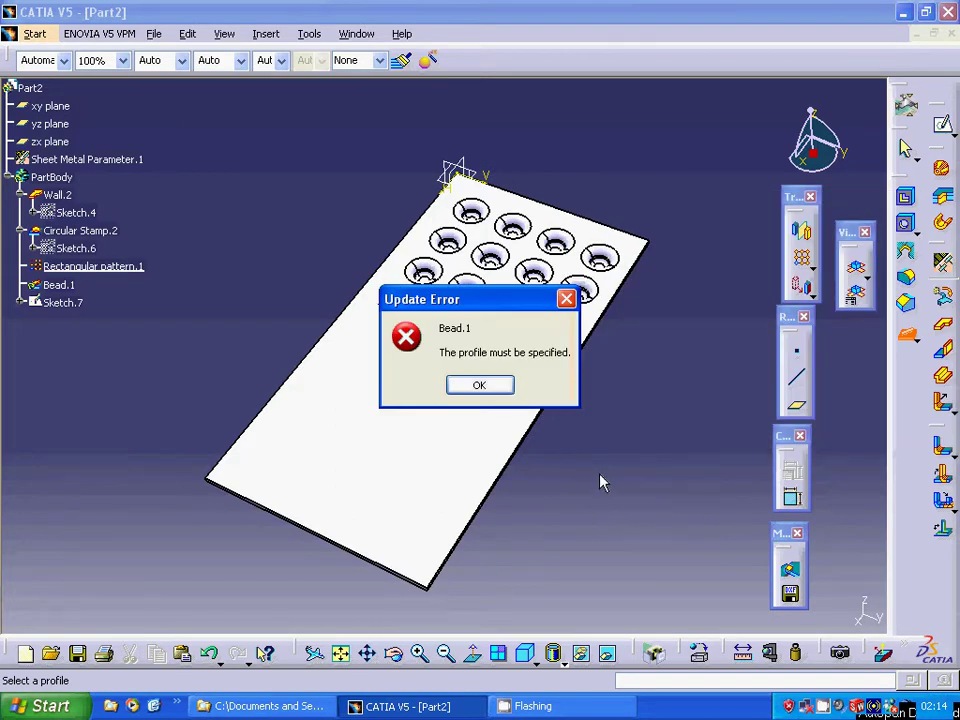
pyautogui.click(487, 387)
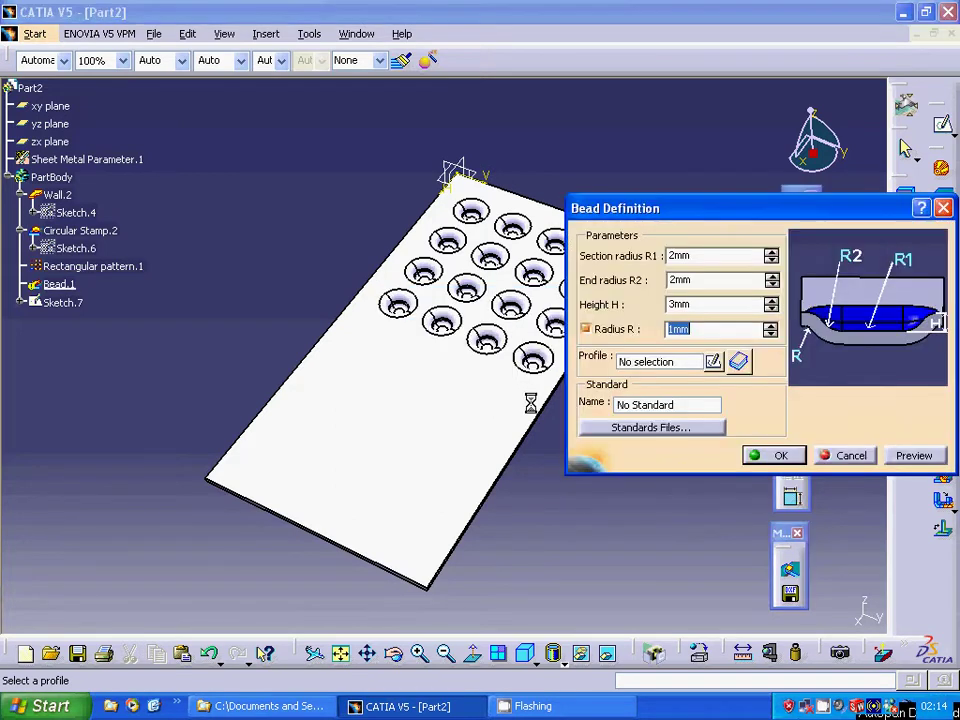
pyautogui.click(462, 402)
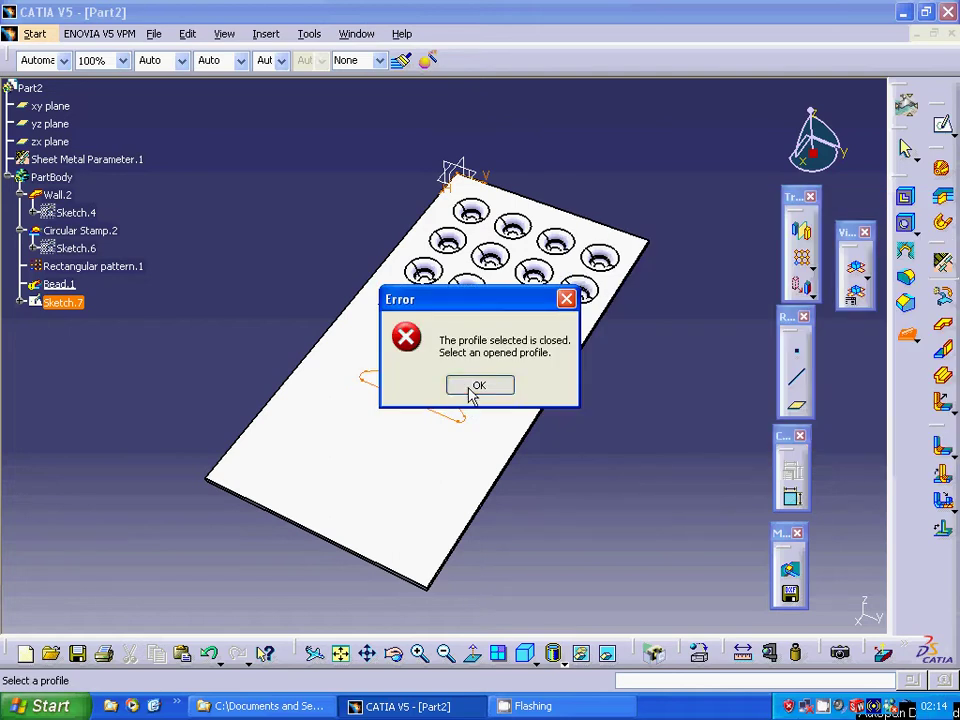
pyautogui.click(477, 387)
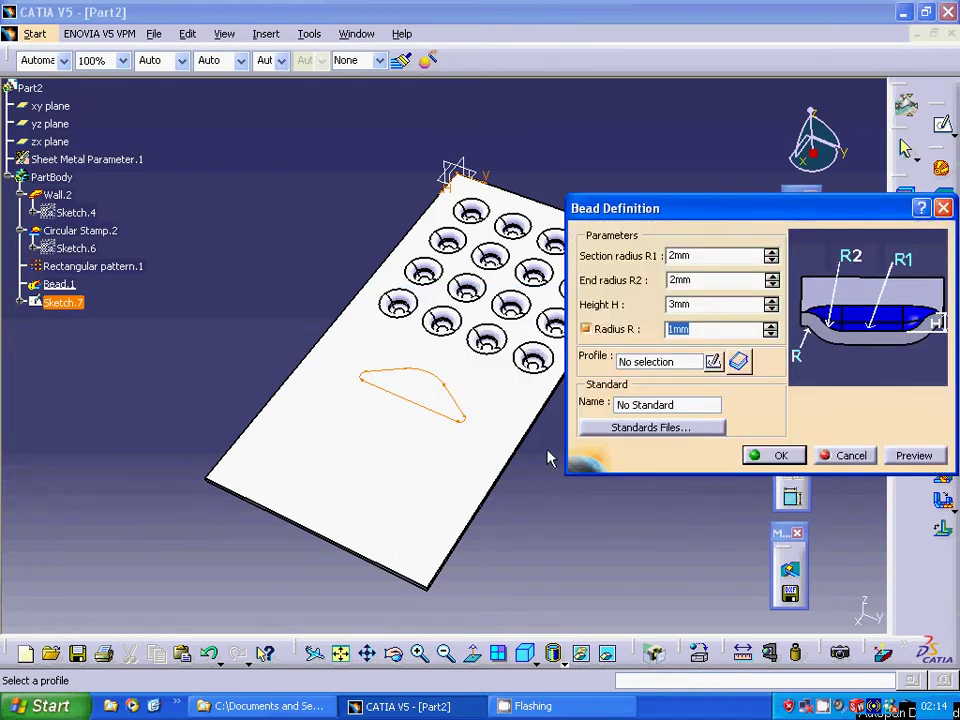
pyautogui.click(662, 361)
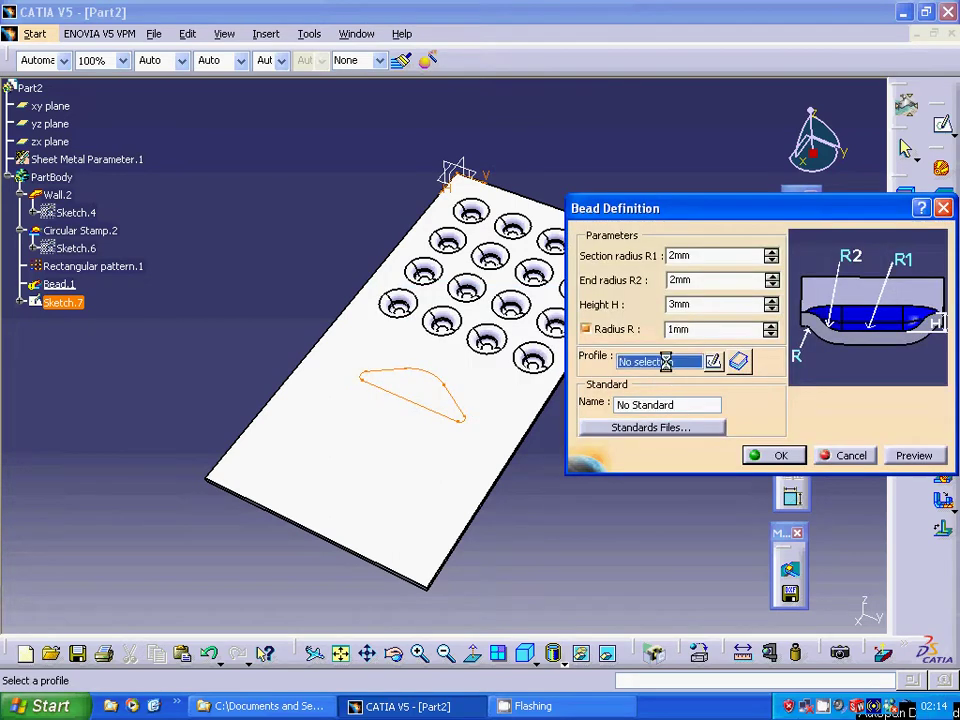
pyautogui.click(463, 409)
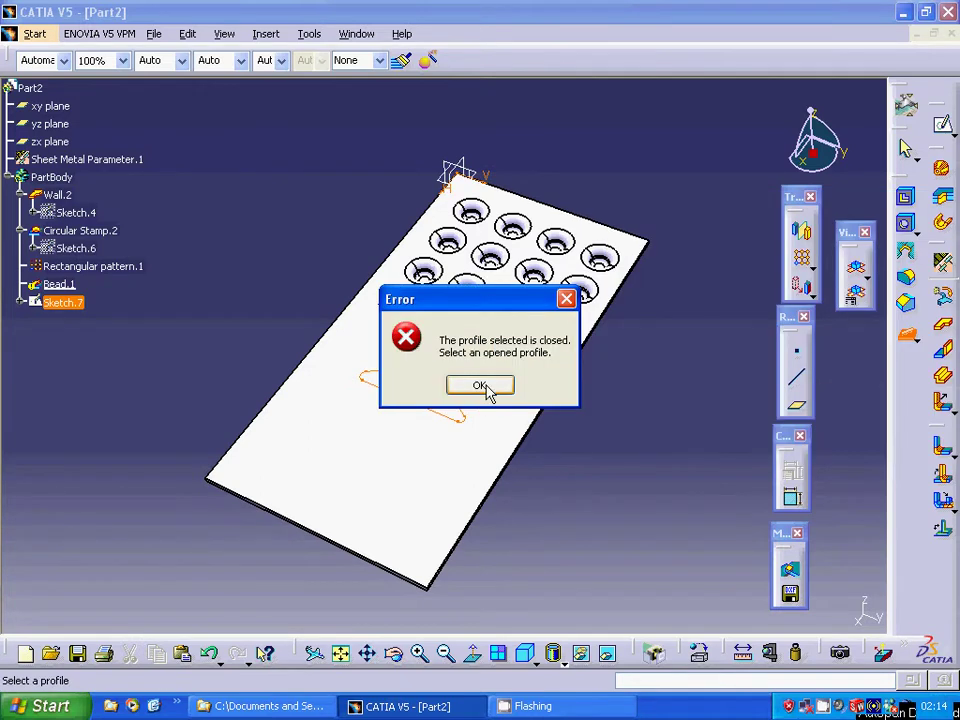
pyautogui.click(488, 389)
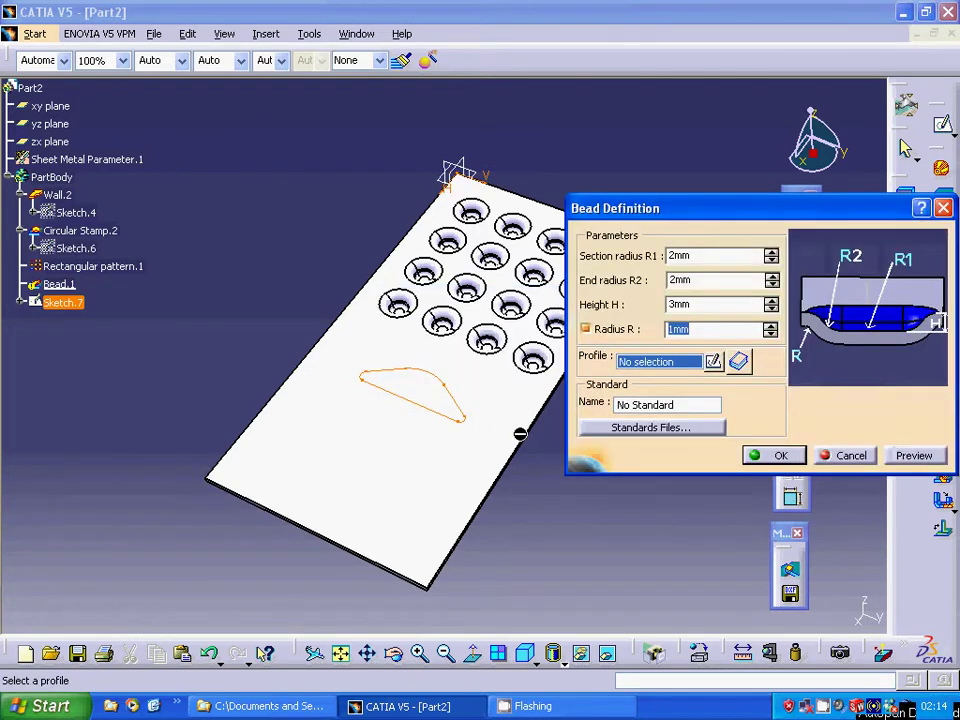
pyautogui.click(846, 458)
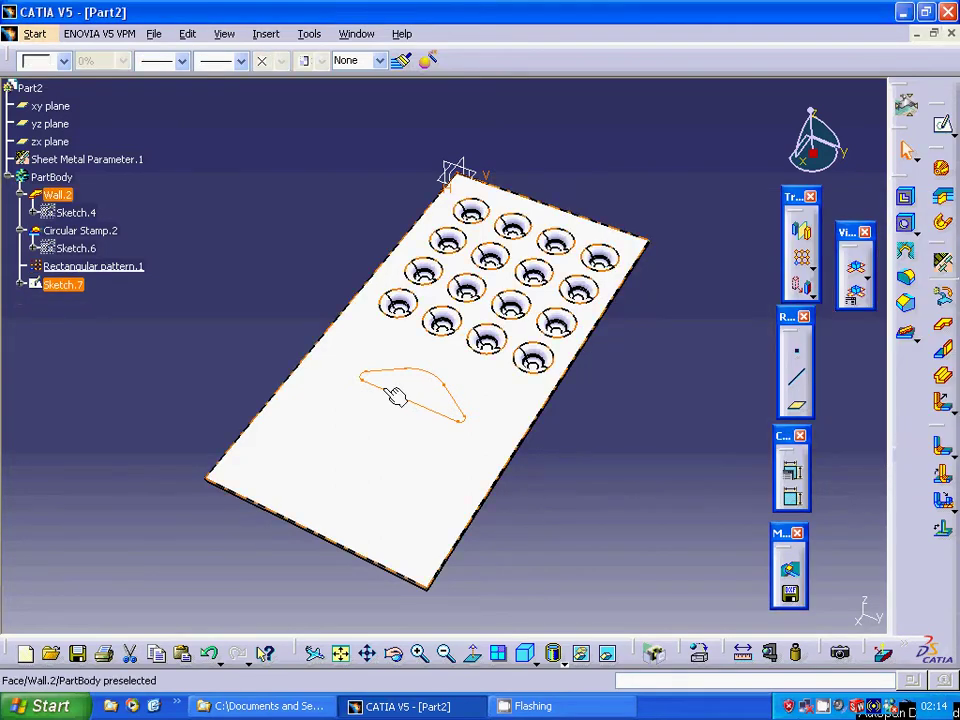
# Reopen the rounded triangle sketch for editing and delete its vertical side and the two small corner arcs.
pyautogui.rightClick(413, 403)
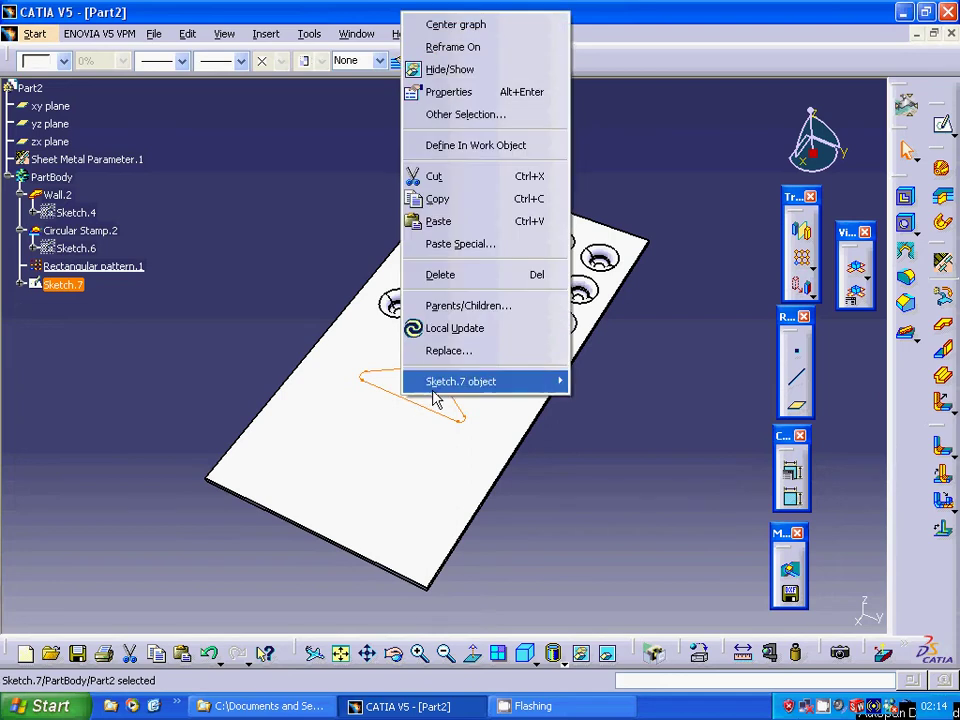
pyautogui.moveTo(458, 388)
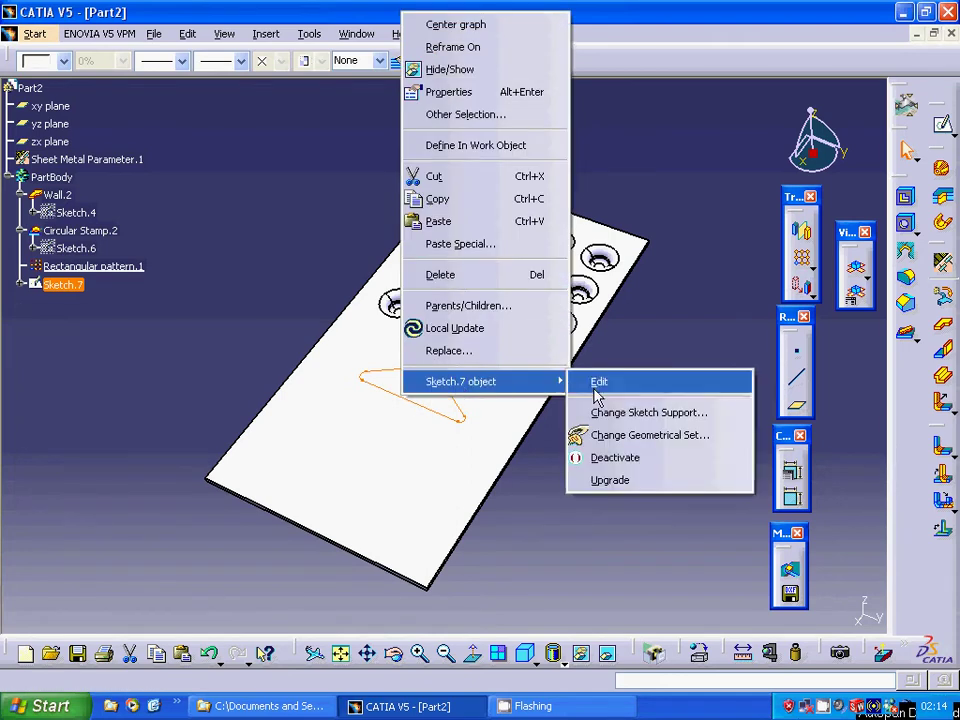
pyautogui.click(592, 384)
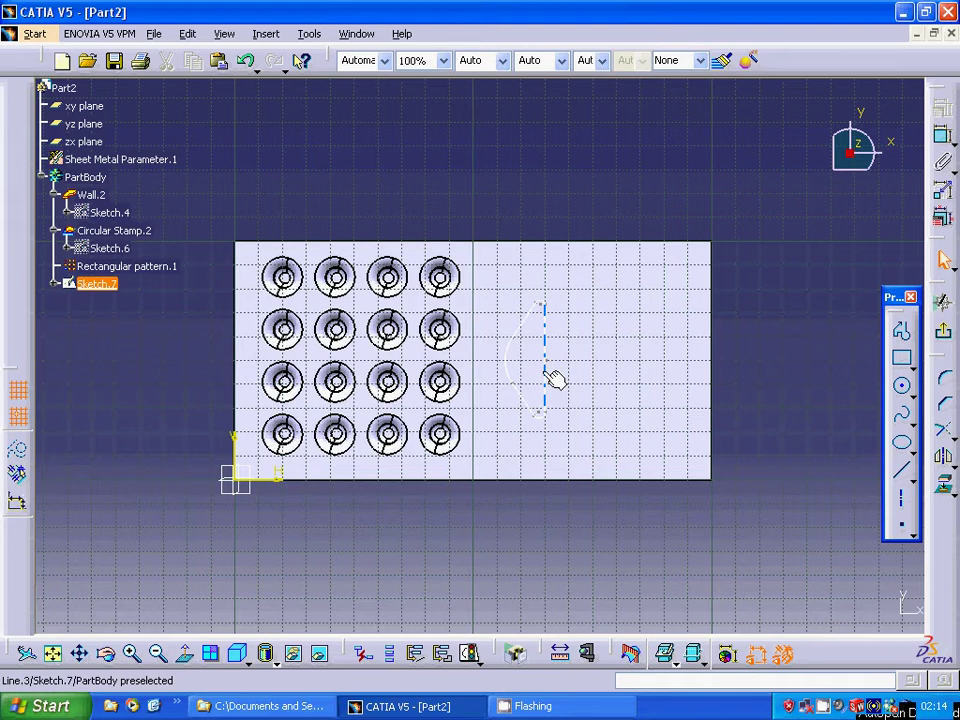
pyautogui.rightClick(546, 380)
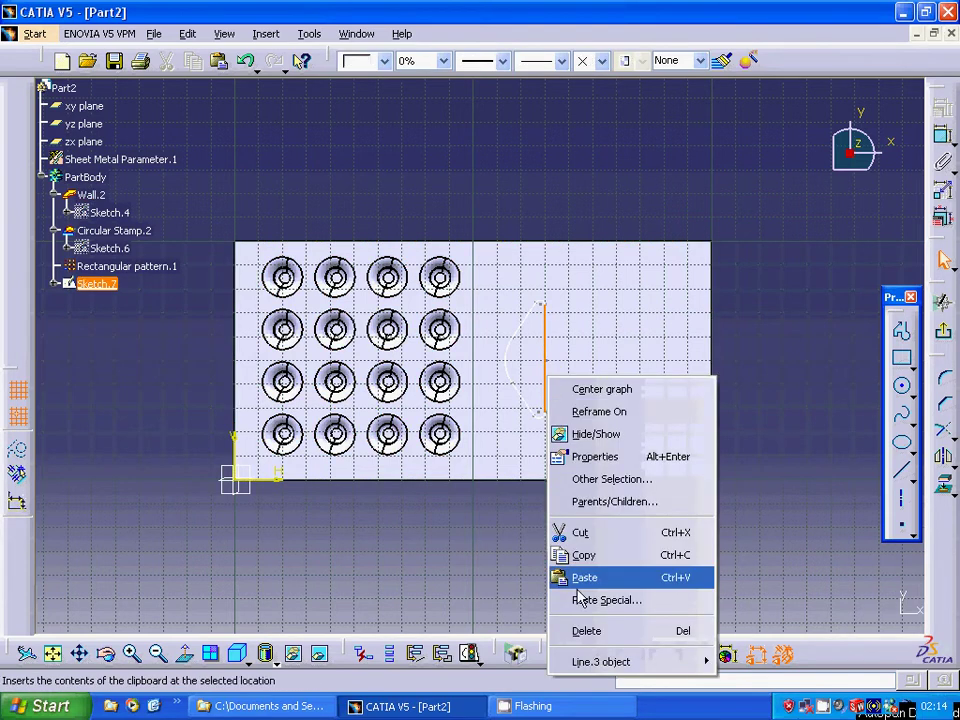
pyautogui.click(582, 631)
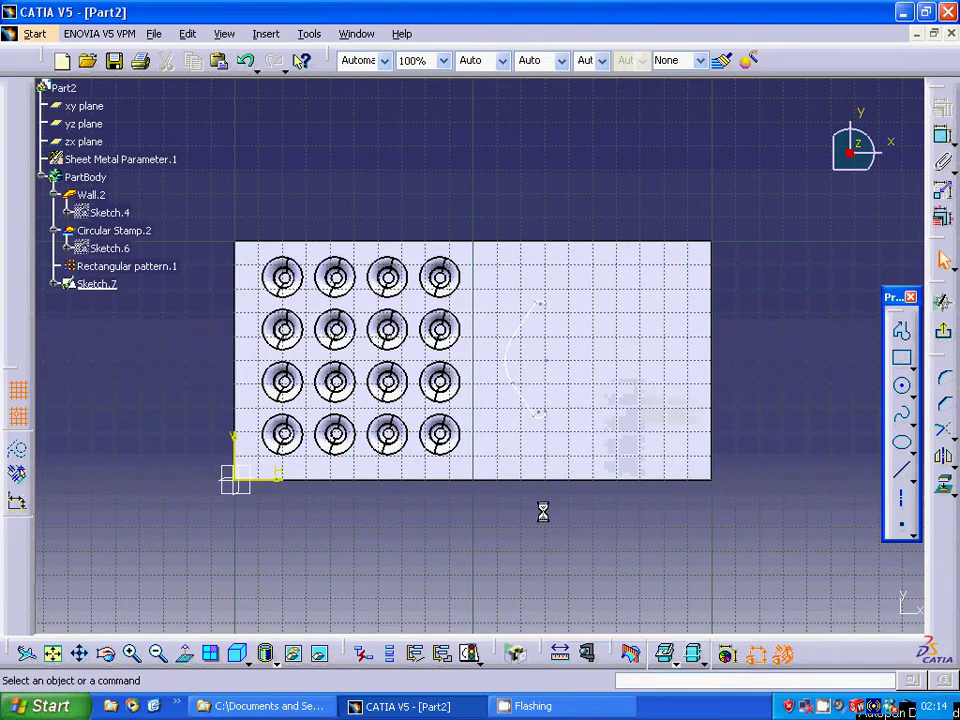
pyautogui.rightClick(541, 414)
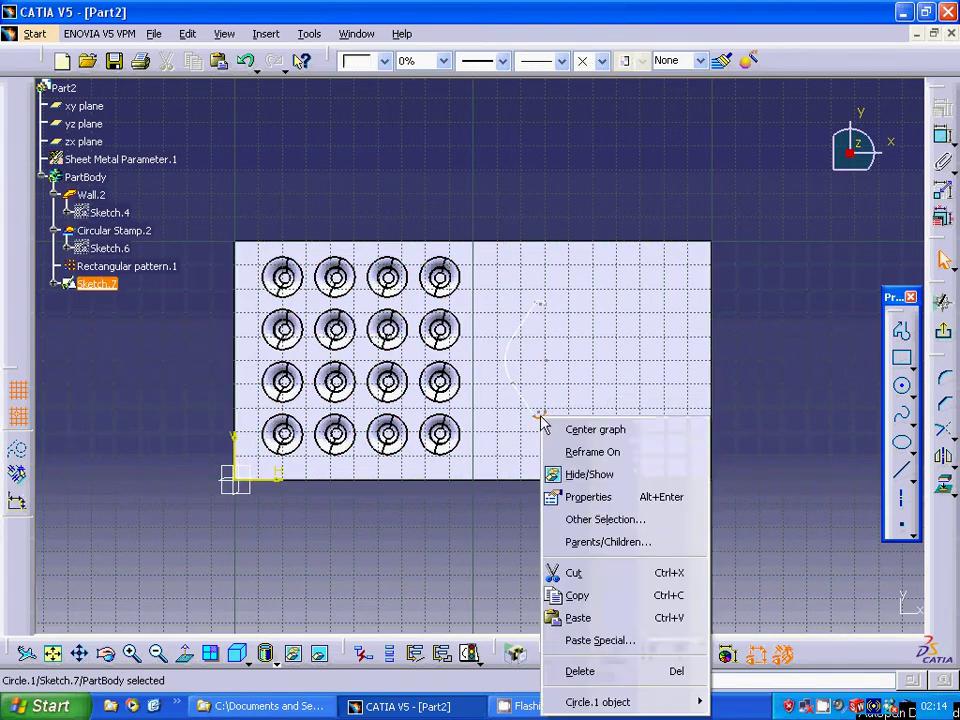
pyautogui.click(581, 672)
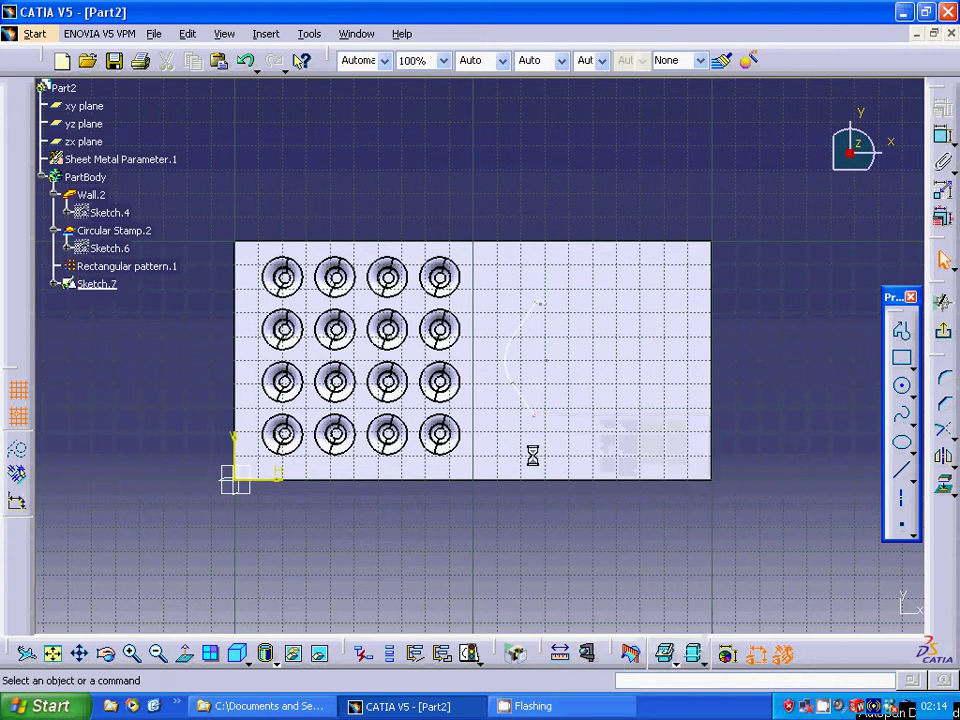
pyautogui.rightClick(551, 306)
pyautogui.click(585, 555)
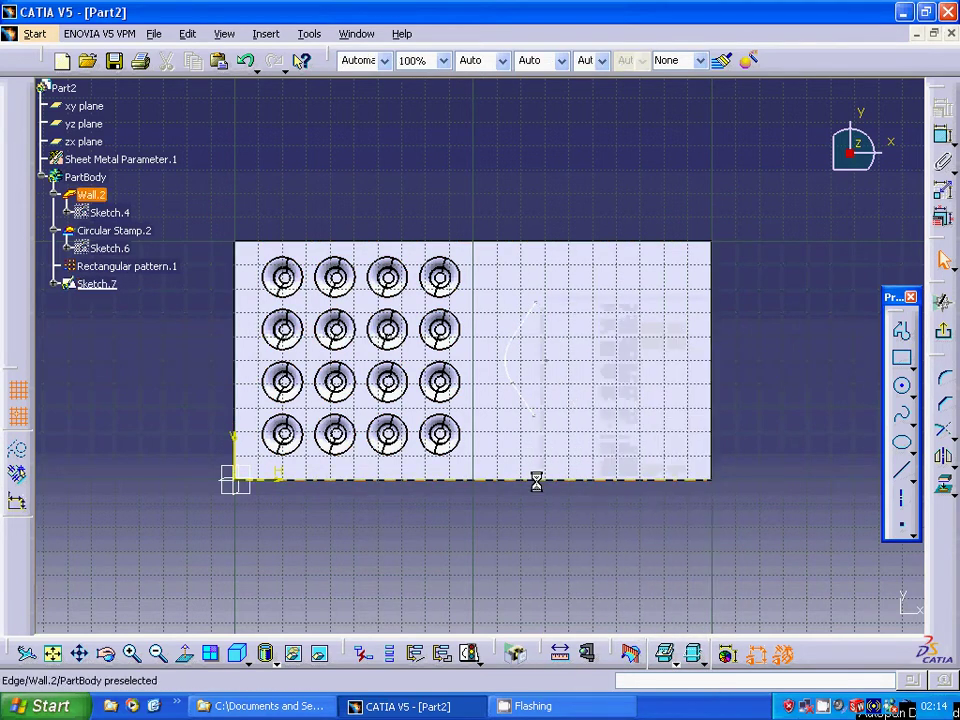
# Delete the large corner arc and the two remaining slanted lines from the sketch.
pyautogui.rightClick(512, 367)
pyautogui.click(558, 625)
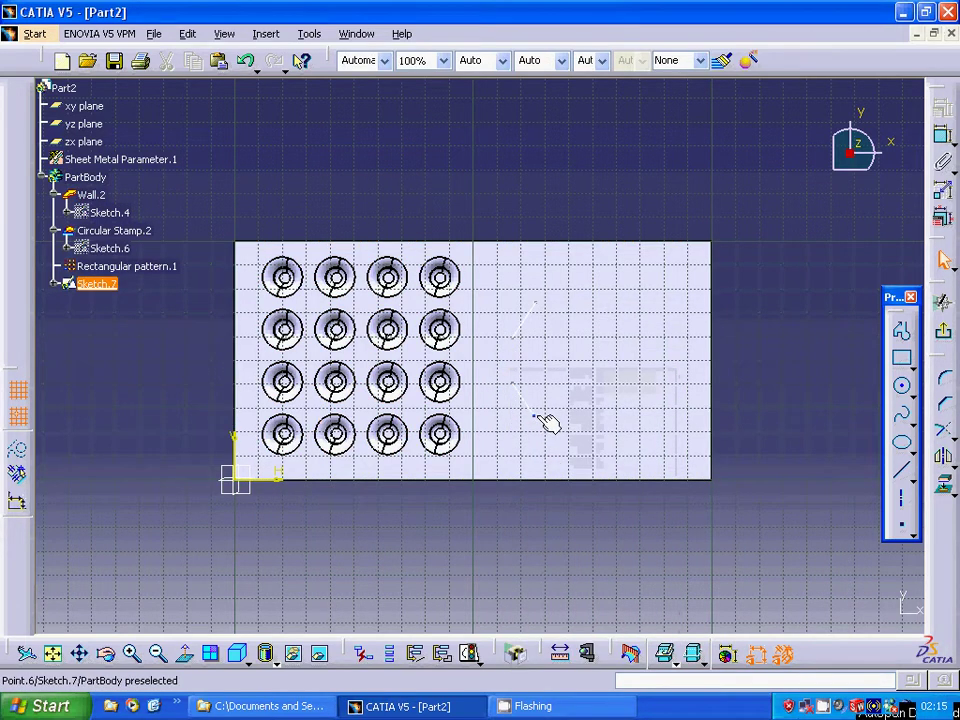
pyautogui.click(559, 280)
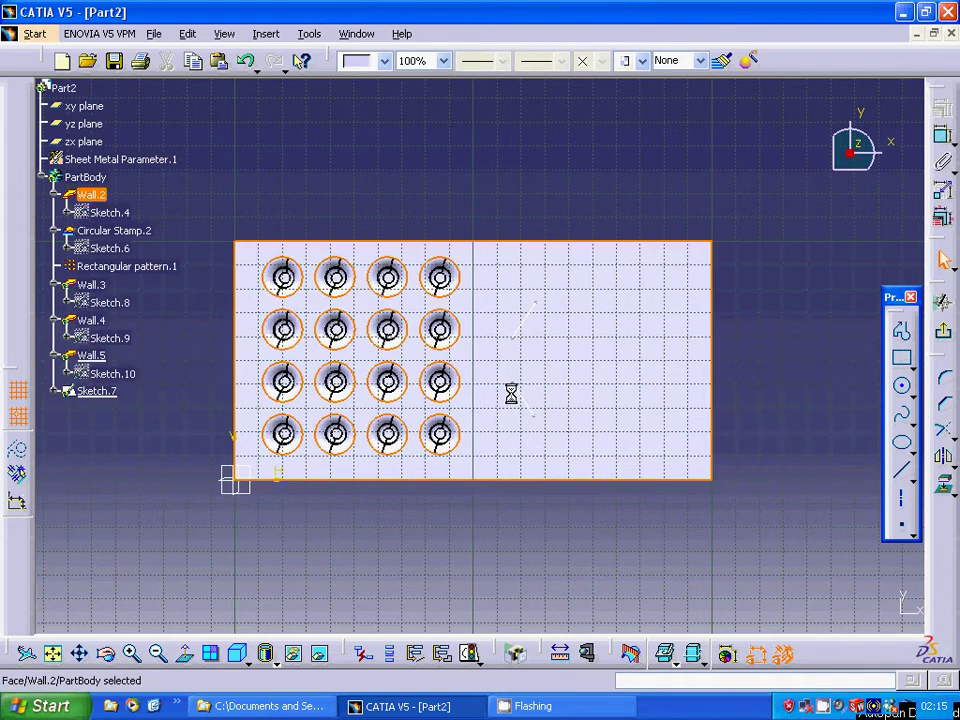
pyautogui.rightClick(532, 328)
pyautogui.click(551, 572)
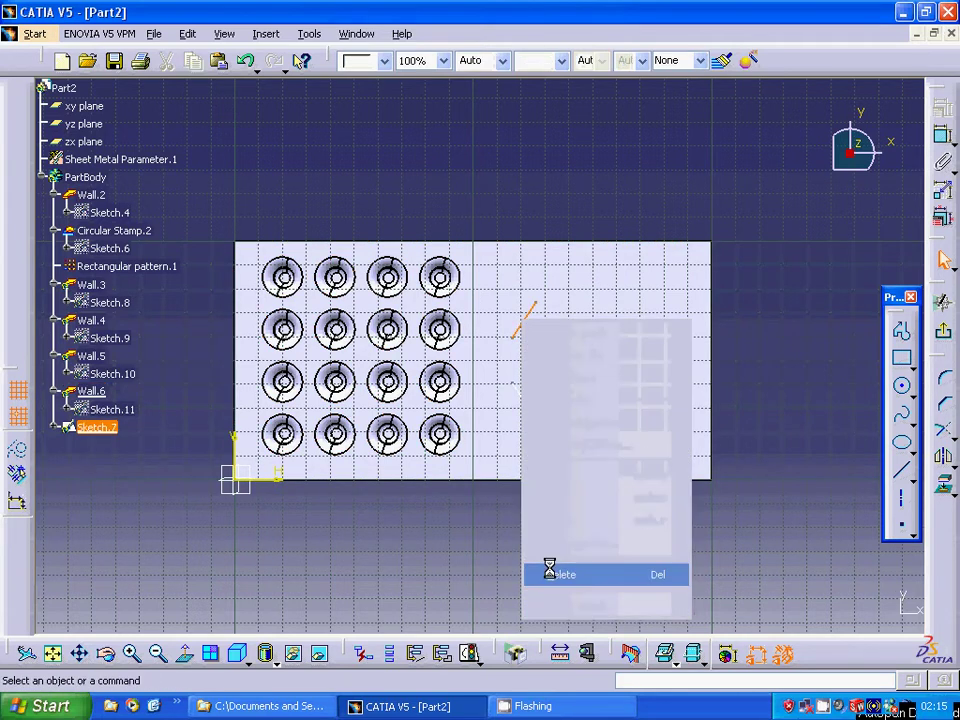
pyautogui.rightClick(525, 400)
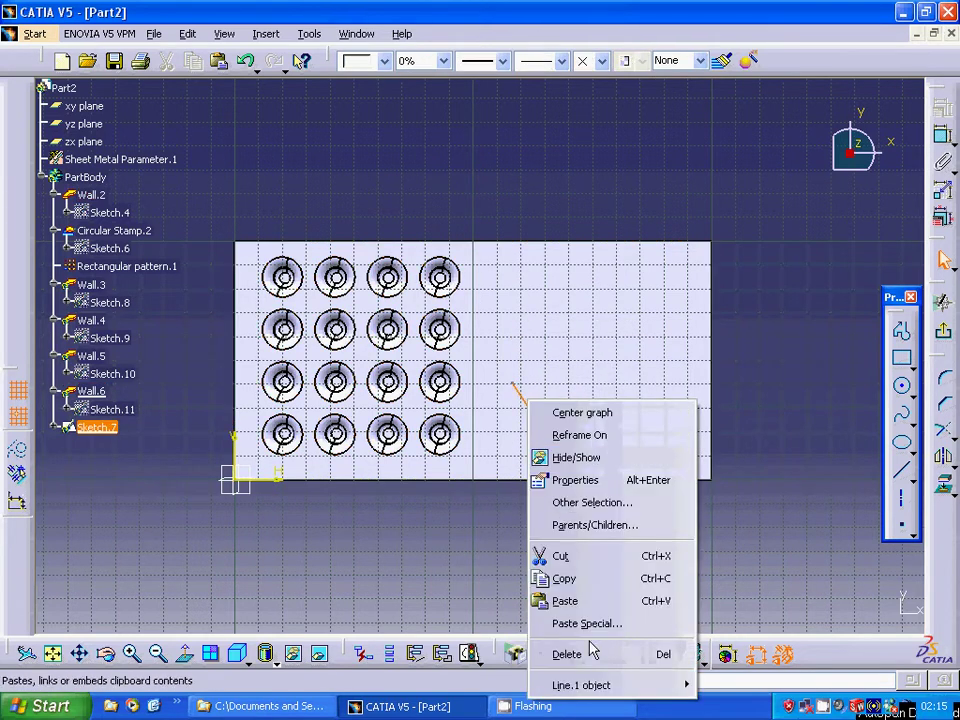
pyautogui.click(588, 663)
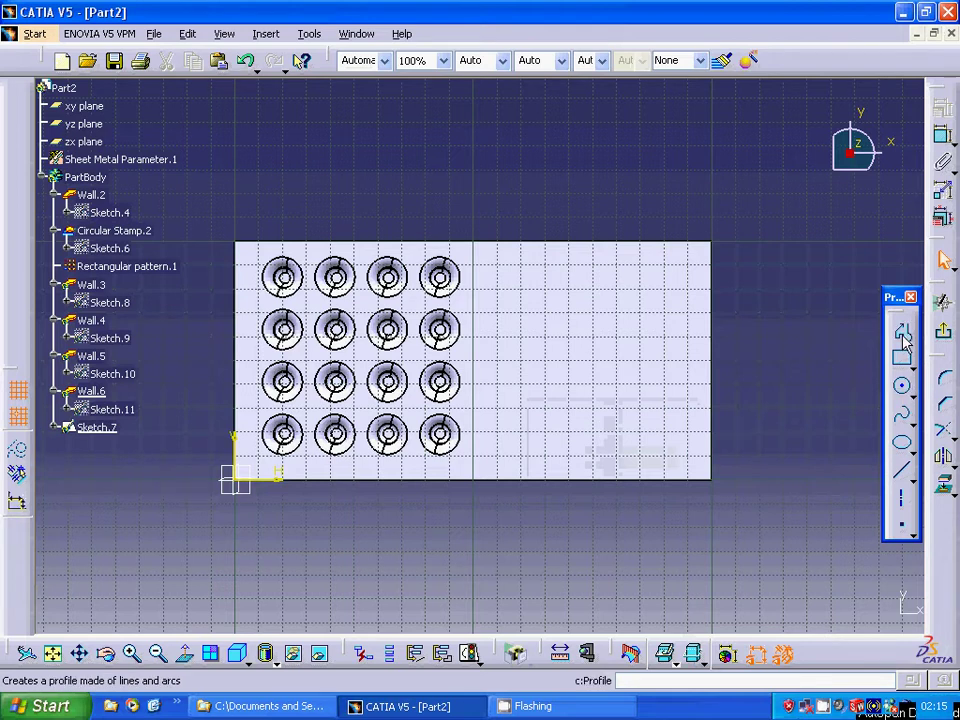
# Sketch an open V-shaped profile with its vertex at (110, 50), one end at (130, 20) and a mirrored second arm, and exit the sketch.
pyautogui.click(903, 335)
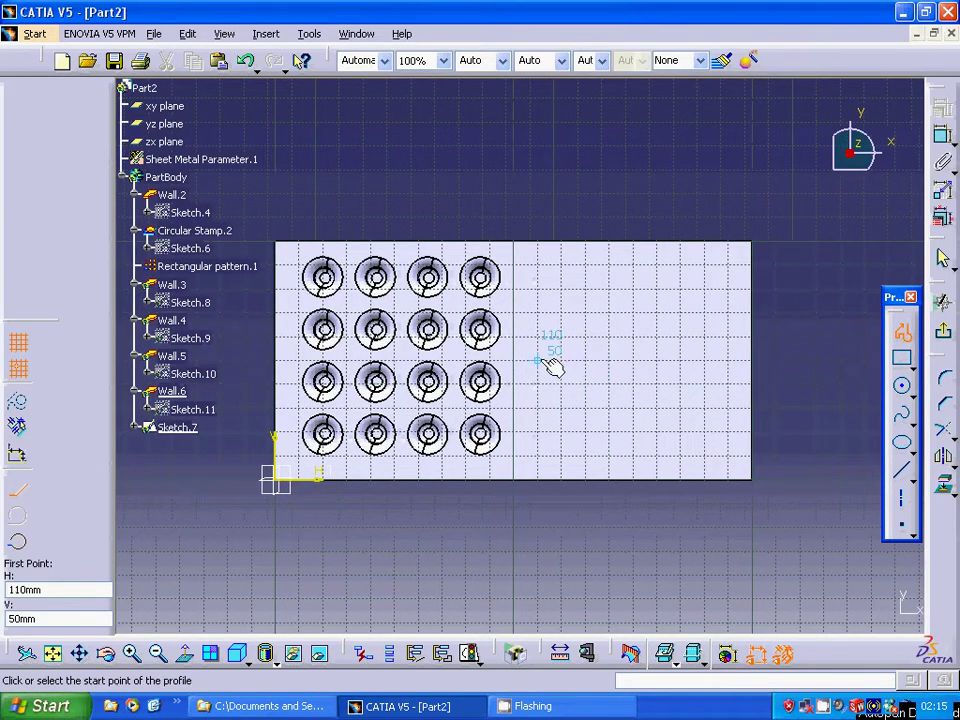
pyautogui.click(541, 361)
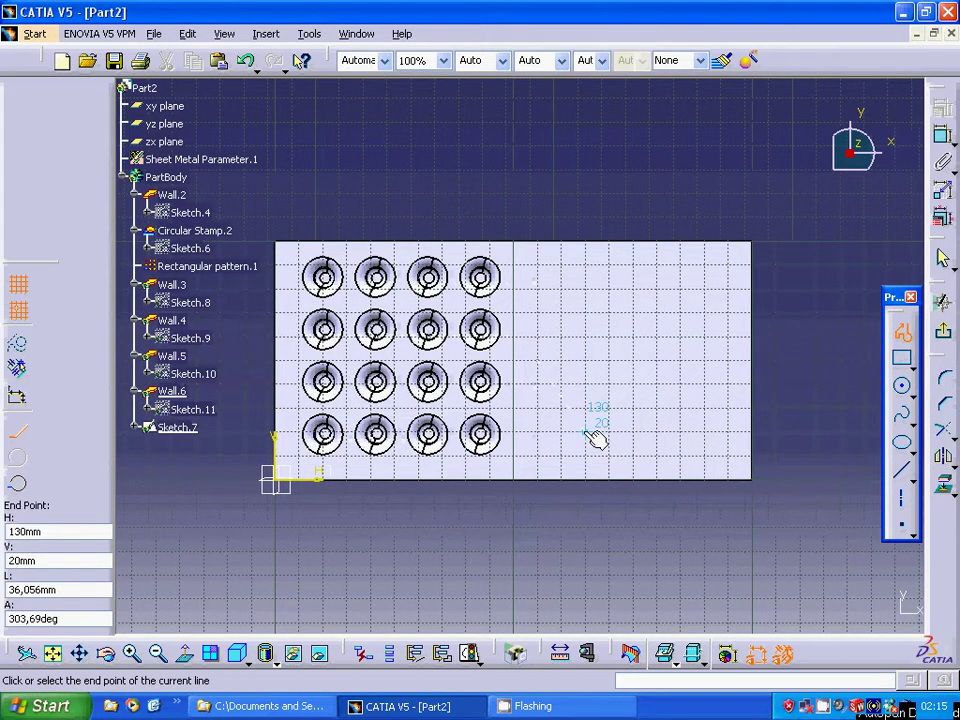
pyautogui.click(586, 432)
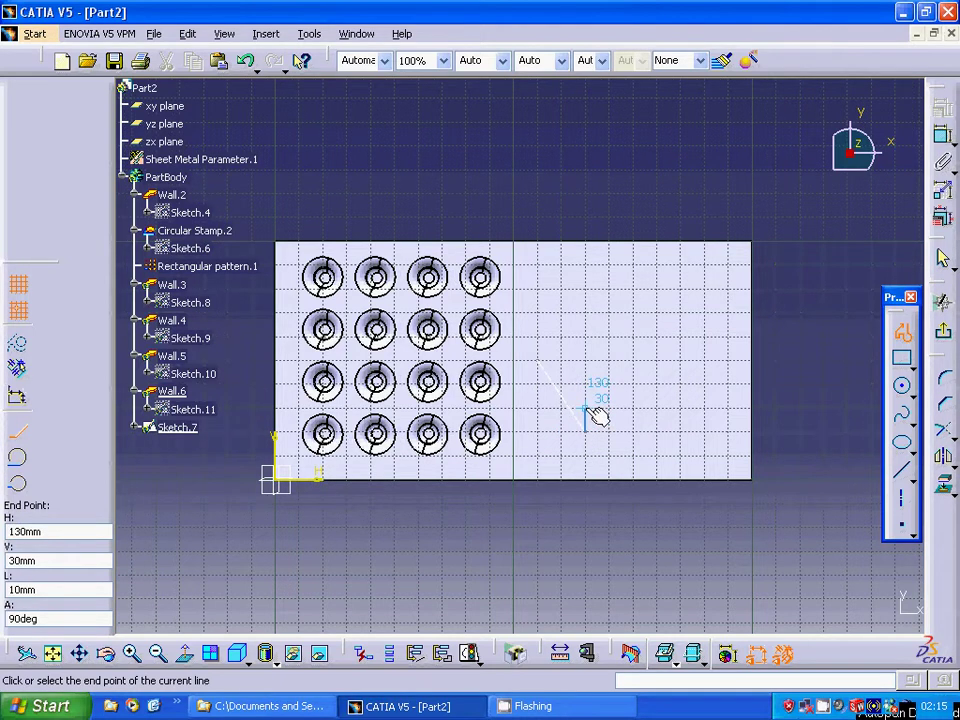
pyautogui.click(900, 333)
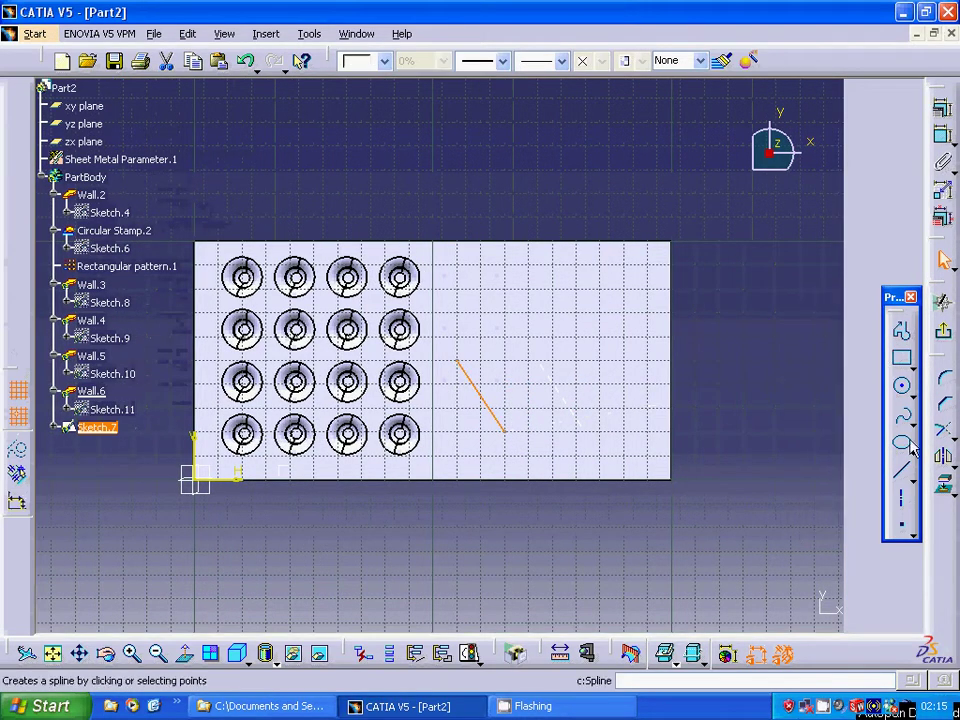
pyautogui.click(901, 472)
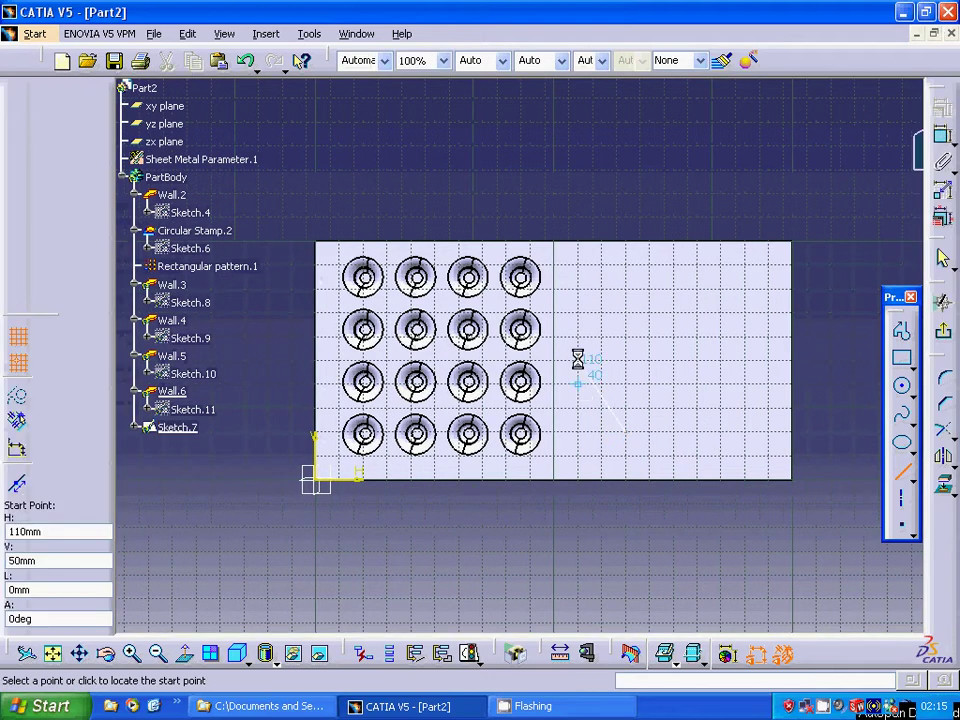
pyautogui.click(585, 430)
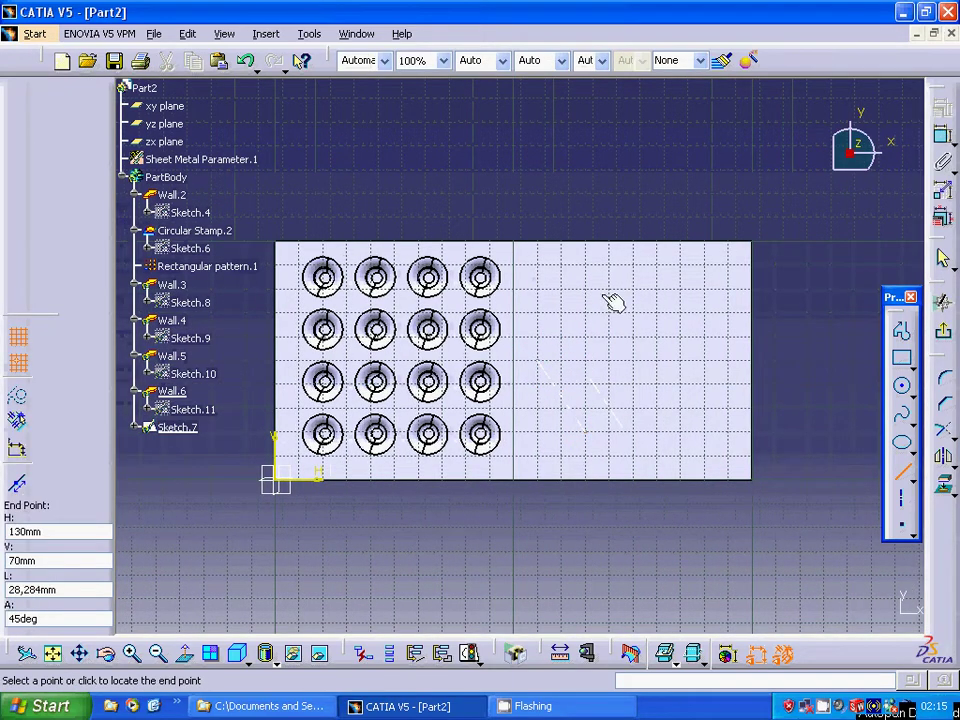
pyautogui.click(587, 290)
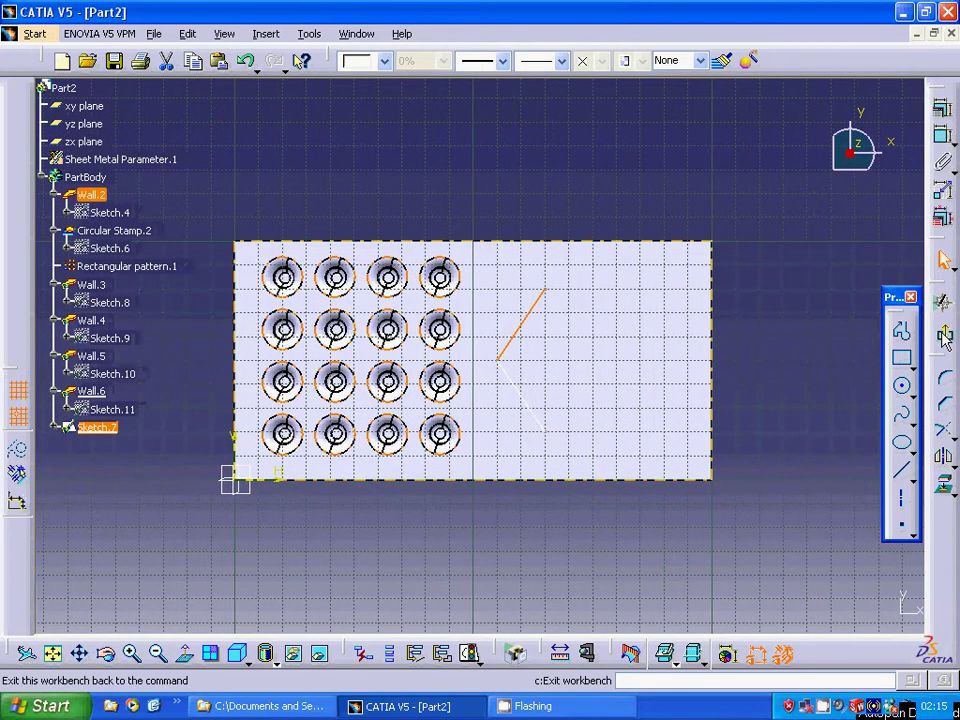
pyautogui.click(945, 338)
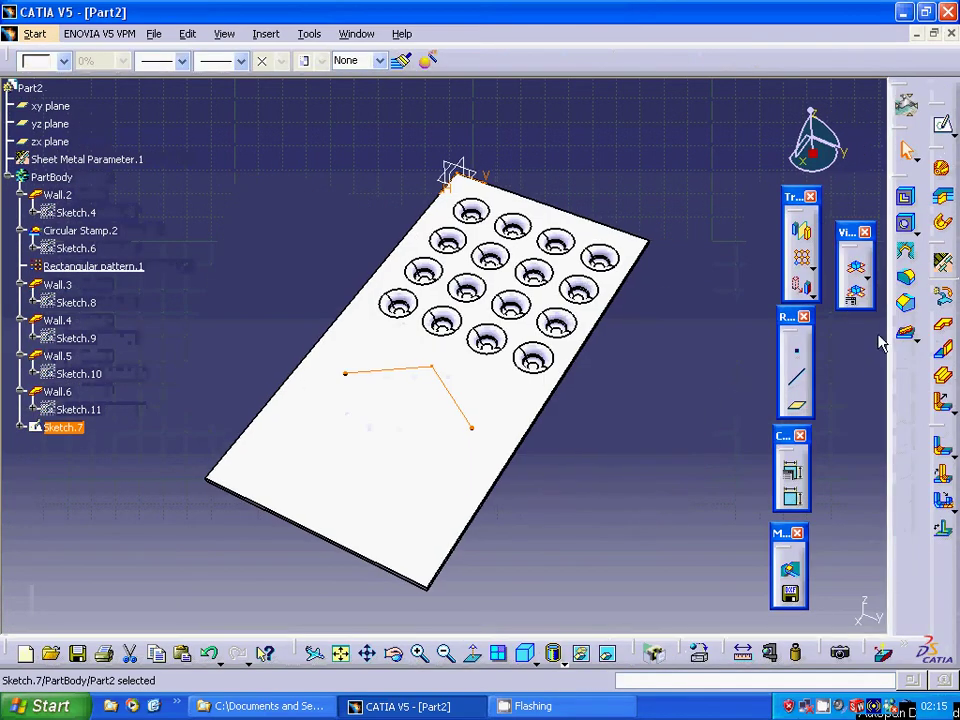
# Try to create a bead along the open V-shaped profile, and cancel the feature.
pyautogui.click(906, 333)
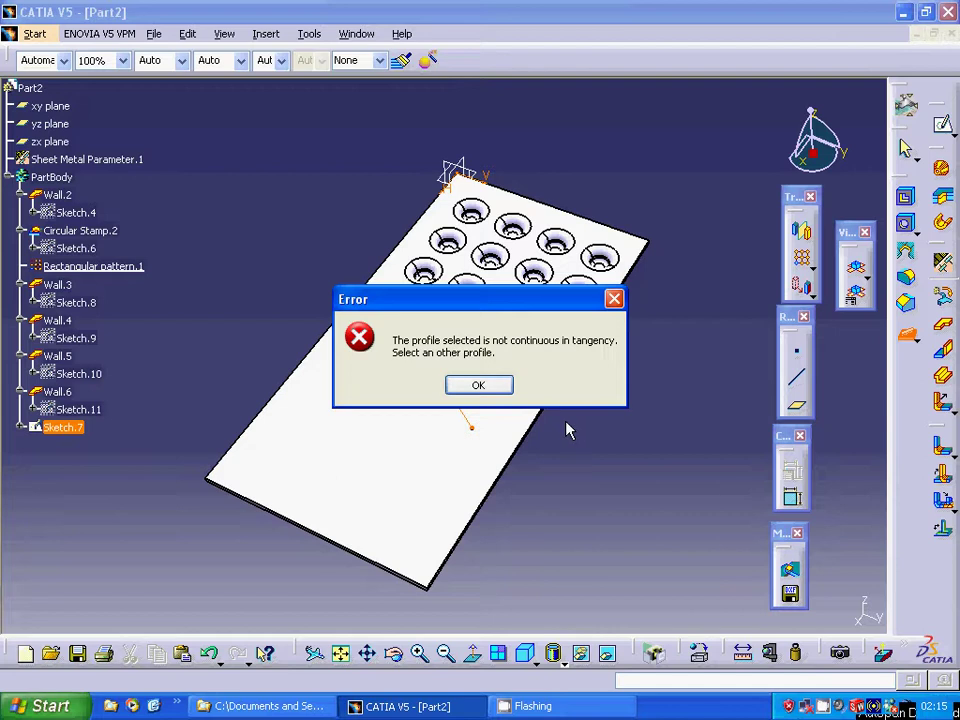
pyautogui.click(478, 386)
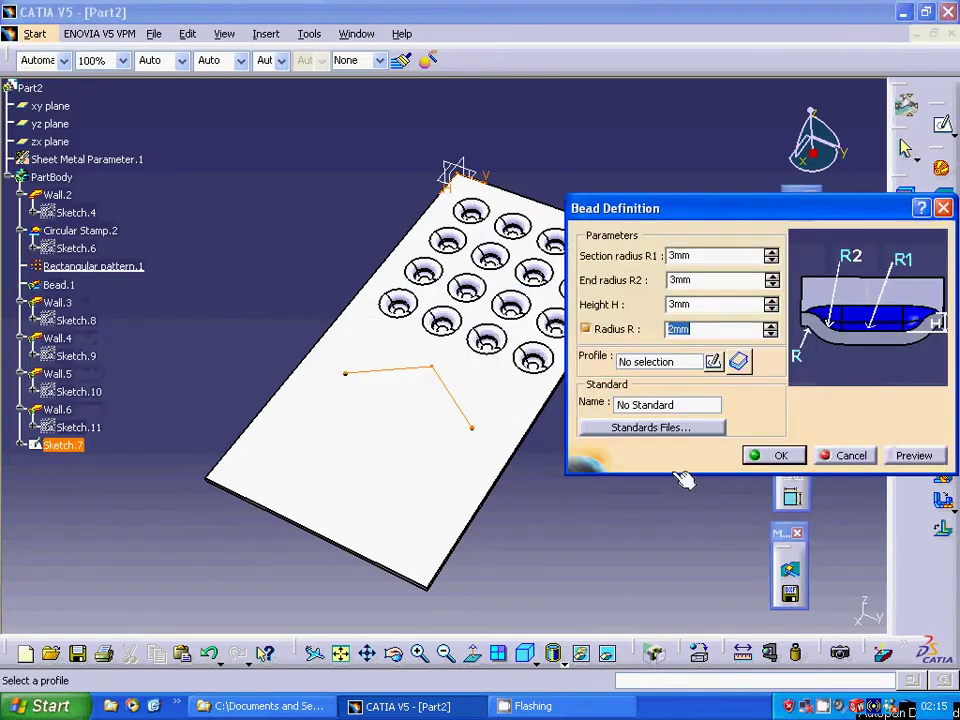
pyautogui.click(846, 455)
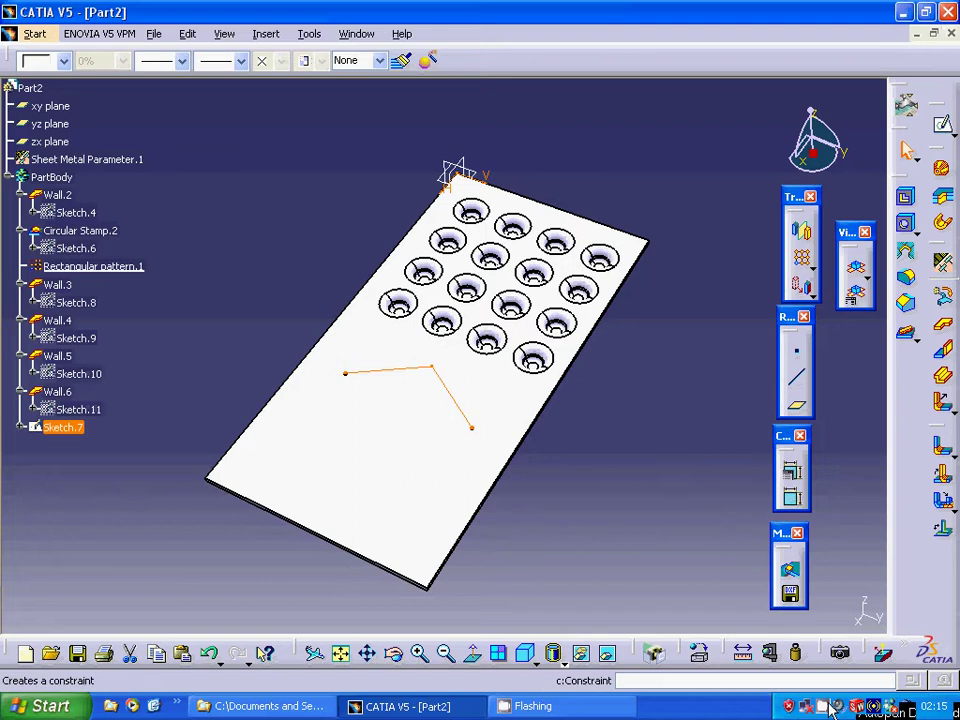
pyautogui.rightClick(828, 708)
pyautogui.click(856, 653)
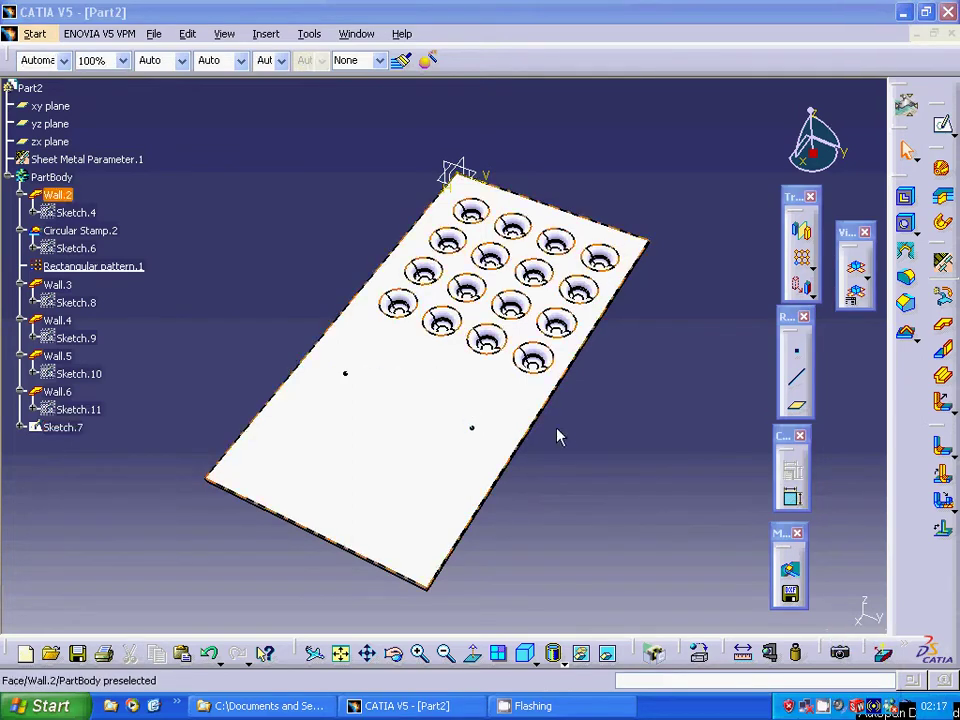
# Create an obround curve stamp along the V-shaped sketch with angle 75 deg, height 4 mm, length 6 mm, R1 2 mm and R2 1 mm.
pyautogui.click(905, 334)
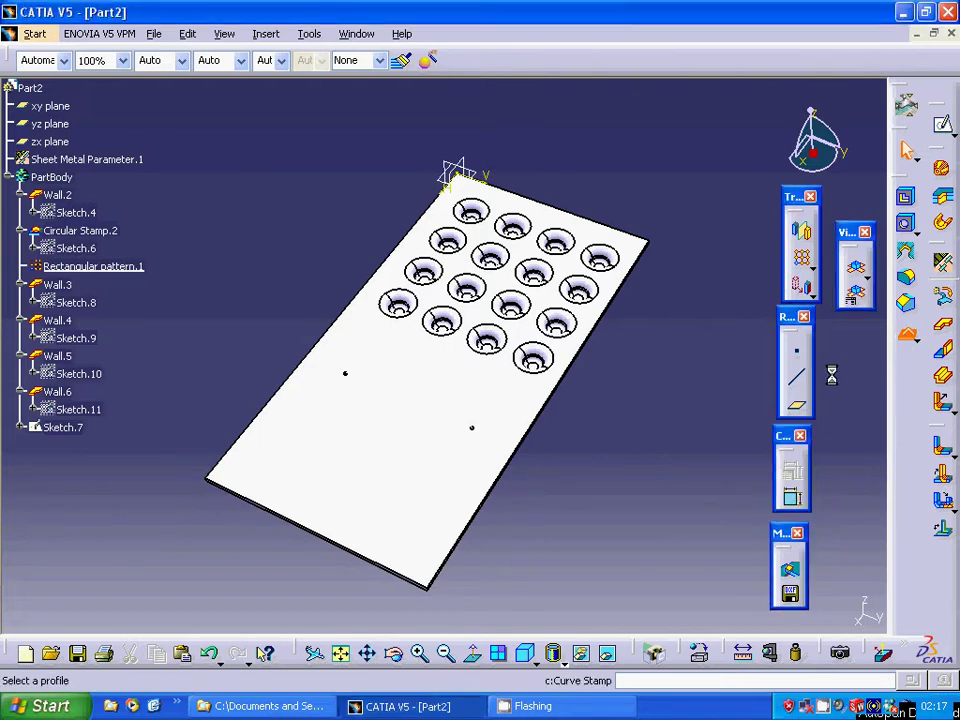
pyautogui.click(364, 378)
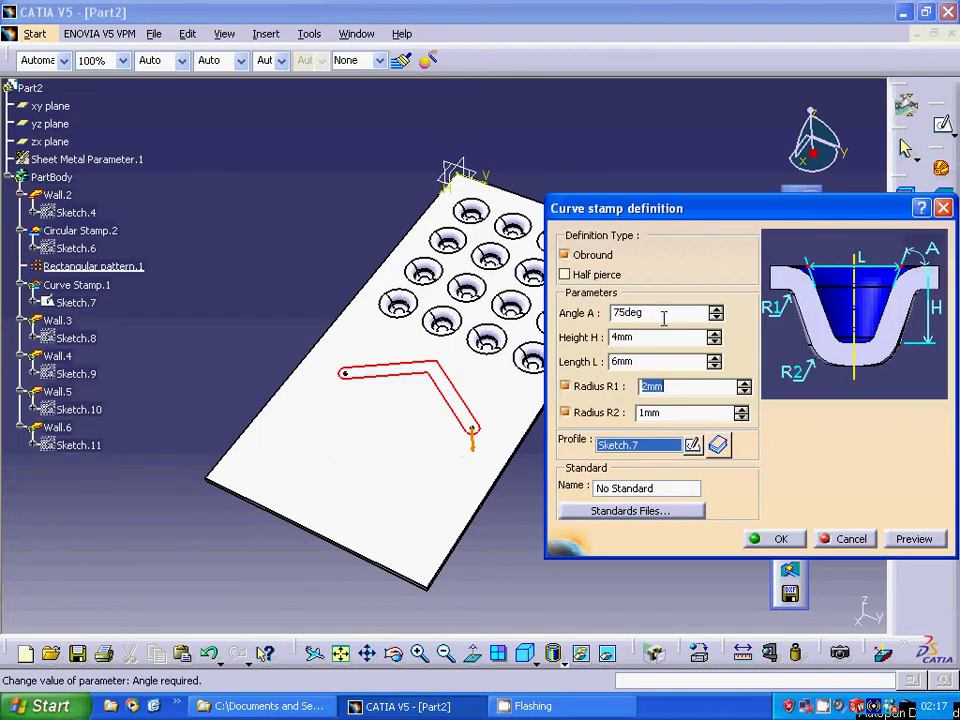
pyautogui.click(652, 313)
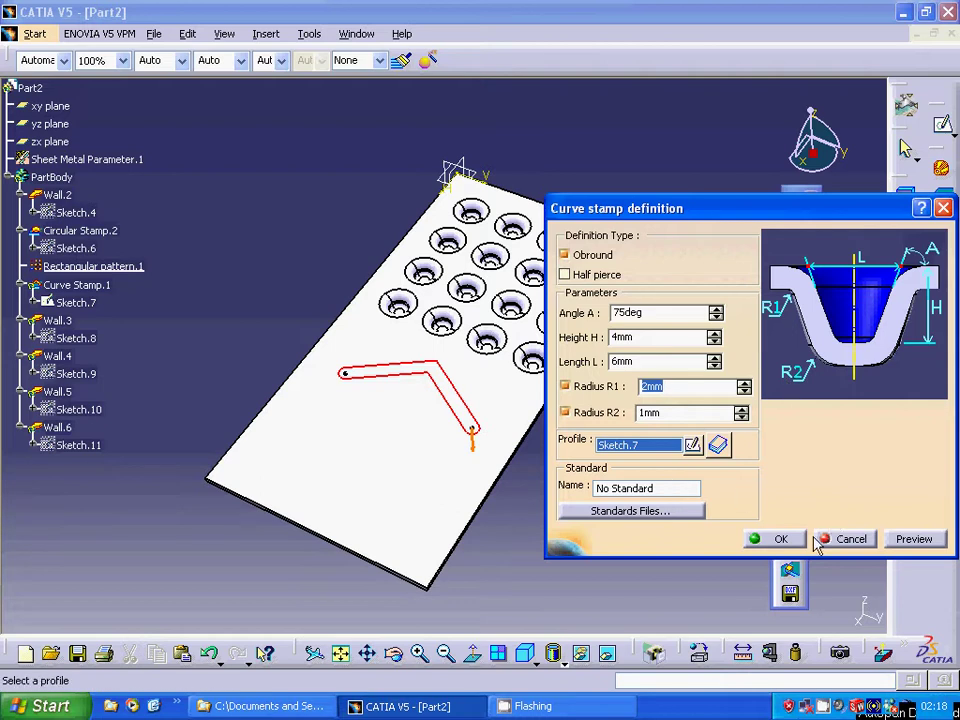
pyautogui.click(781, 539)
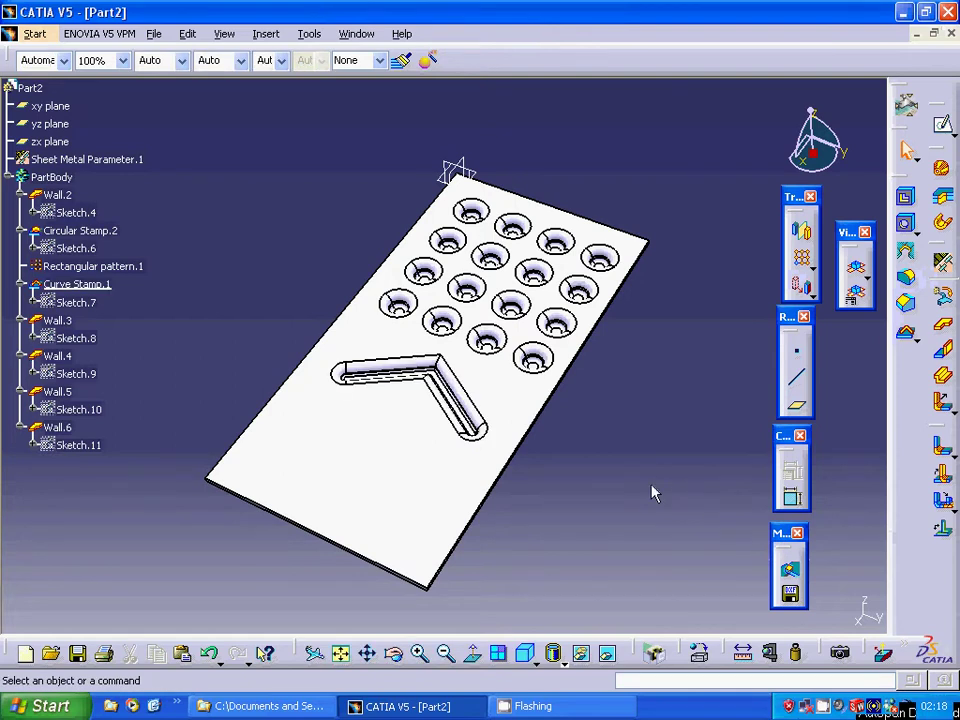
# Sketch a closed triangle on the wall face beside the V-shaped stamp, with corners at (150, 30) and (130, 50) and a vertical side, and exit the sketch.
pyautogui.click(448, 488)
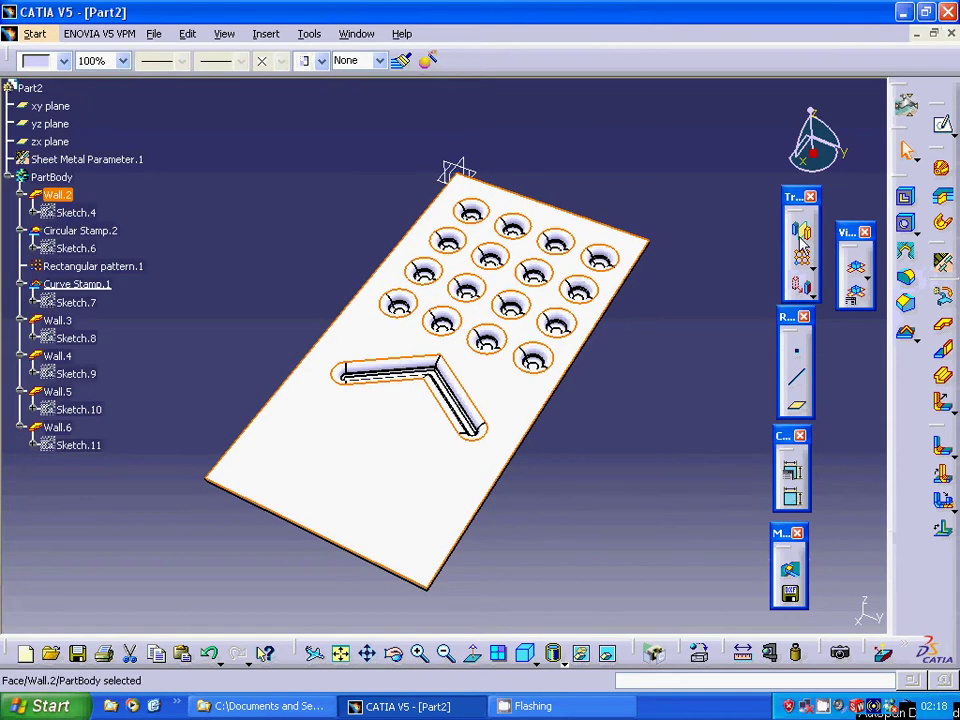
pyautogui.click(943, 125)
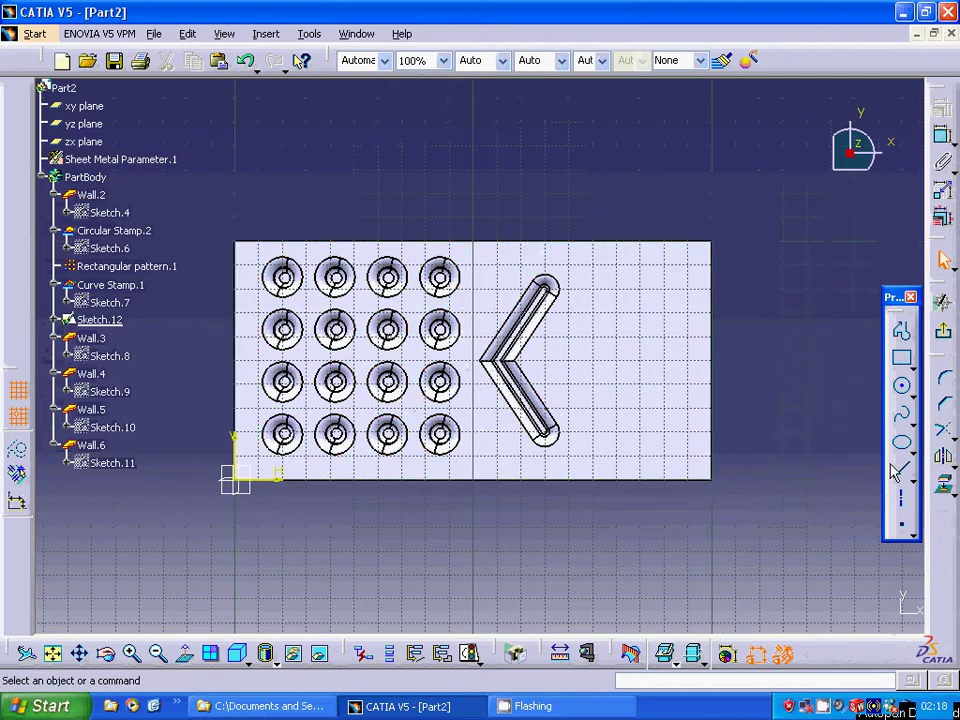
pyautogui.click(904, 335)
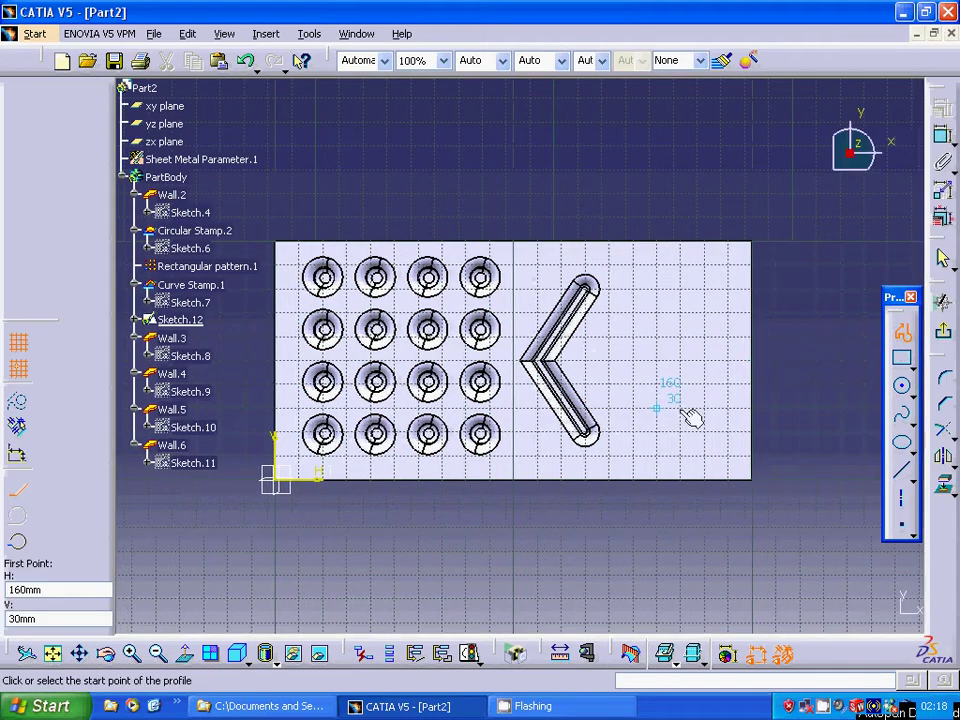
pyautogui.click(640, 411)
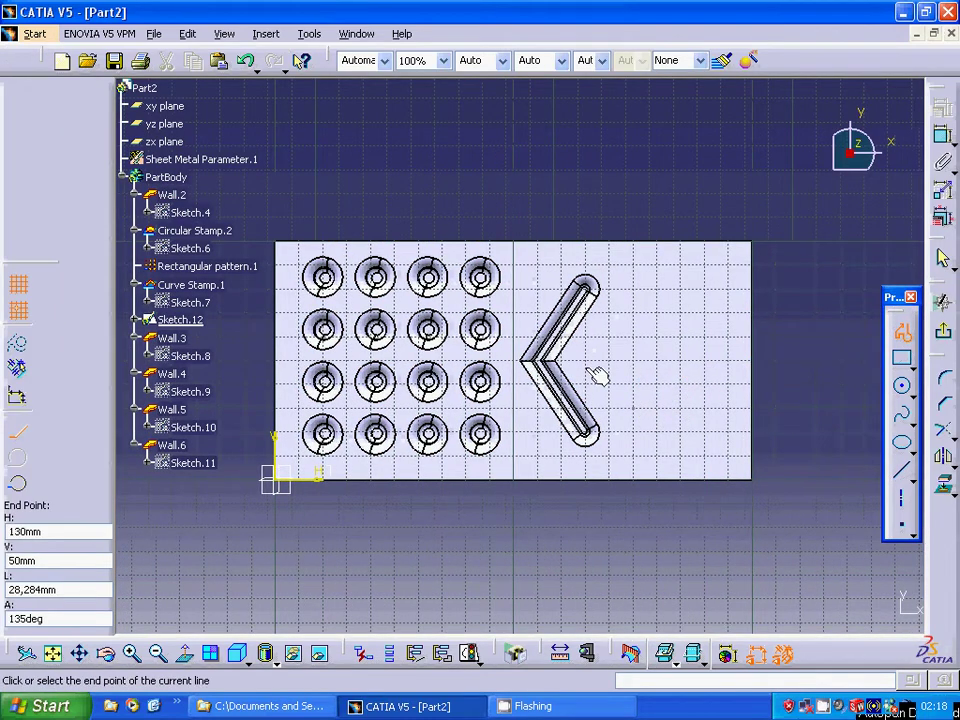
pyautogui.click(626, 316)
pyautogui.click(634, 412)
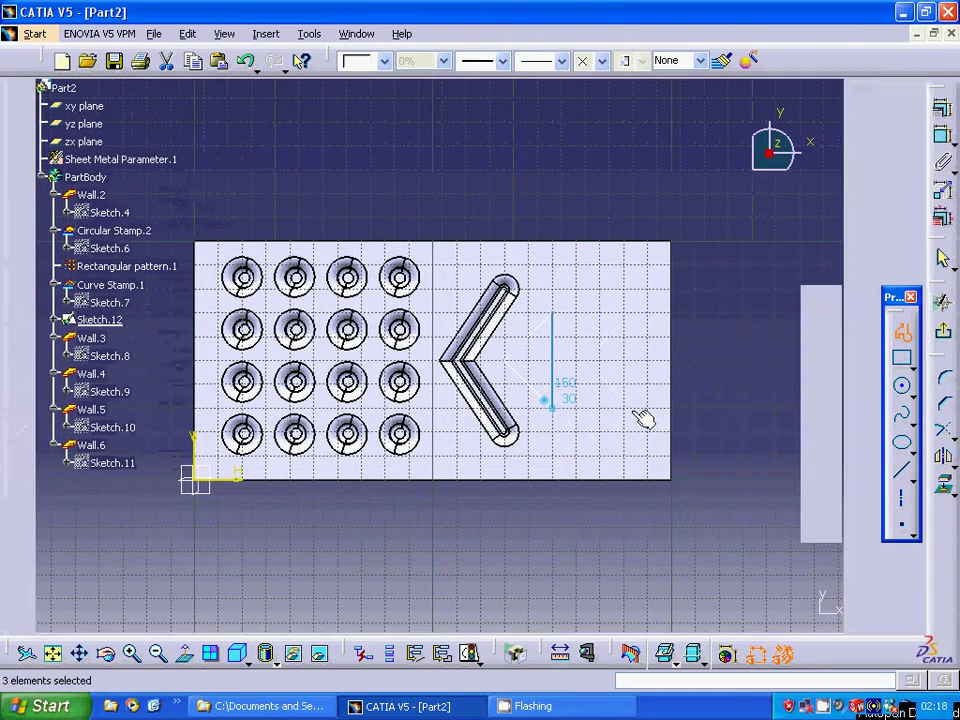
pyautogui.click(941, 107)
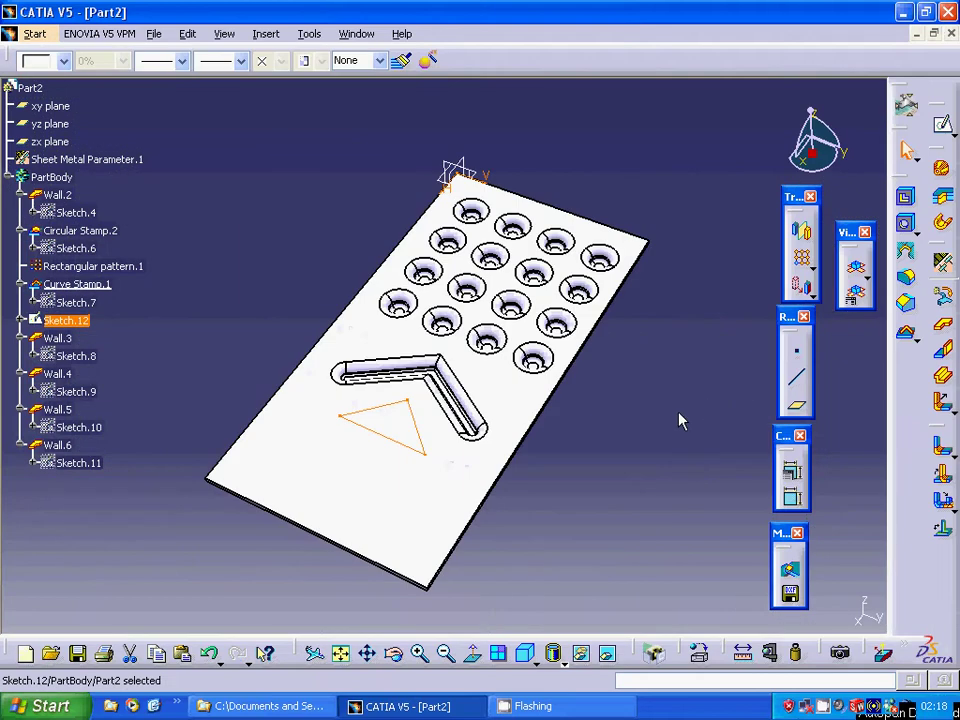
# Create a curve stamp along the small triangle sketch with angle 75 deg, height 4 mm, length 6 mm, and radii R1 and R2 disabled.
pyautogui.click(907, 335)
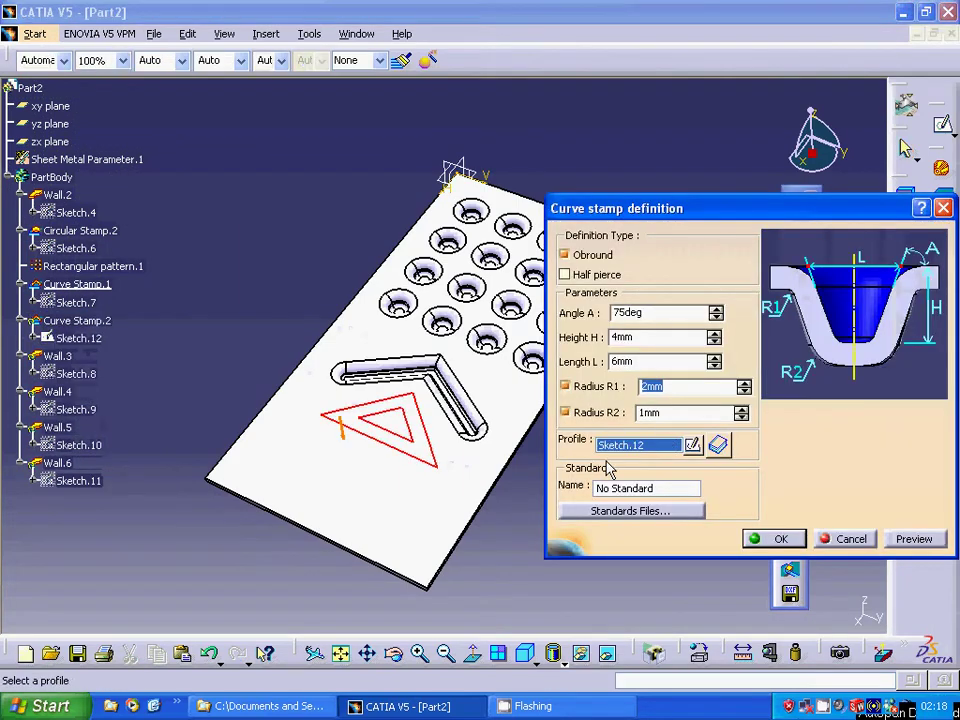
pyautogui.click(572, 387)
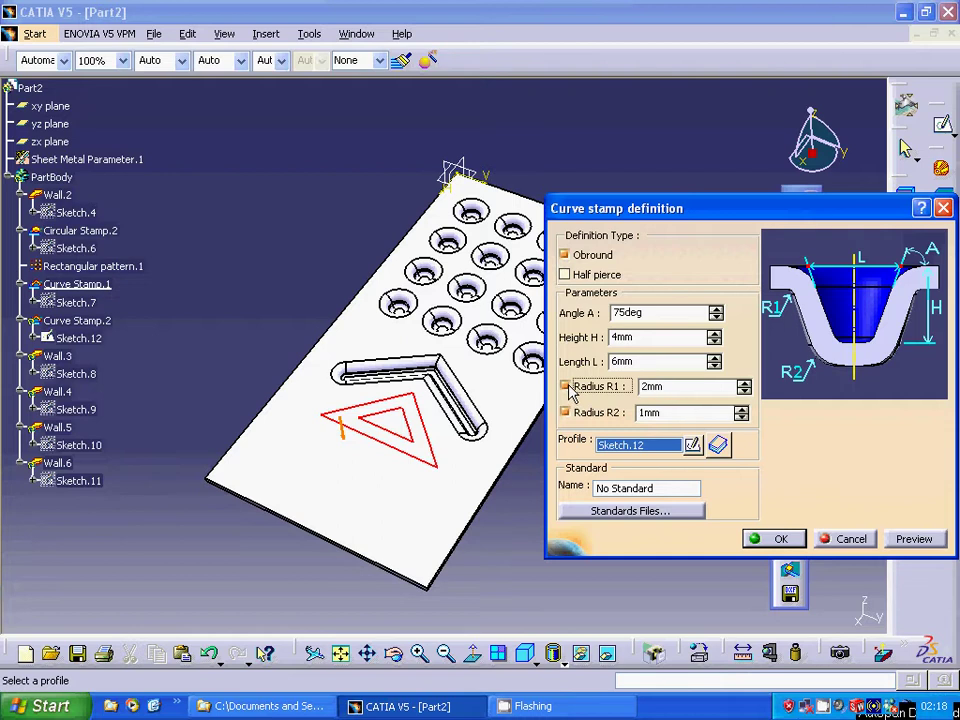
pyautogui.click(567, 413)
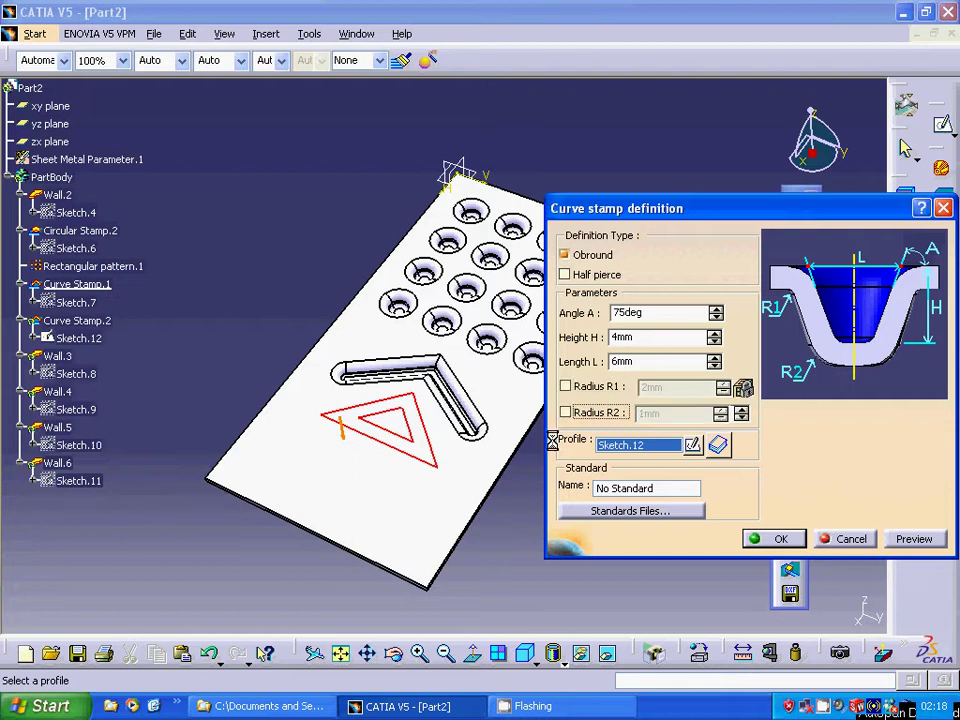
pyautogui.click(780, 539)
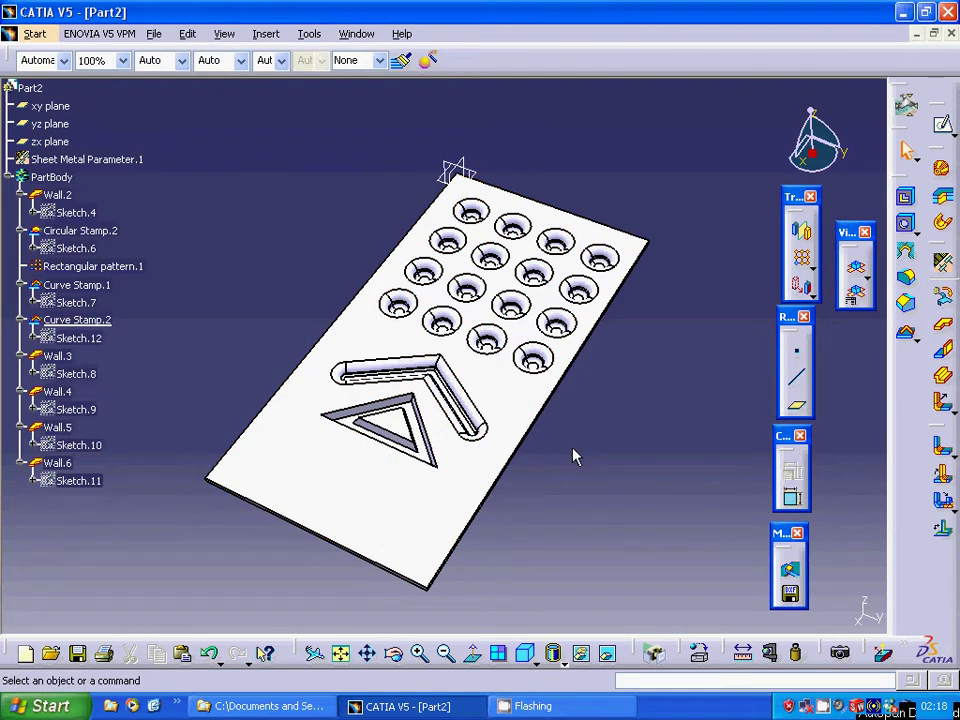
# Sketch a larger closed triangle near the wall's free end, with one corner at (190, 90) and a vertical side, and exit the sketch.
pyautogui.click(435, 507)
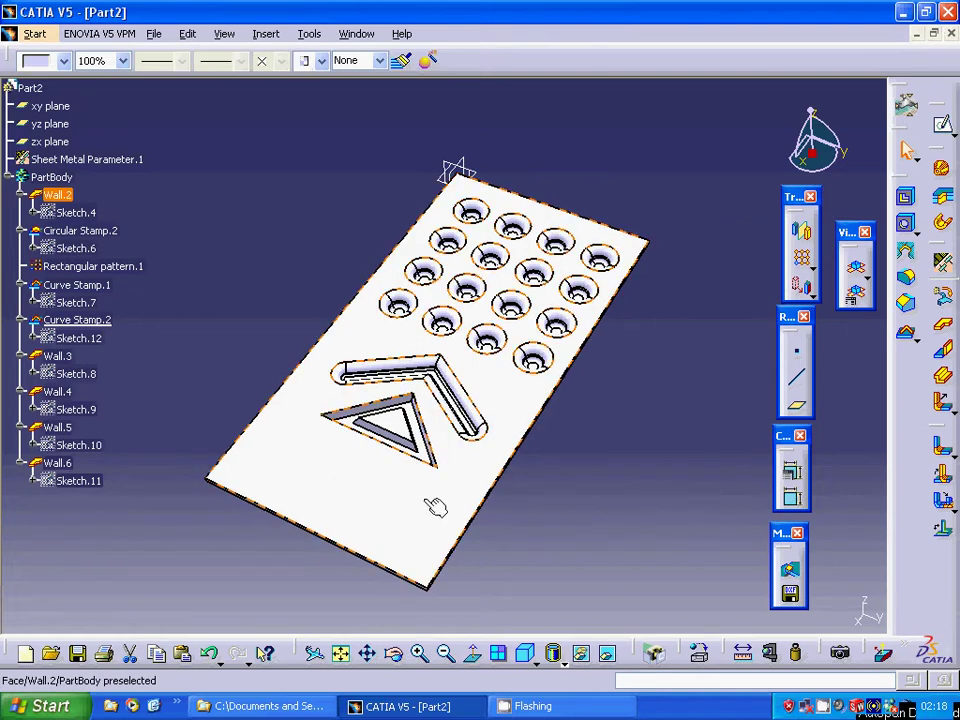
pyautogui.click(942, 124)
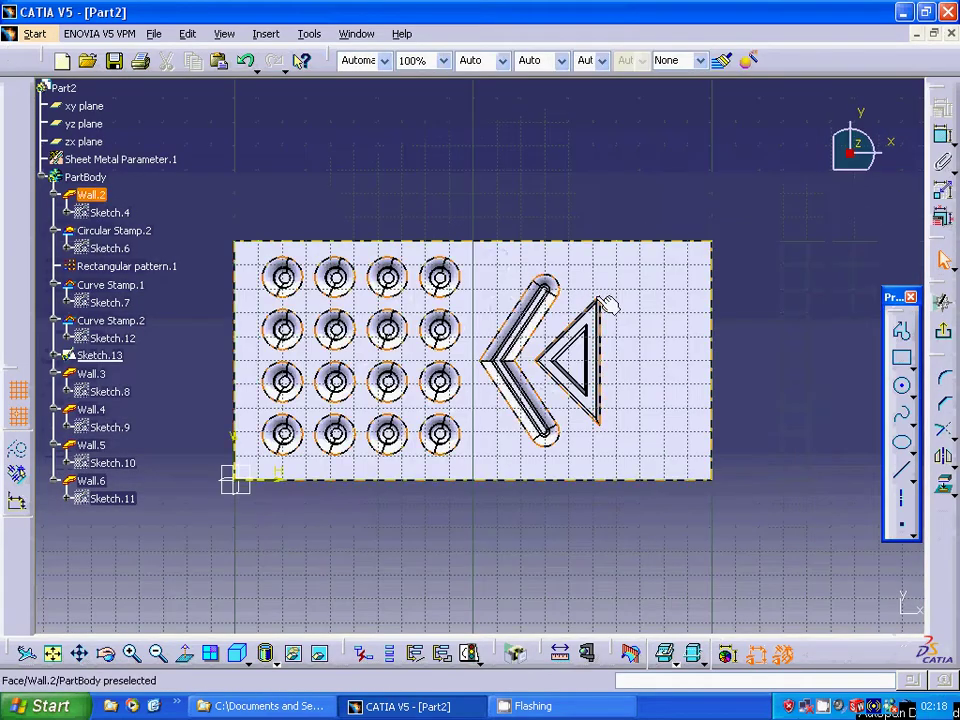
pyautogui.click(901, 330)
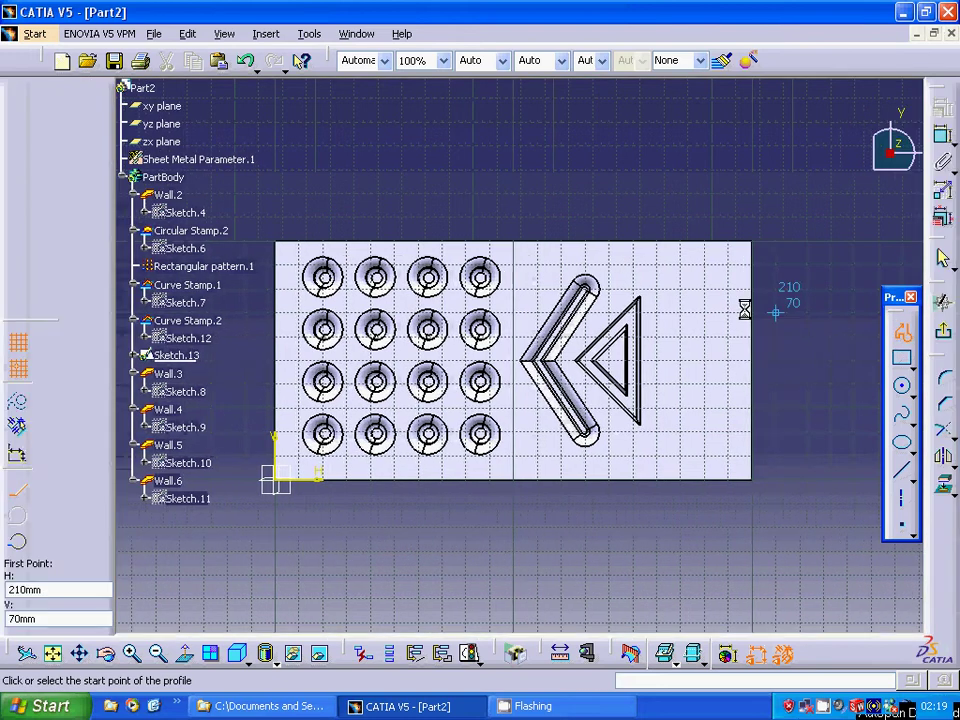
pyautogui.click(727, 264)
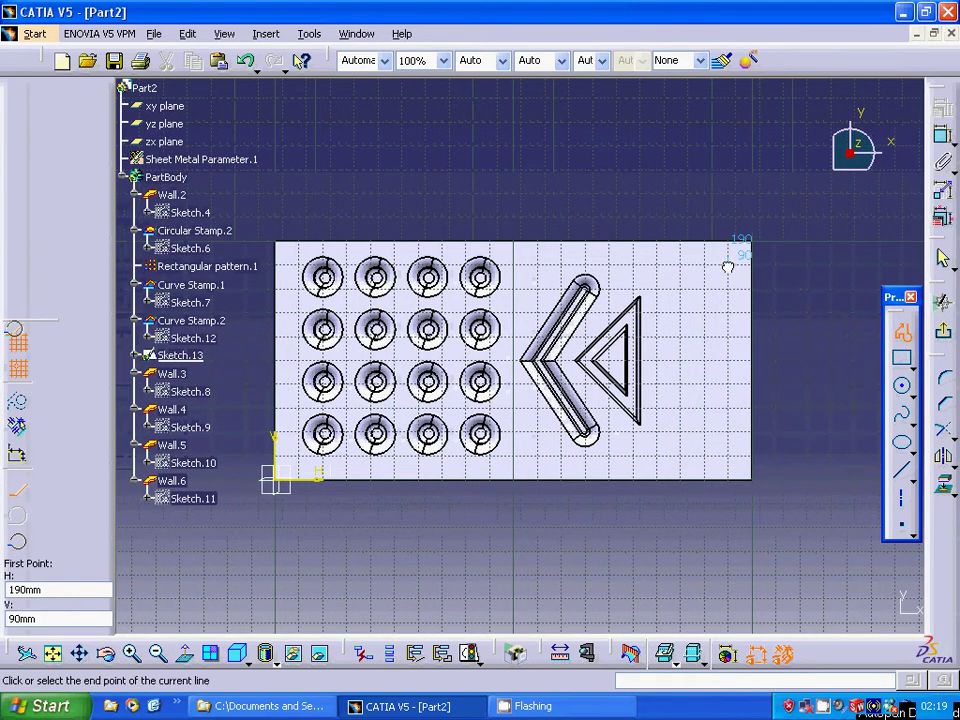
pyautogui.click(656, 358)
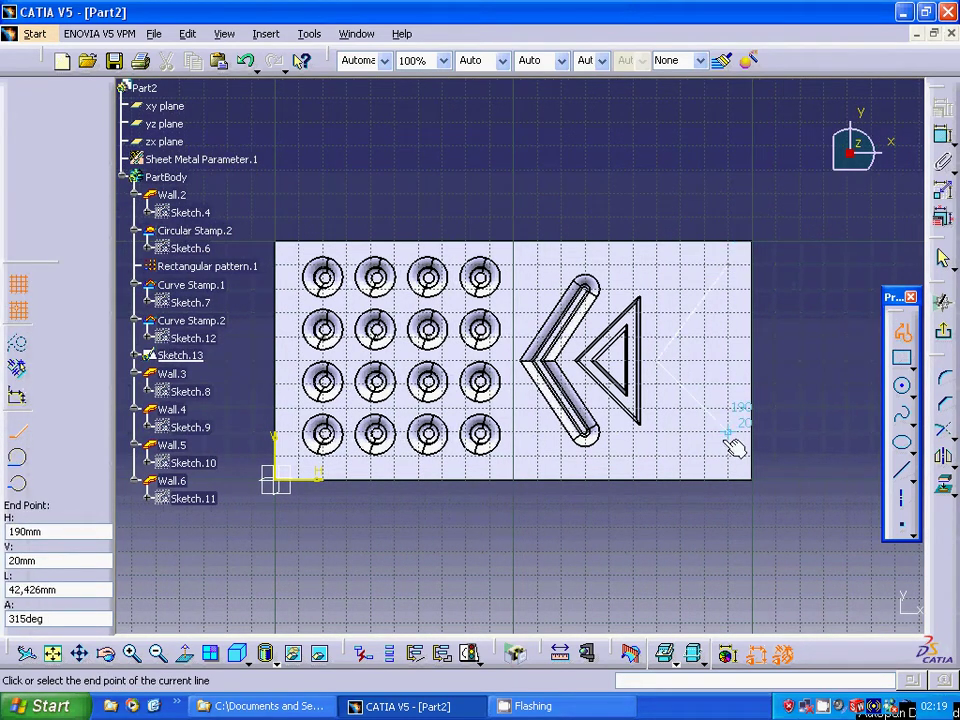
pyautogui.click(720, 445)
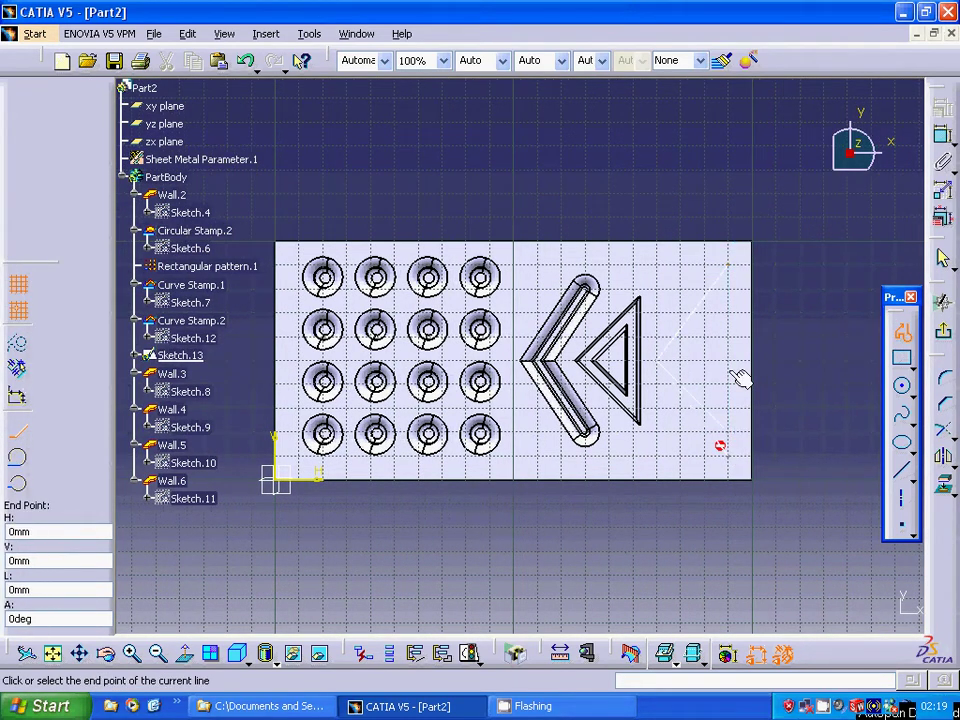
pyautogui.click(737, 265)
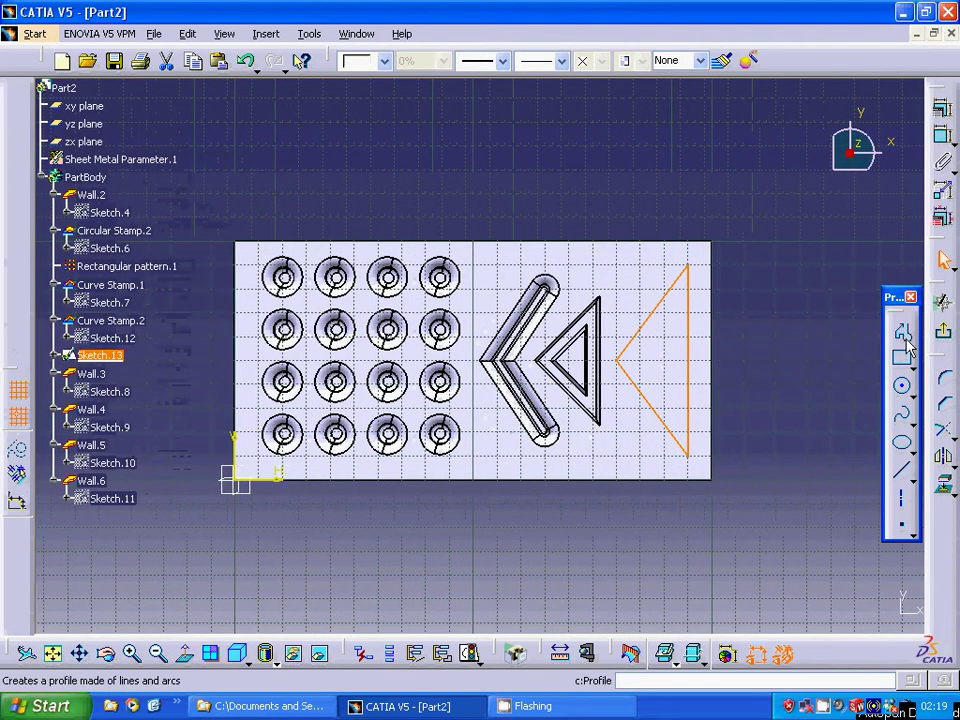
pyautogui.click(943, 331)
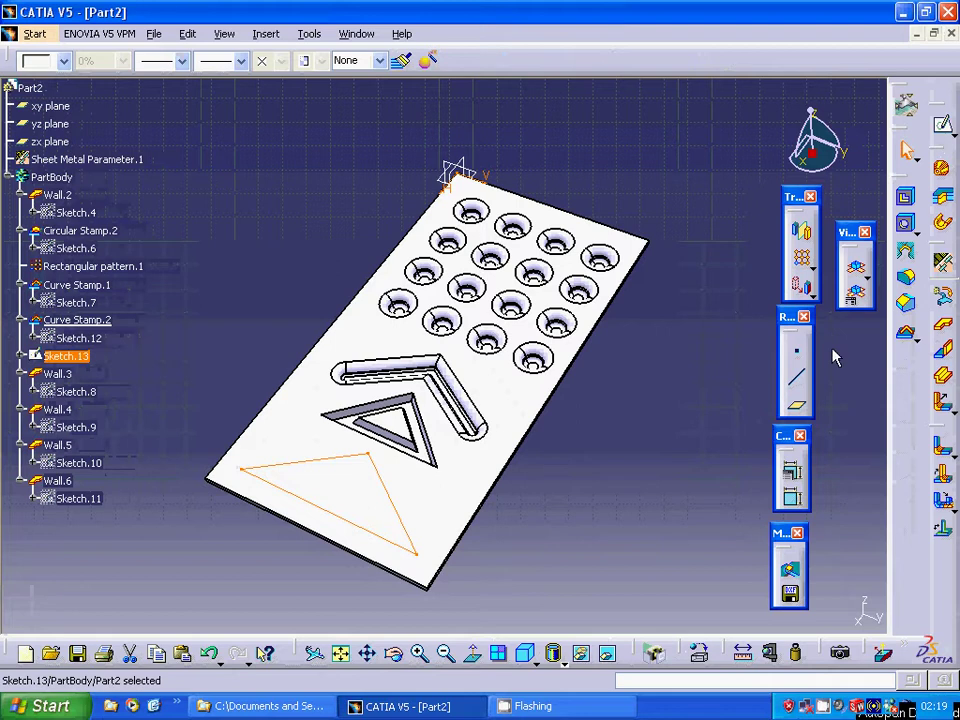
# Create an obround half-pierce curve stamp along the large triangle sketch with height 1 mm and length 6 mm.
pyautogui.click(910, 338)
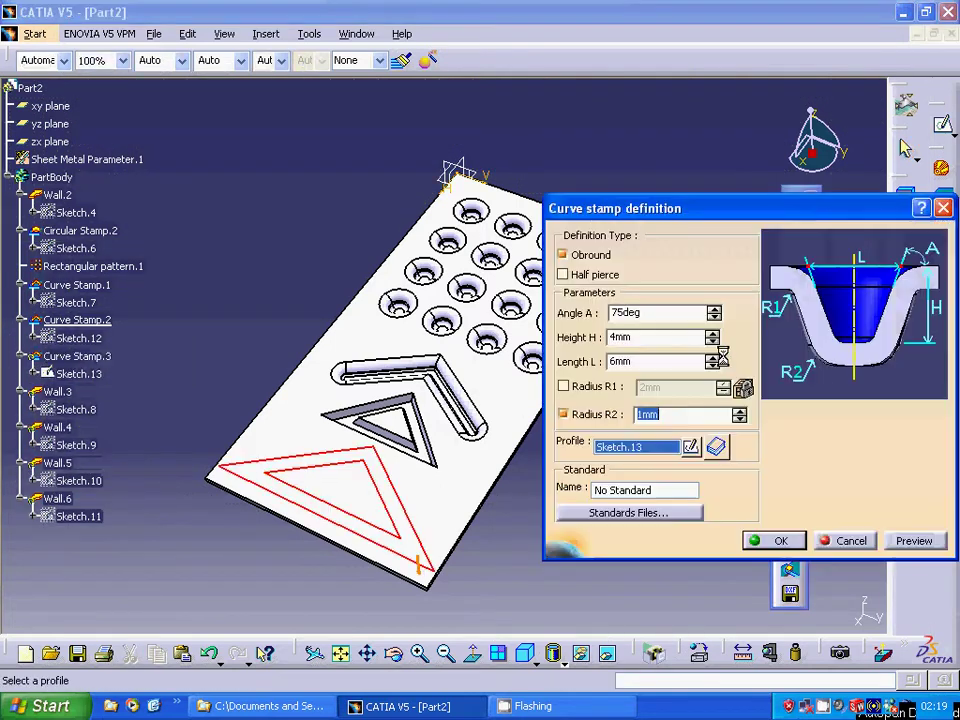
pyautogui.click(583, 275)
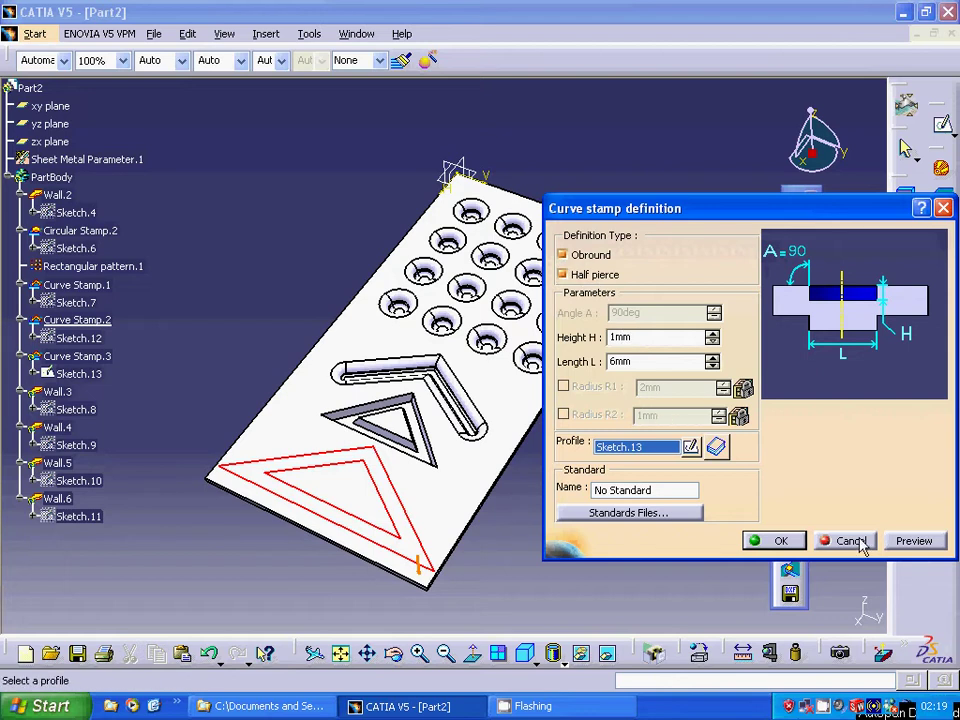
pyautogui.click(914, 541)
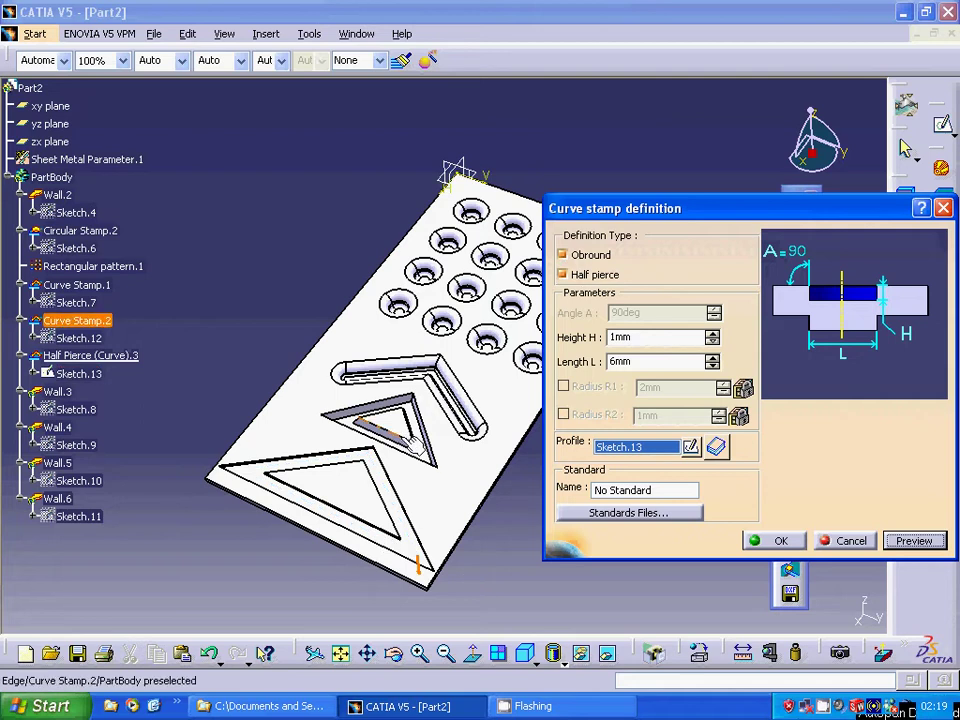
pyautogui.click(779, 541)
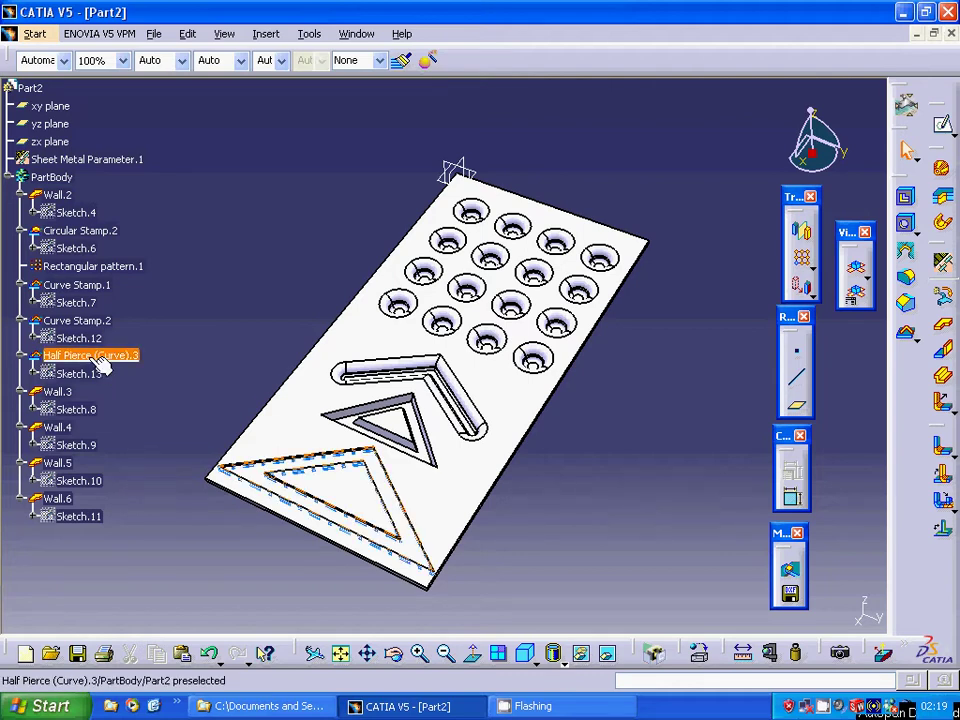
# Edit the small triangle's curve stamp definition to enable radius R1 at 2 mm and radius R2 at 1 mm.
pyautogui.rightClick(78, 320)
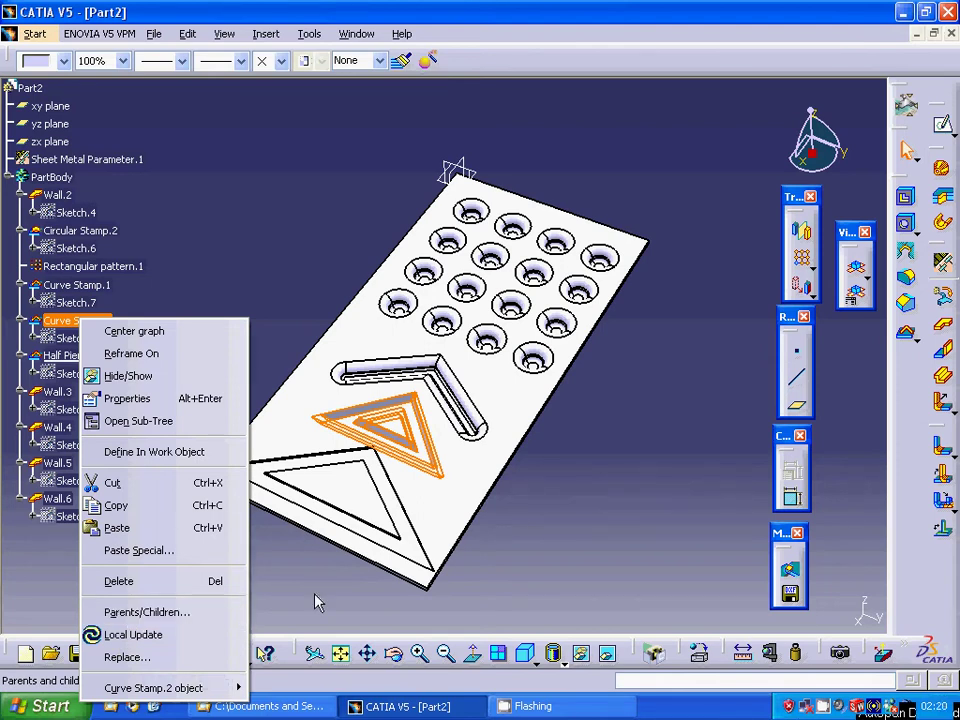
pyautogui.press('Escape')
pyautogui.rightClick(104, 323)
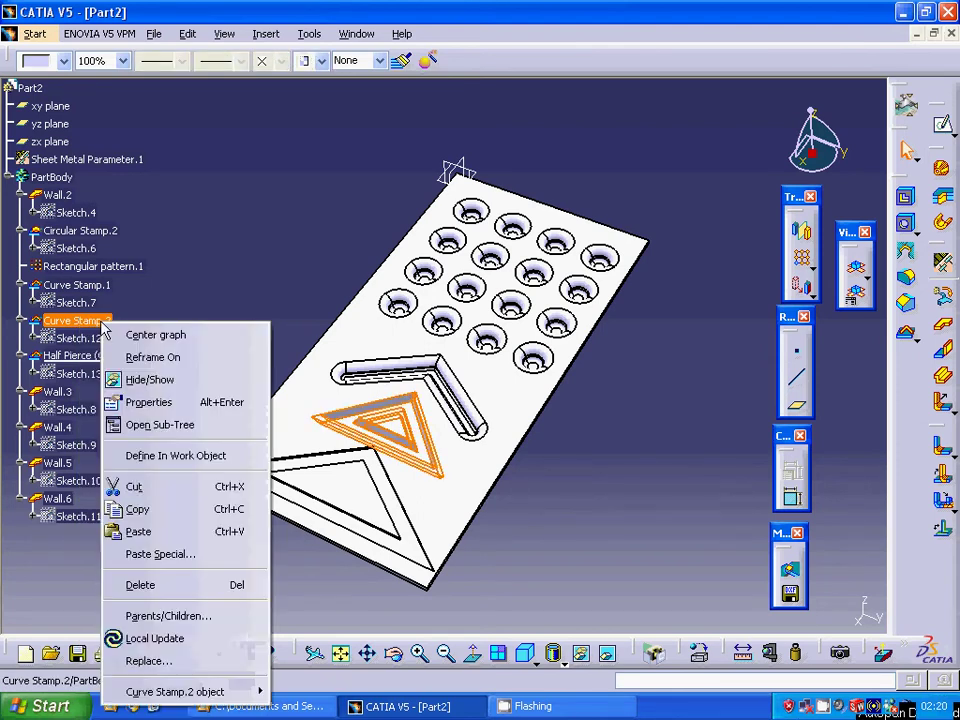
pyautogui.moveTo(175, 691)
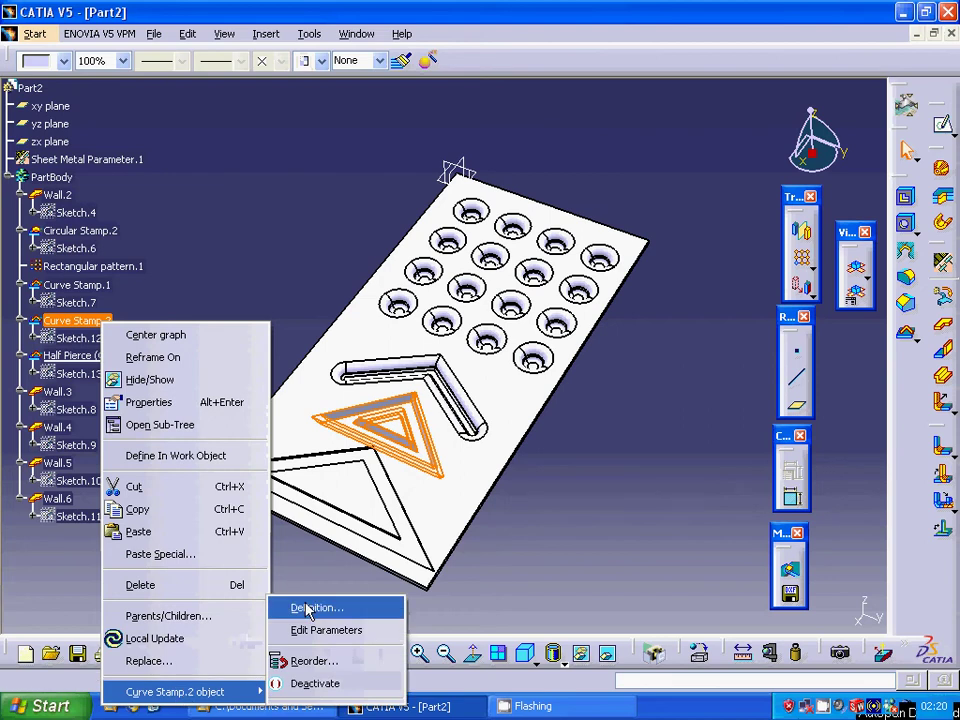
pyautogui.click(308, 608)
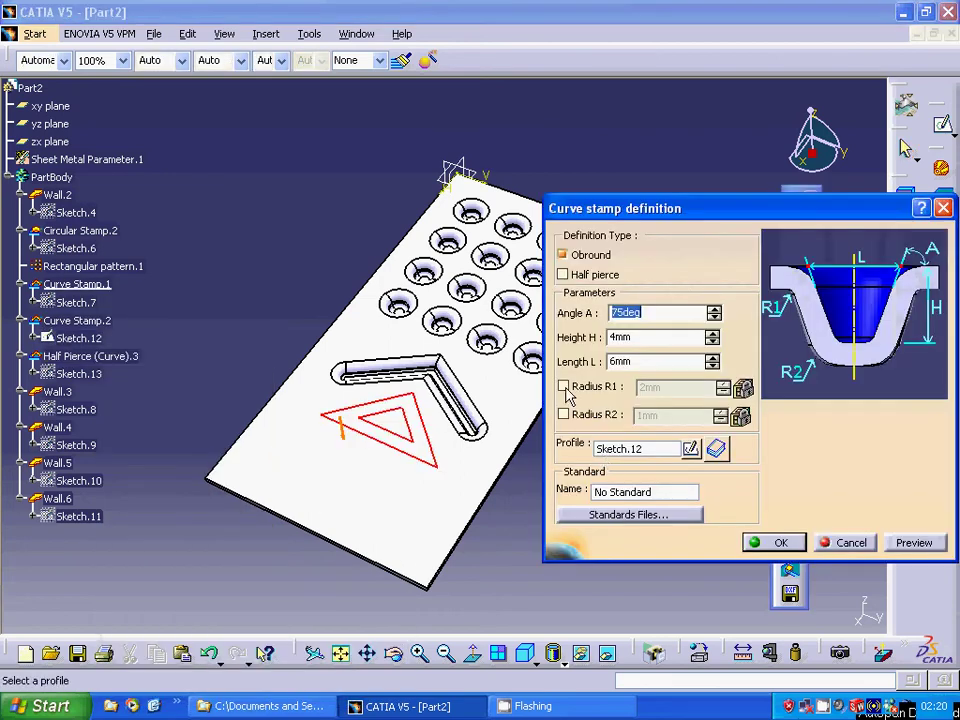
pyautogui.click(564, 388)
pyautogui.click(564, 414)
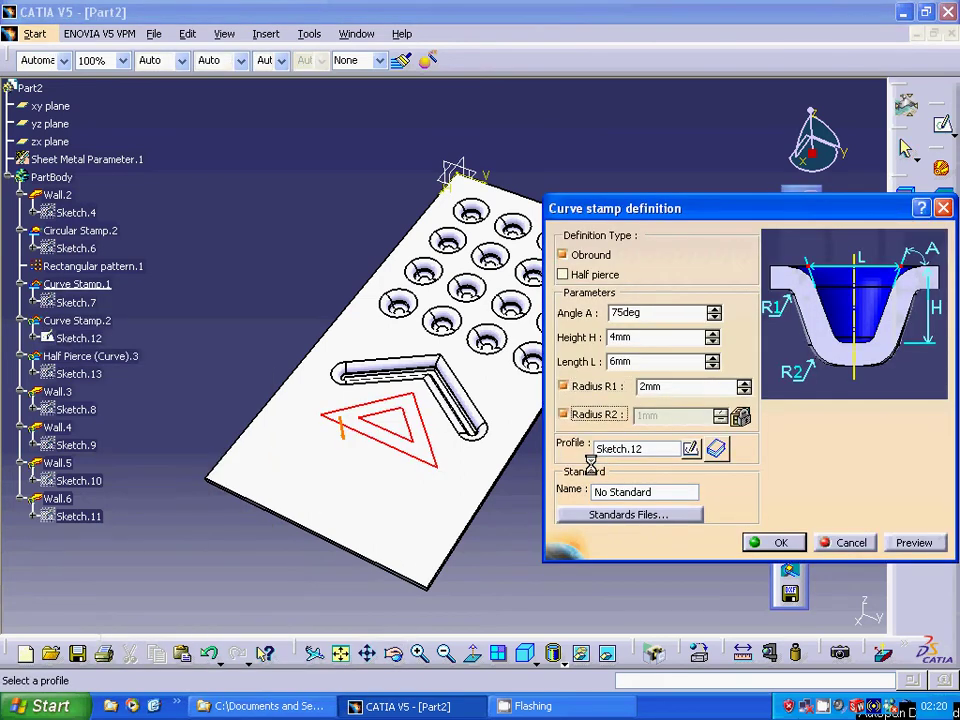
pyautogui.click(914, 542)
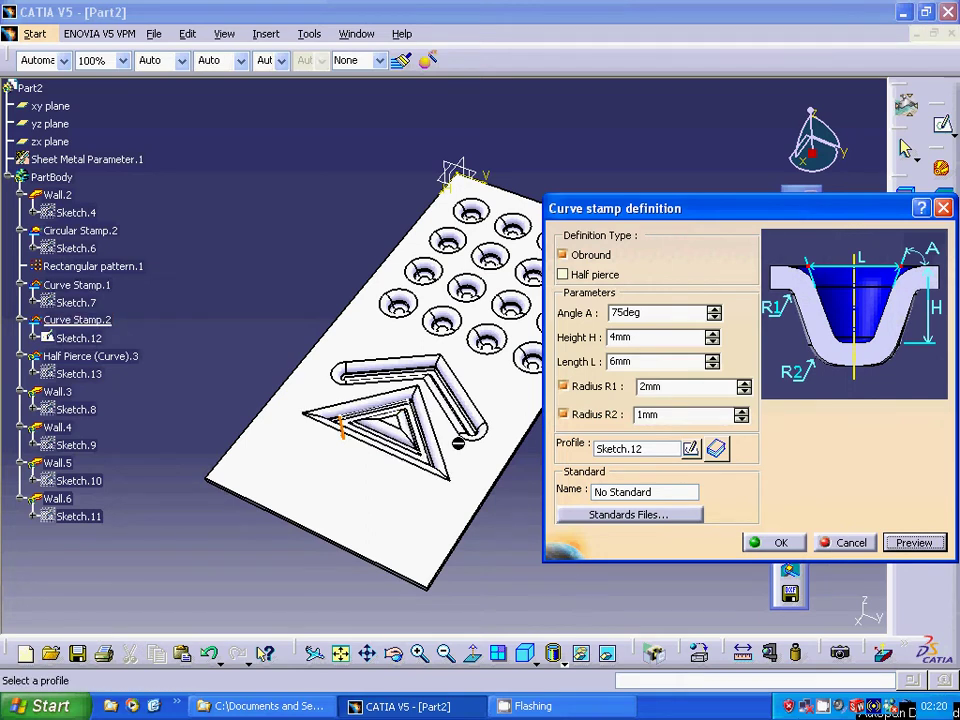
pyautogui.click(778, 544)
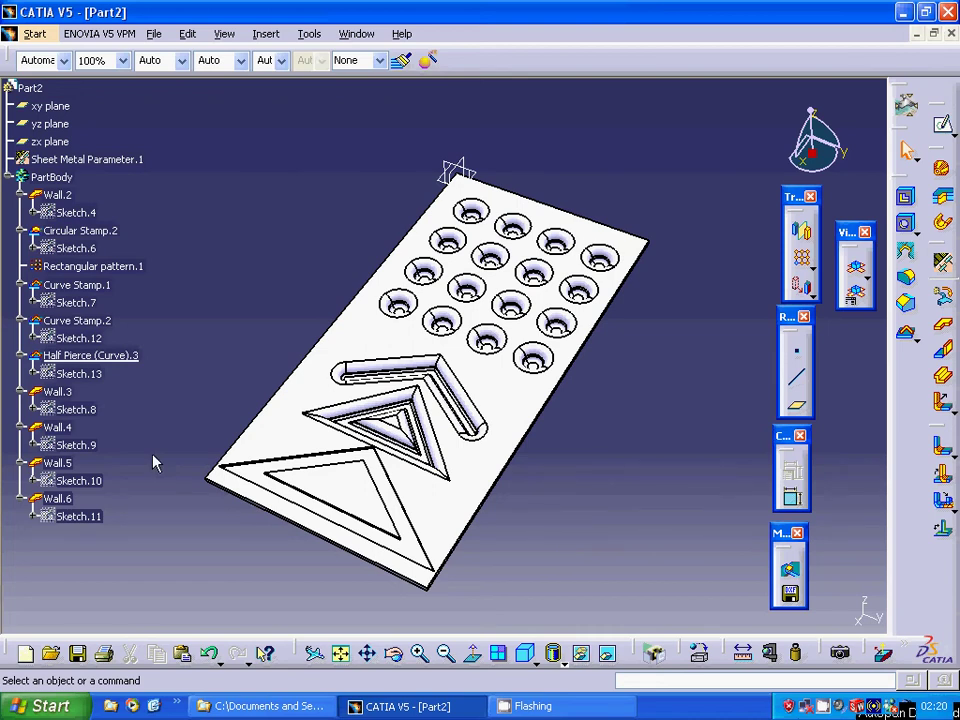
pyautogui.rightClick(821, 704)
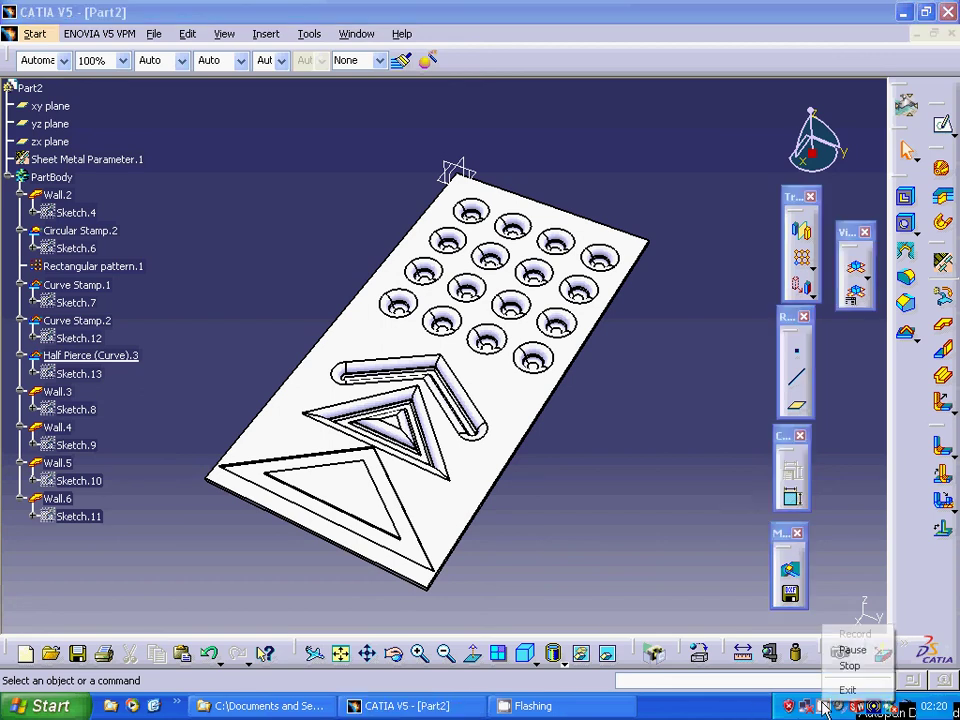